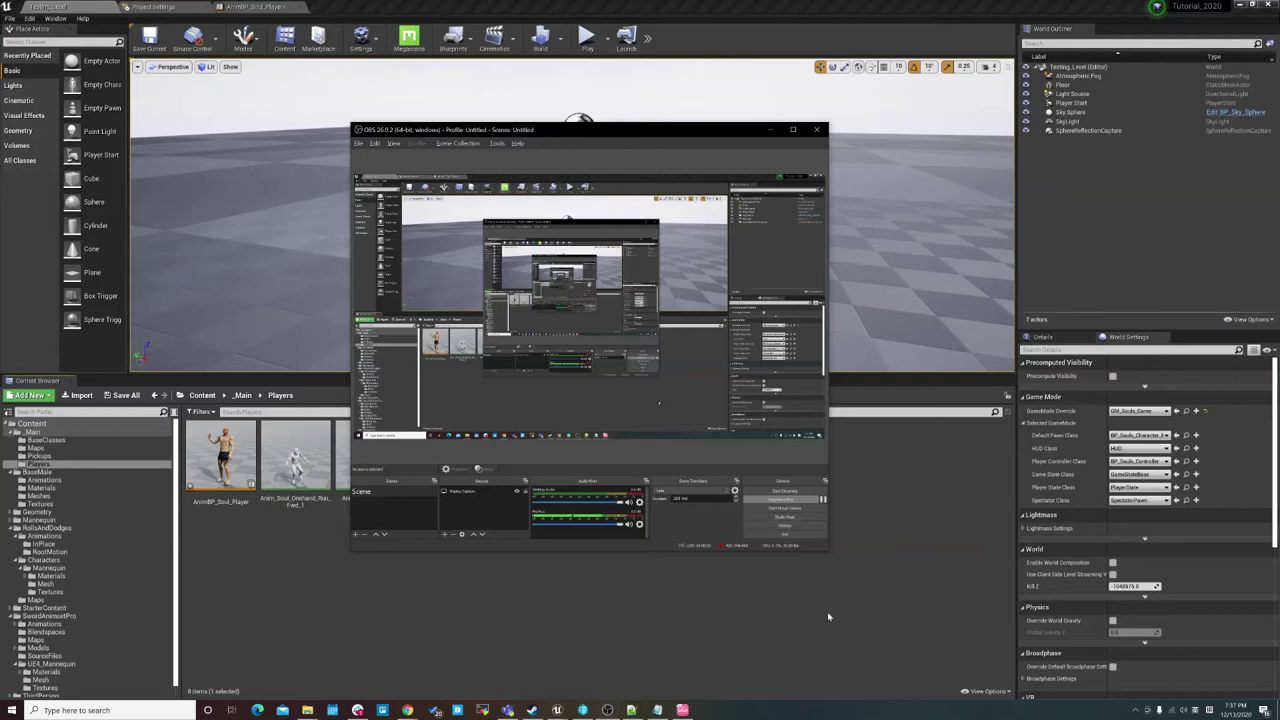
Create an AnimMontage from Anim_Soul_Roll_Forward, keeping the default name Anim_Soul_Roll_Forward_Montage.
left_click(819, 615)
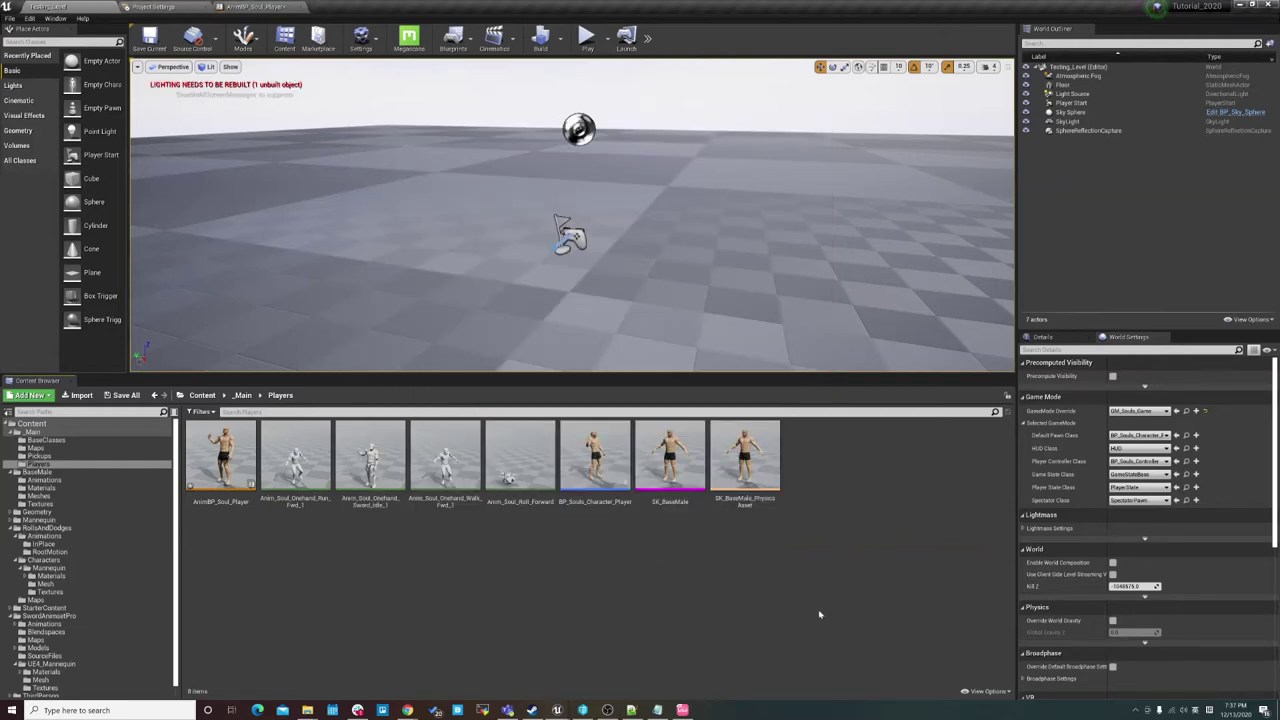
right_click(504, 447)
mouse_move(606, 103)
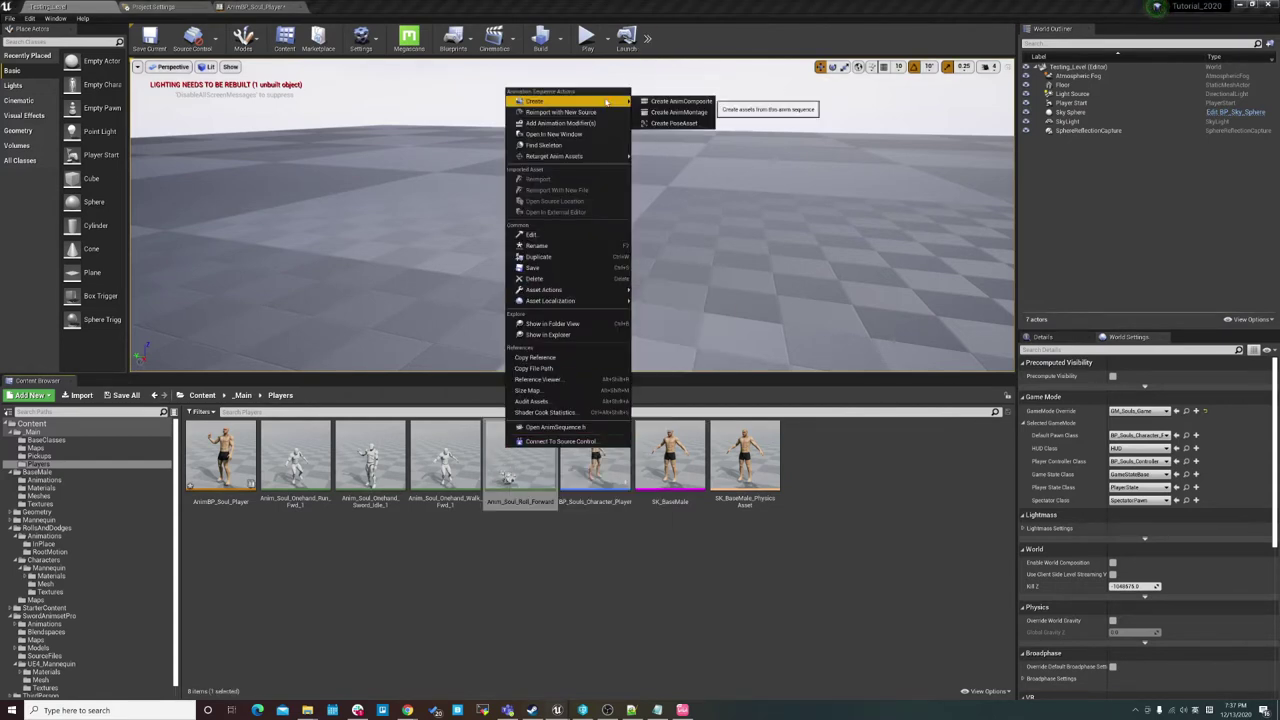
left_click(600, 560)
left_click(603, 555)
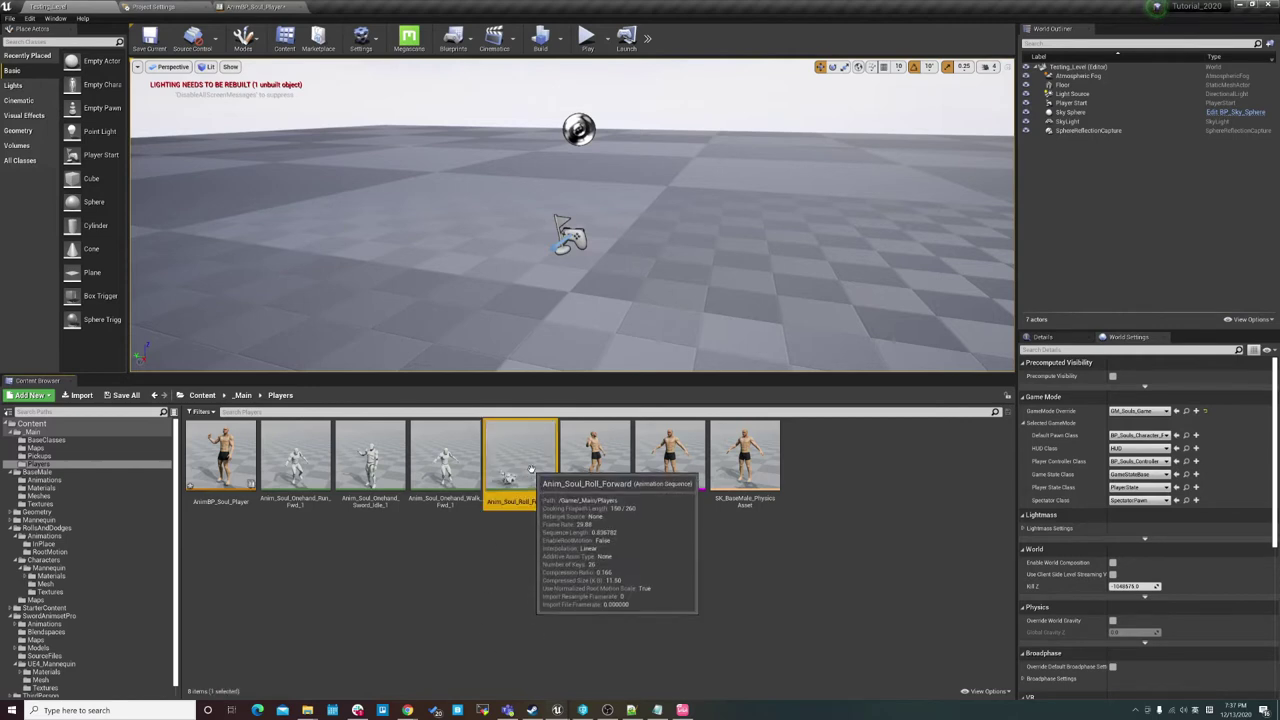
right_click(533, 472)
mouse_move(560, 124)
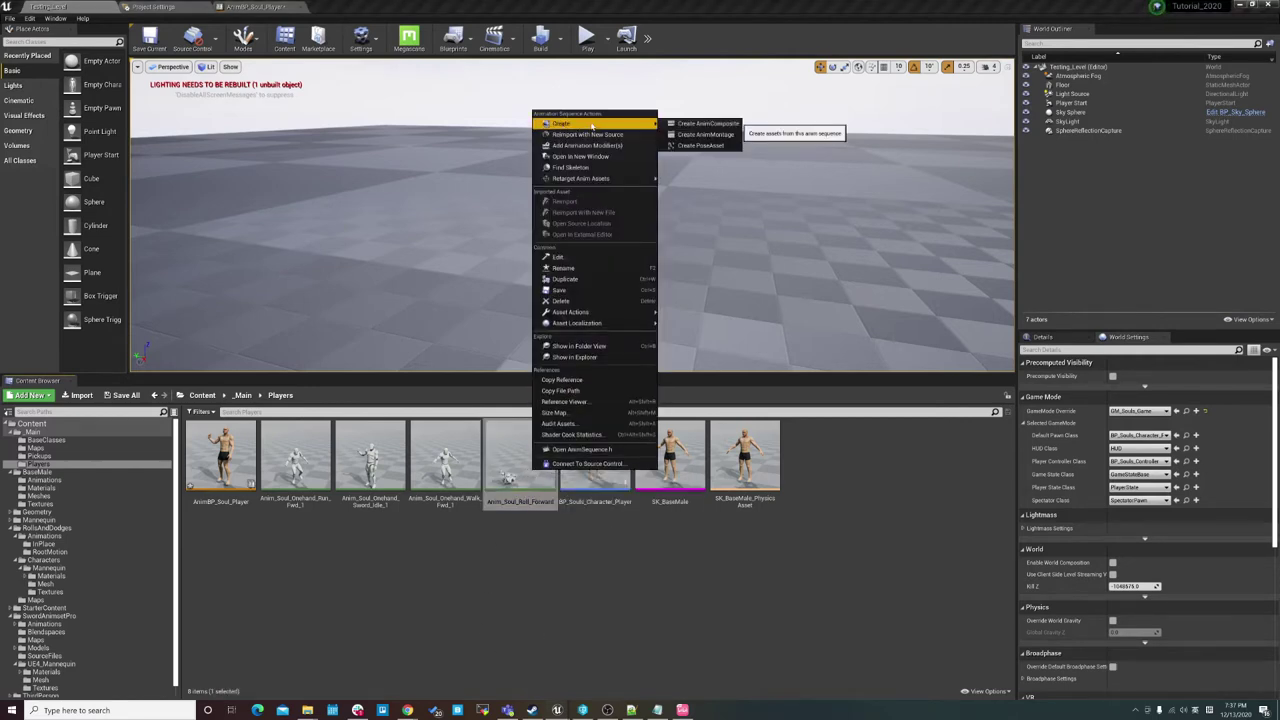
left_click(700, 129)
key("Return")
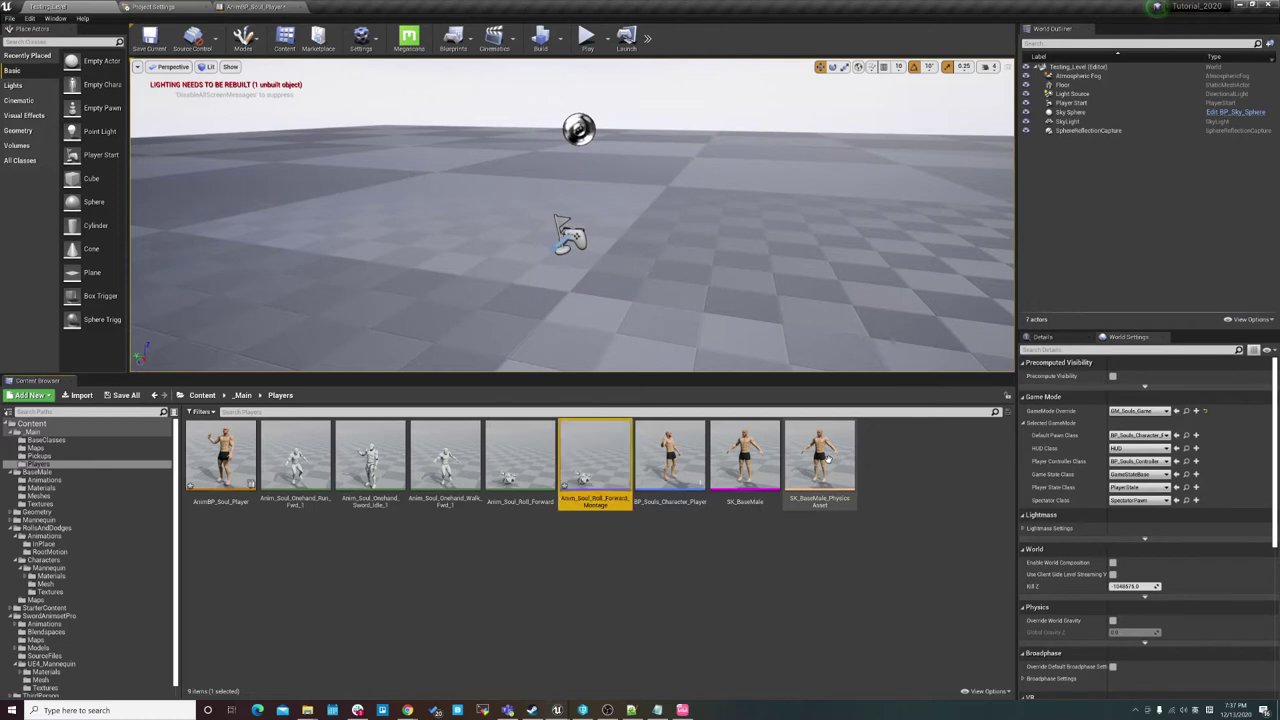
Select the new montage, then select the AnimBP_Soul_Player animation blueprint.
left_click(585, 570)
left_click(600, 460)
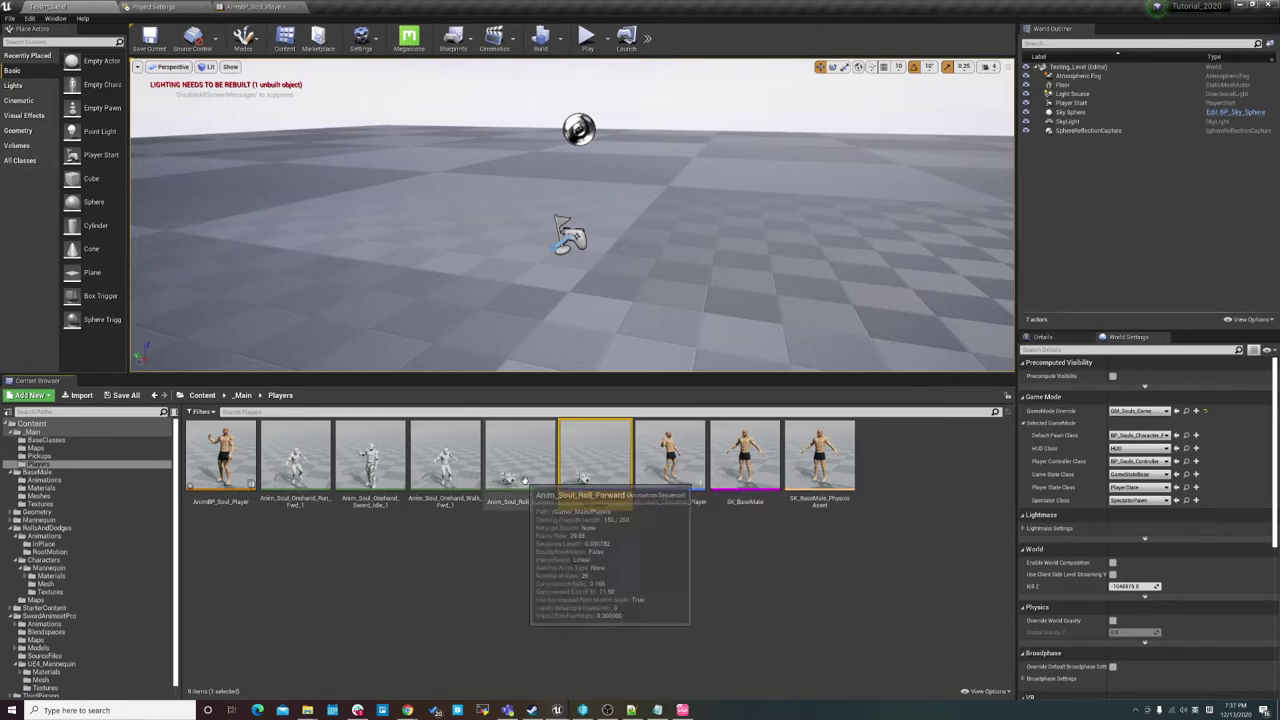
left_click(228, 455)
Open AnimBP_Soul_Player, move GroundLocalMotion up-left and break its link to Output Pose.
double_click(228, 455)
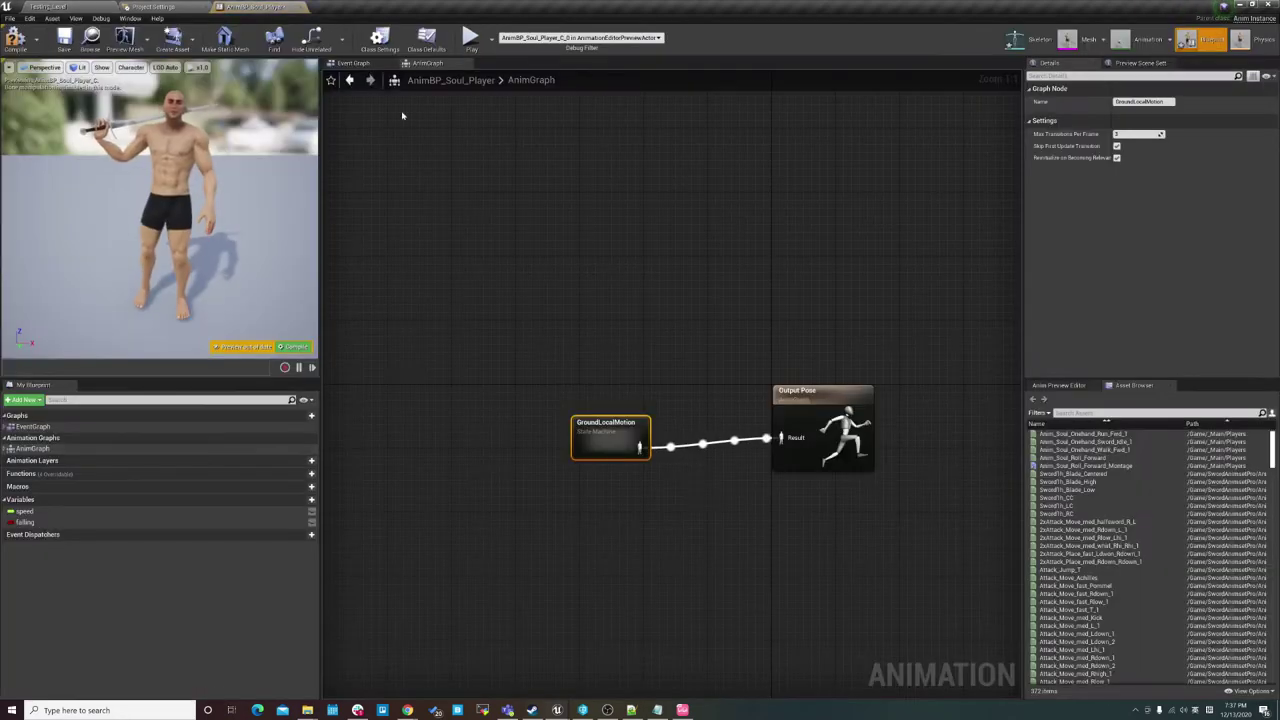
left_click_drag(603, 430, 596, 422)
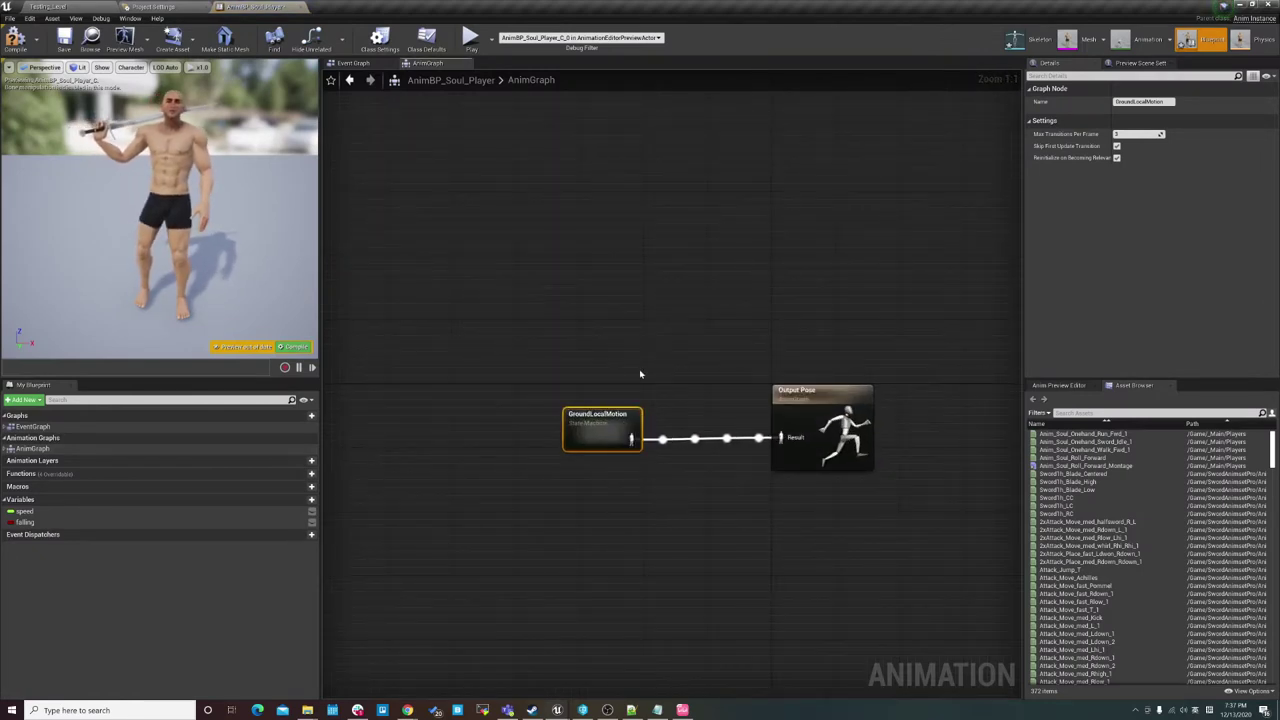
mouse_move(595, 437)
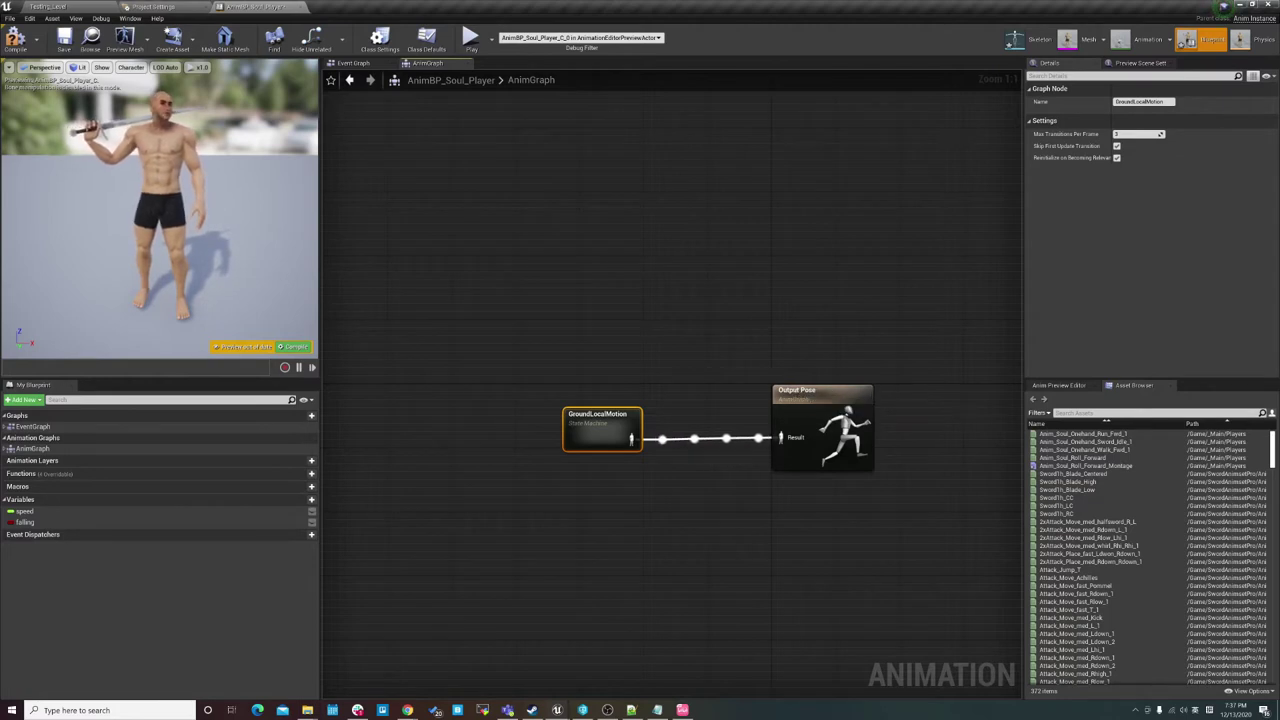
mouse_move(588, 408)
left_mouse_down()
mouse_move(514, 251)
mouse_move(668, 272)
mouse_move(604, 262)
left_mouse_up()
left_click(574, 312, "alt")
type("cha")
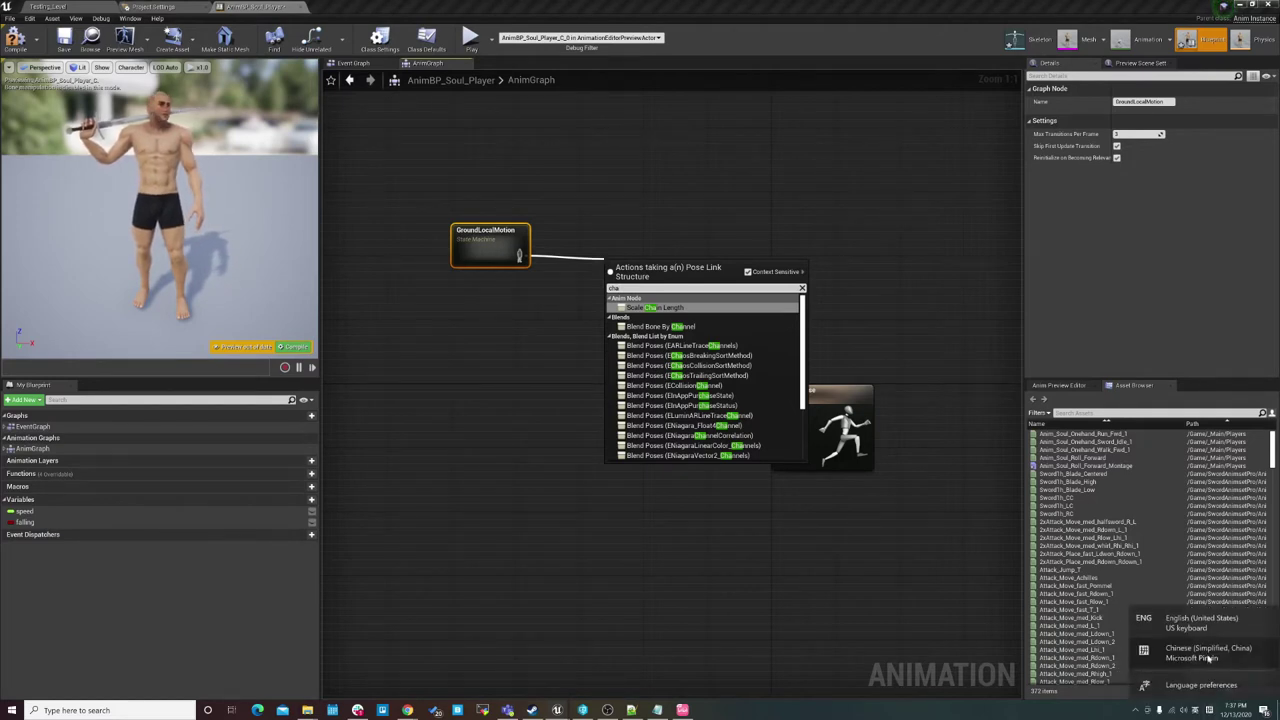
key("Escape")
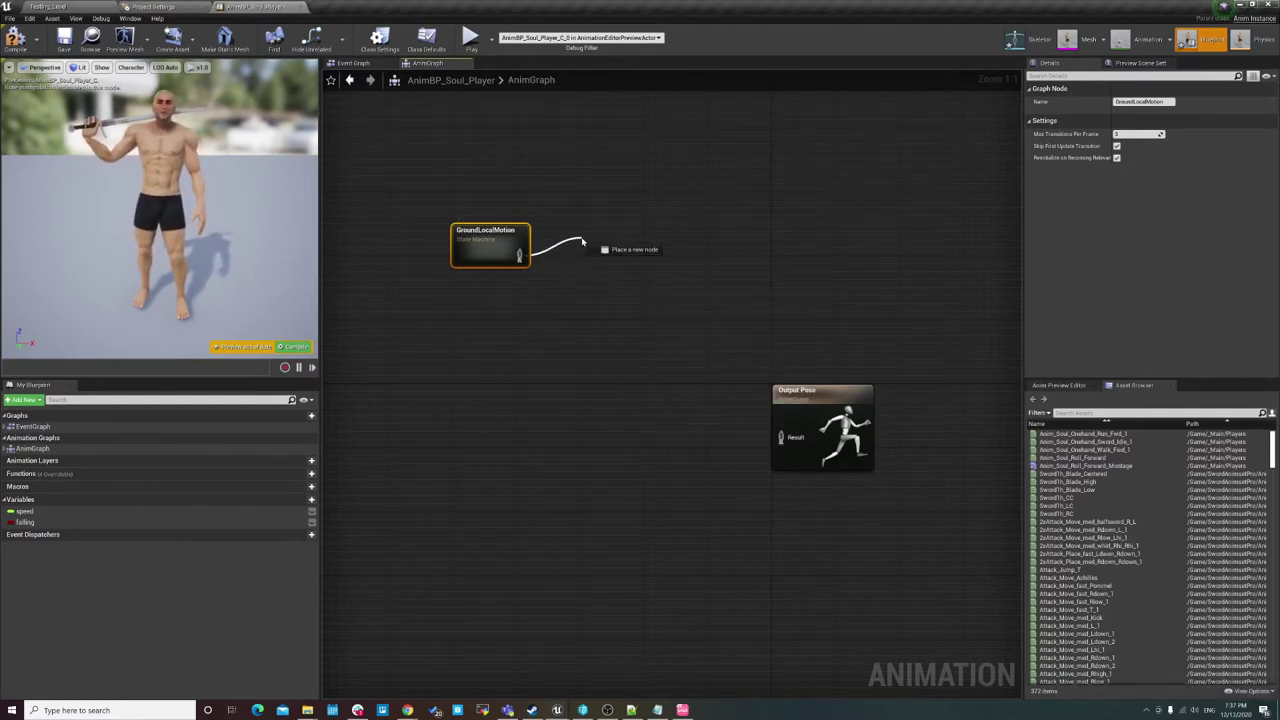
Add a New Save cached pose node fed by GroundLocalMotion's output.
left_click_drag(582, 241, 585, 244)
type("cha")
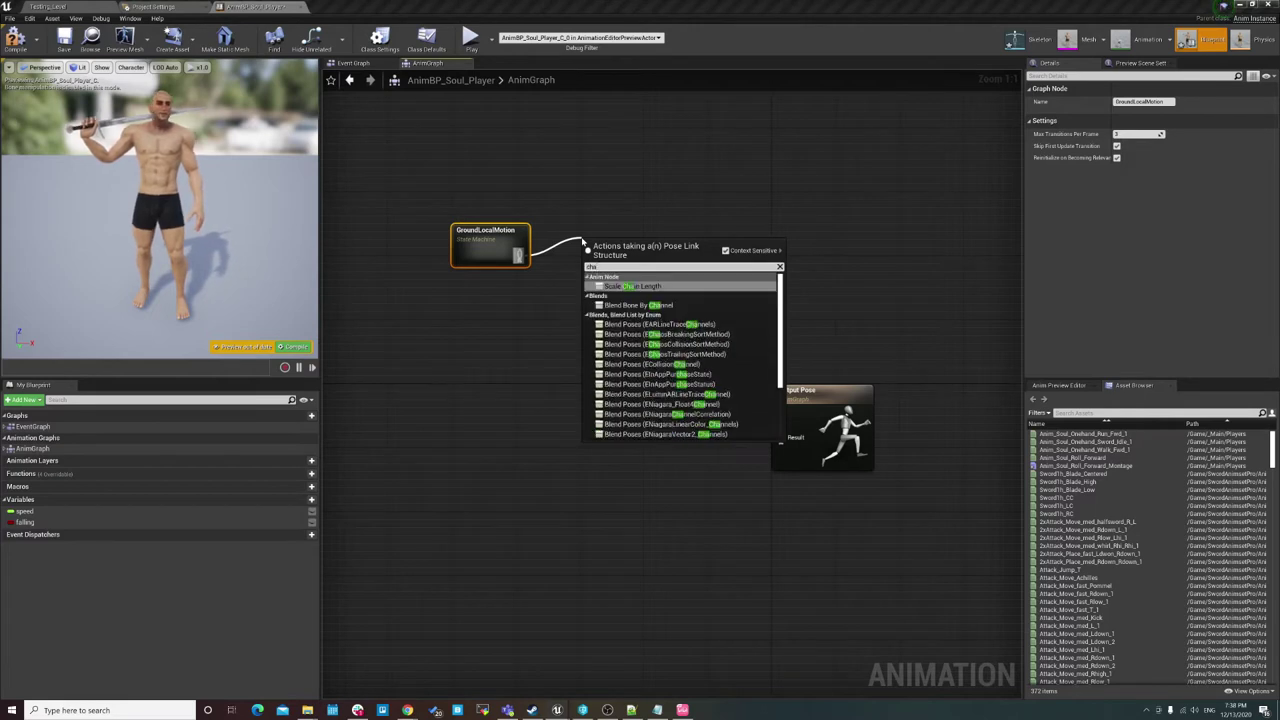
key("BackSpace")
key("BackSpace")
key("BackSpace")
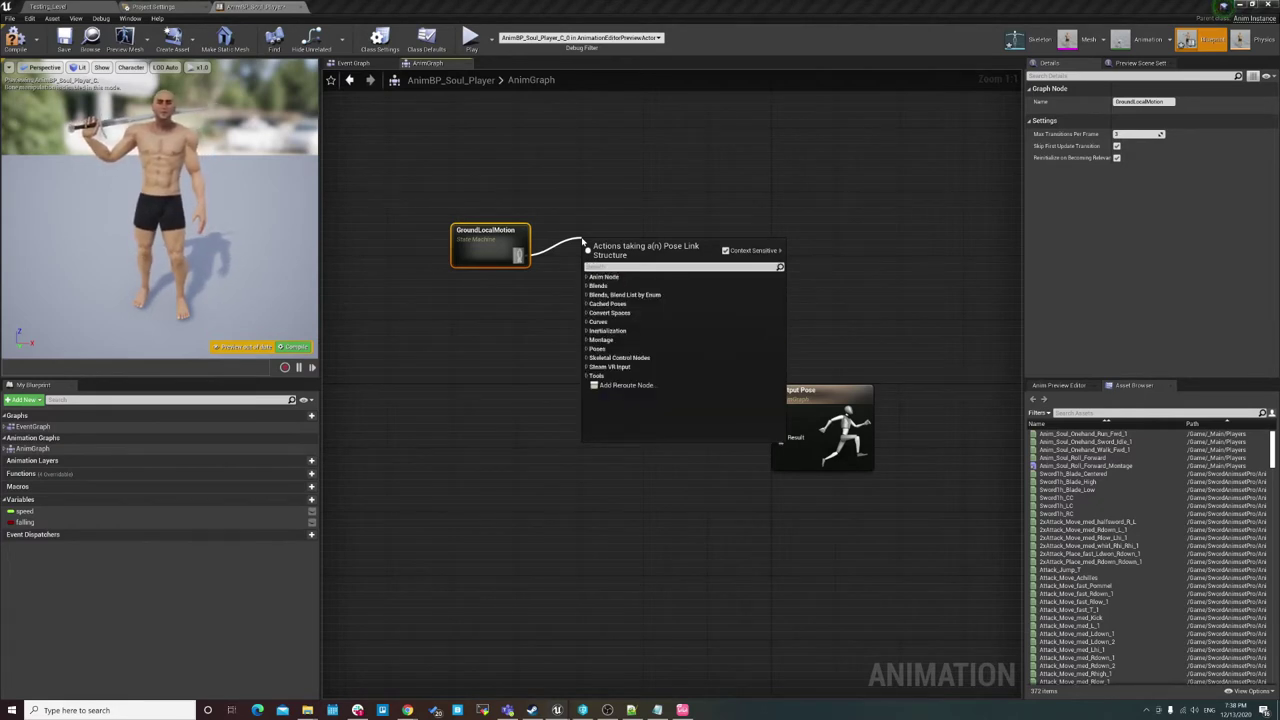
type("ch")
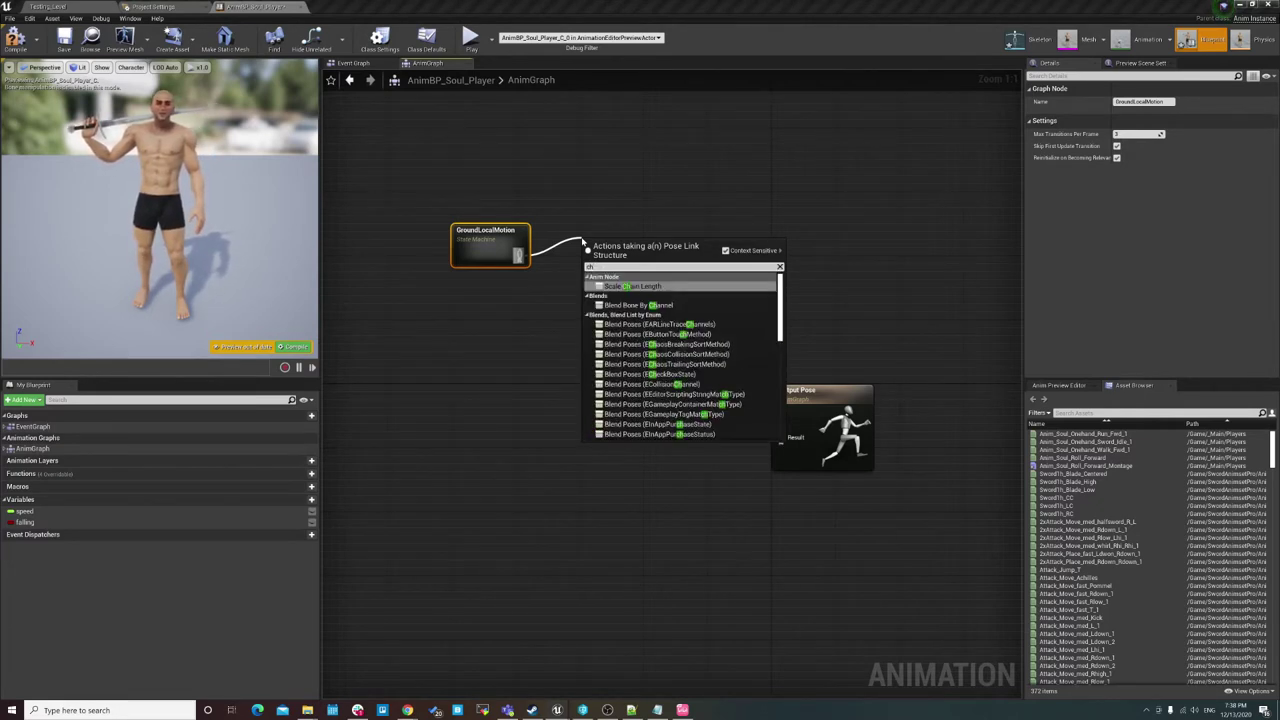
type("a")
key("BackSpace")
key("BackSpace")
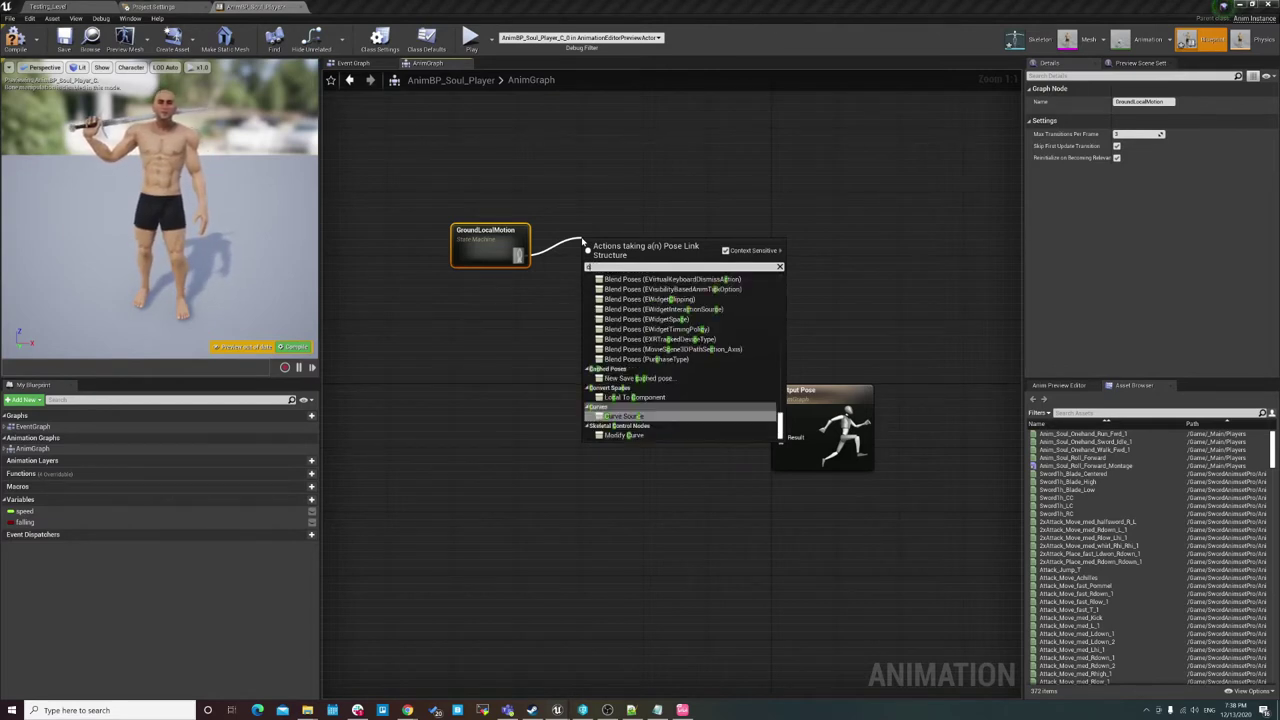
type("ac")
key("BackSpace")
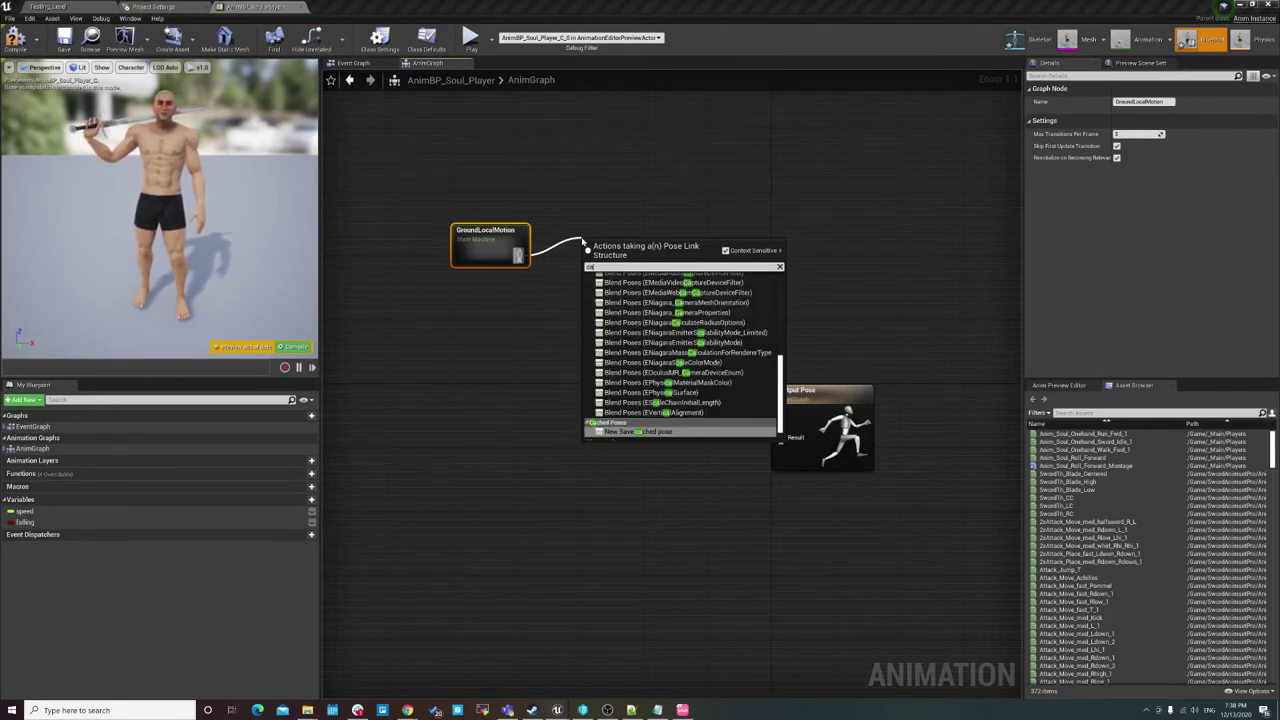
type("che")
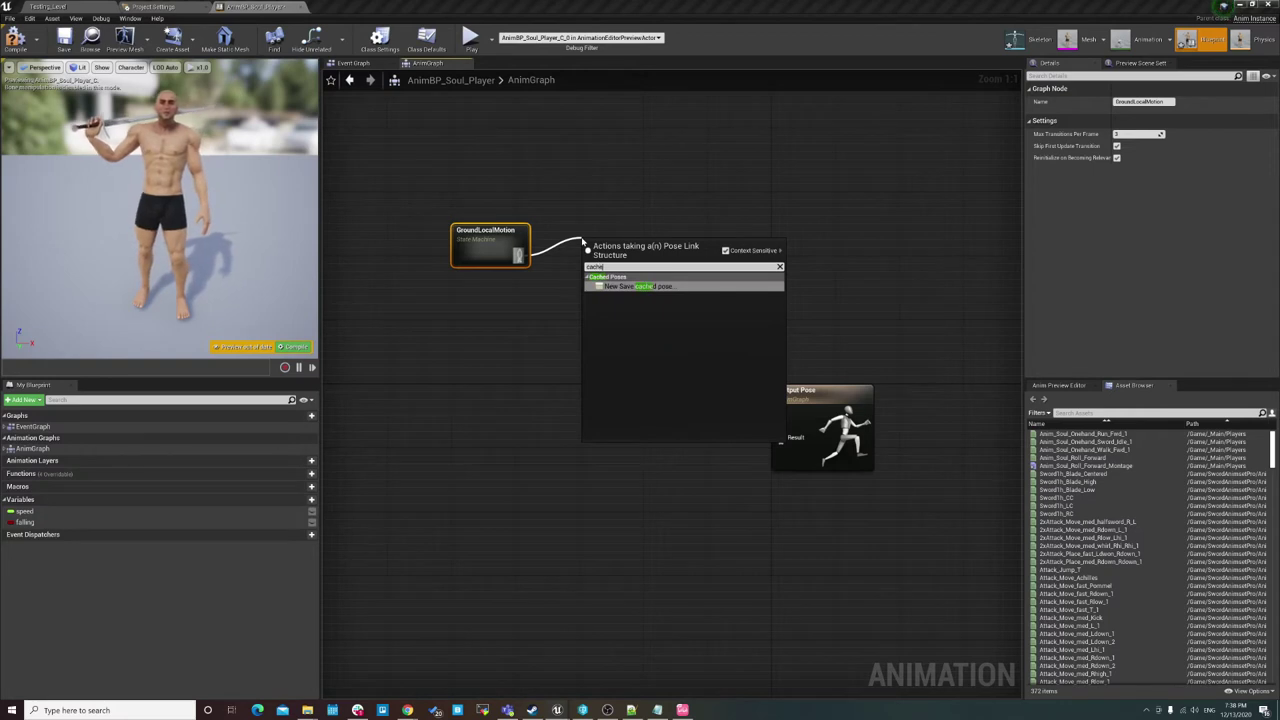
left_click(686, 288)
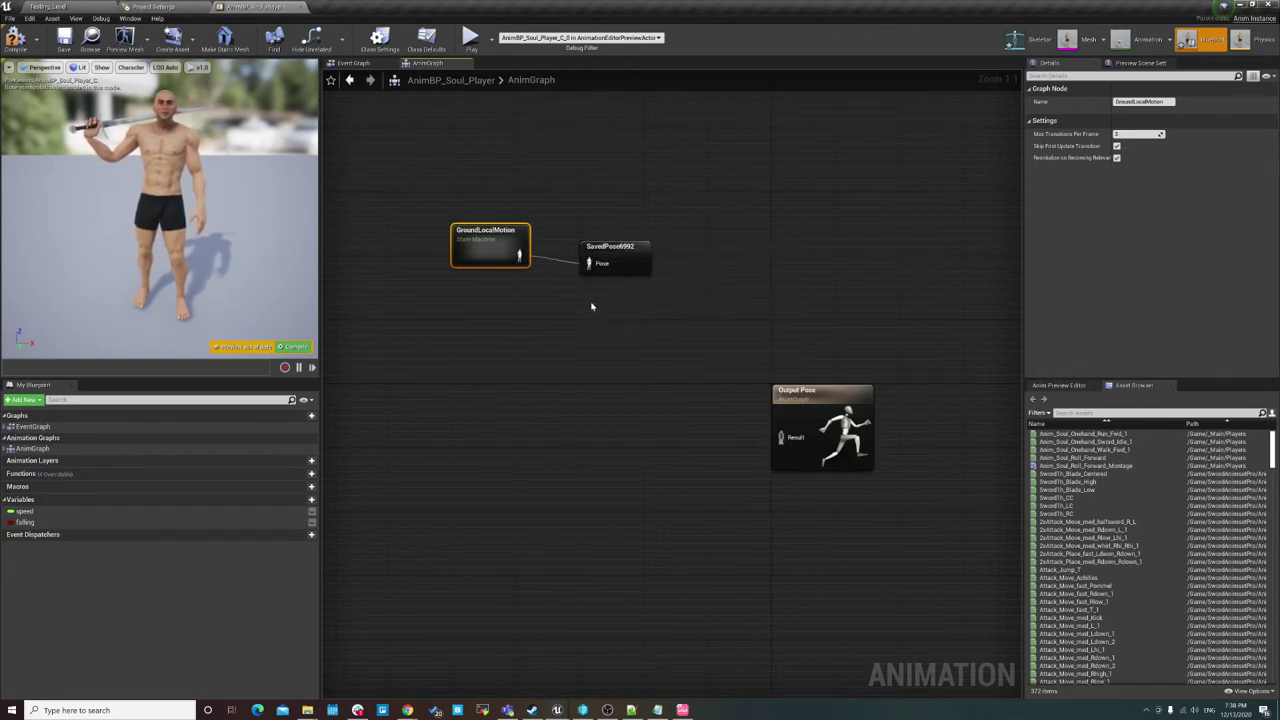
Rename the cached pose node to GroundLocalCache in Details and nudge it into place.
left_click_drag(598, 253, 605, 253)
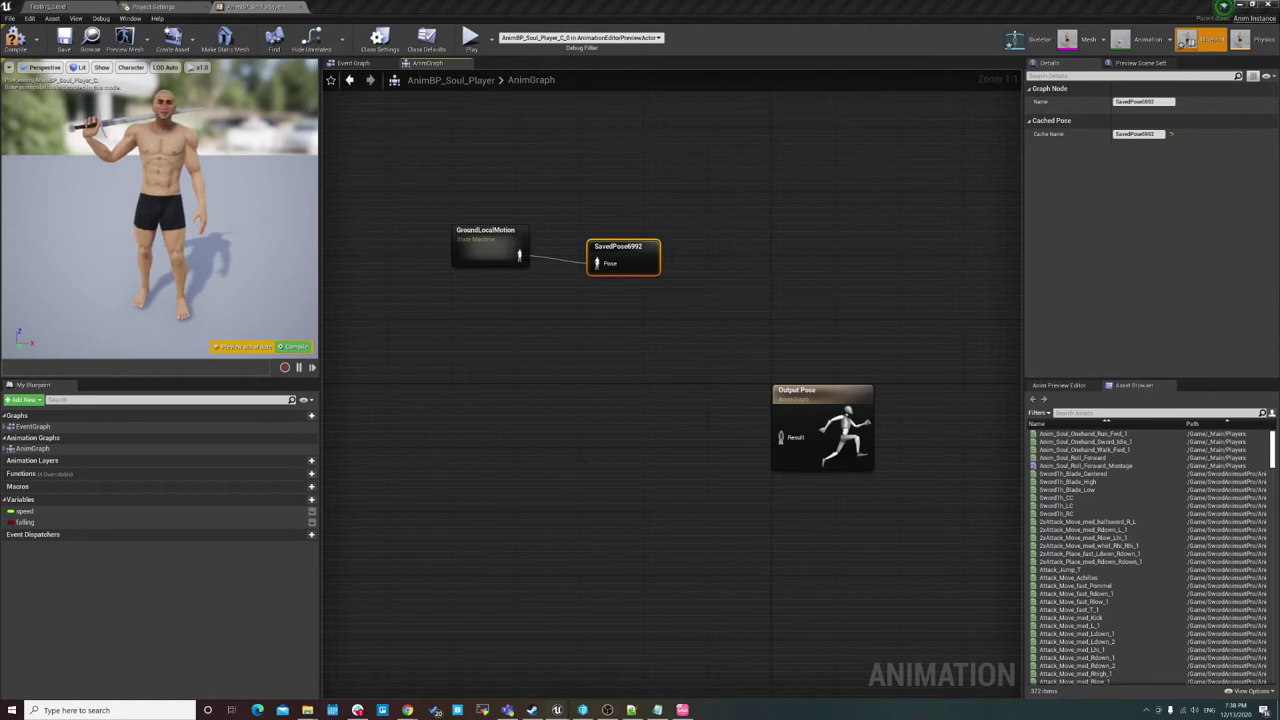
left_click(1157, 102)
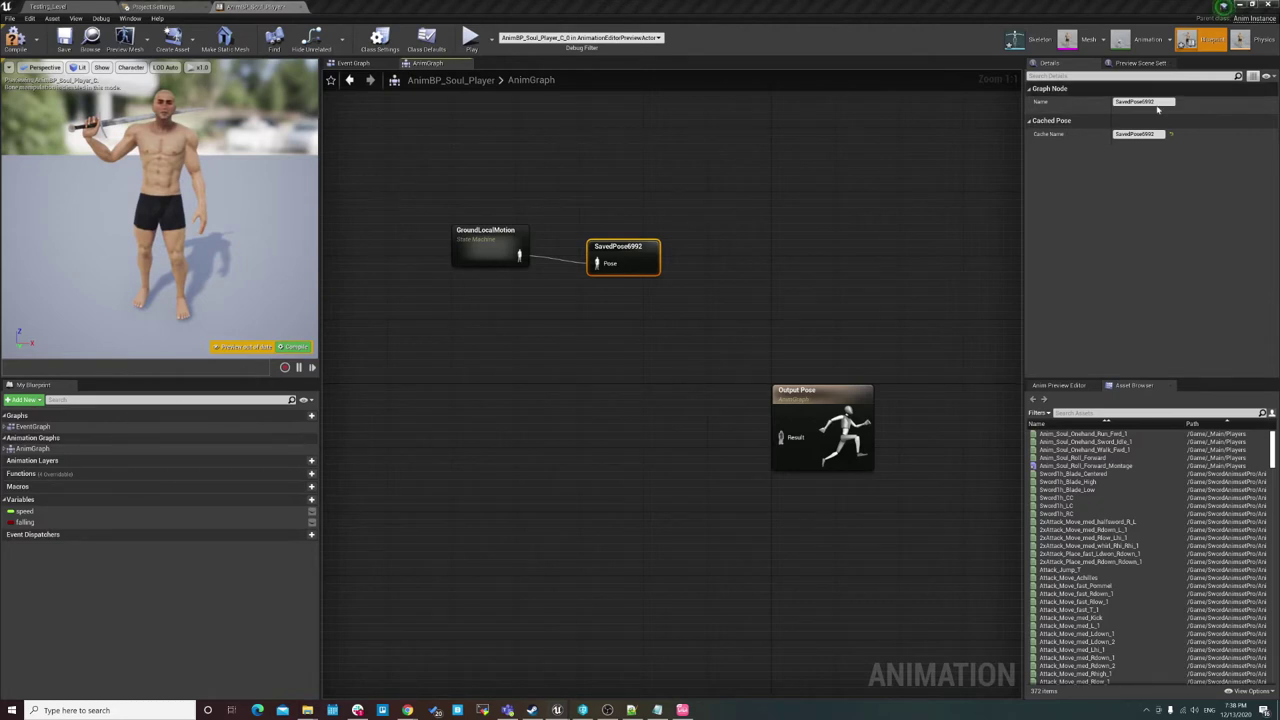
type("GroundLocalCache")
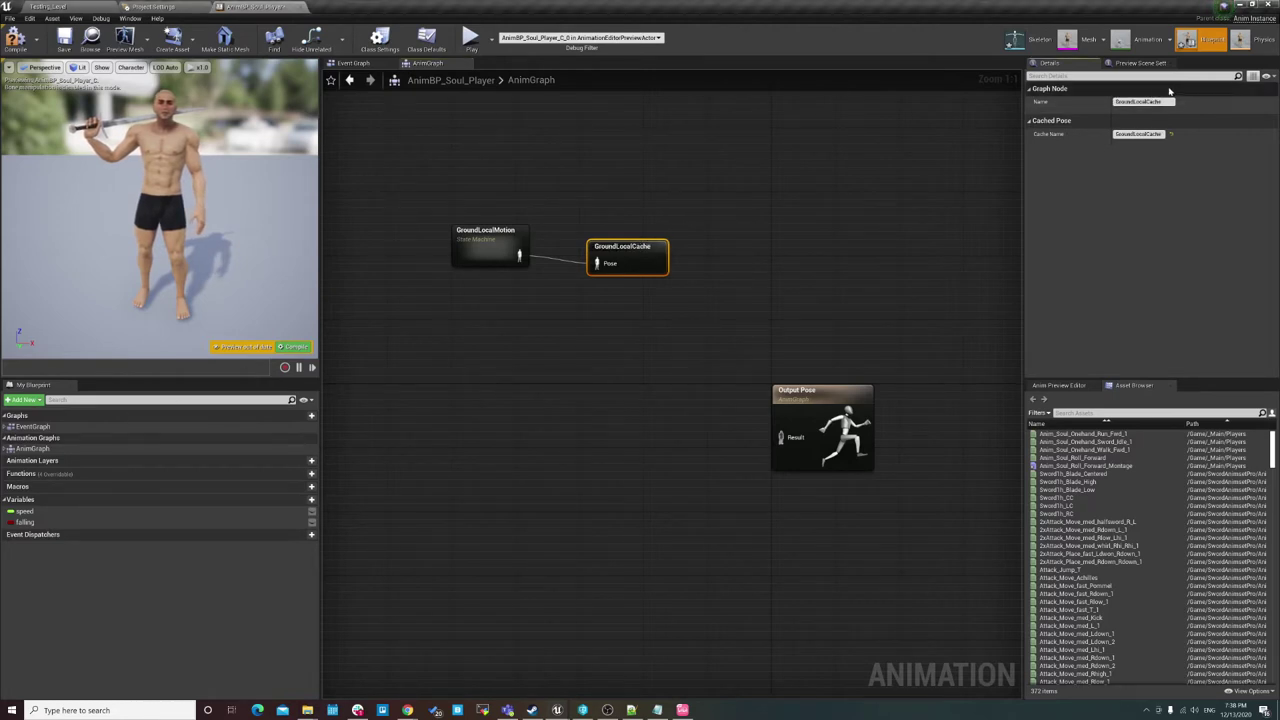
left_click_drag(610, 258, 602, 250)
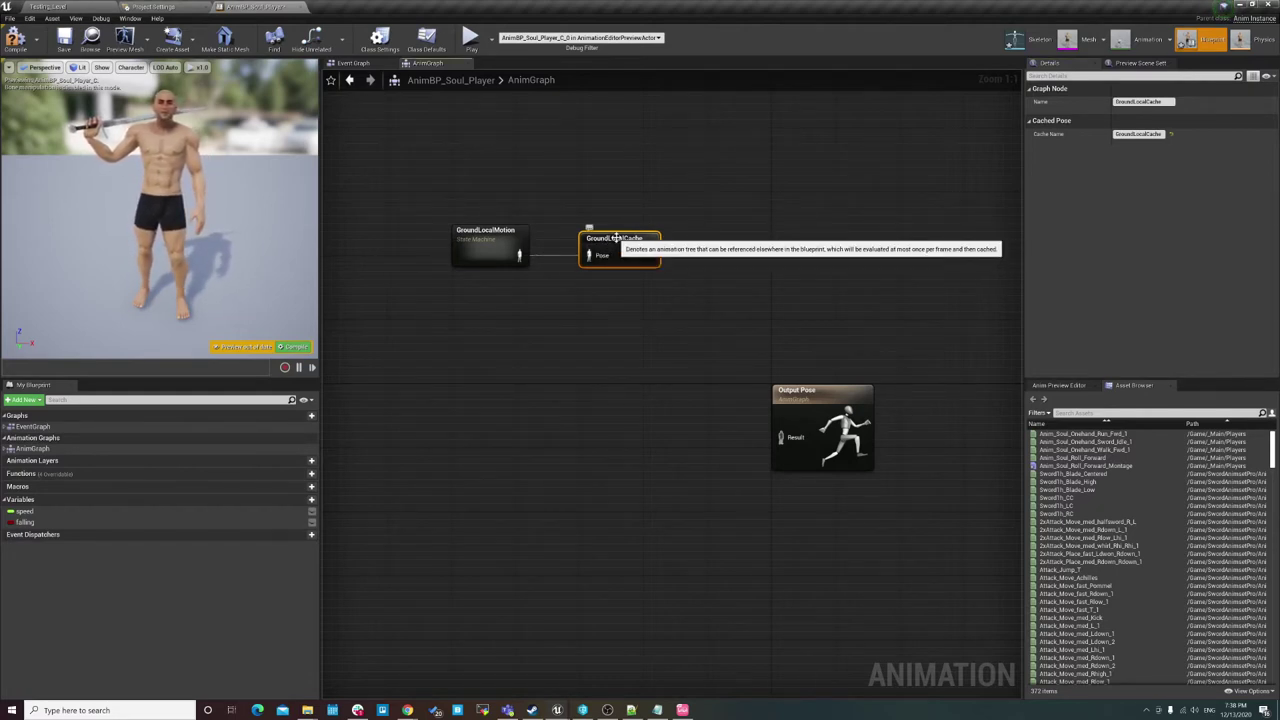
Add a Use cached pose 'GroundLocalCache' node and tidy the GroundLocal nodes' layout.
right_click(401, 351)
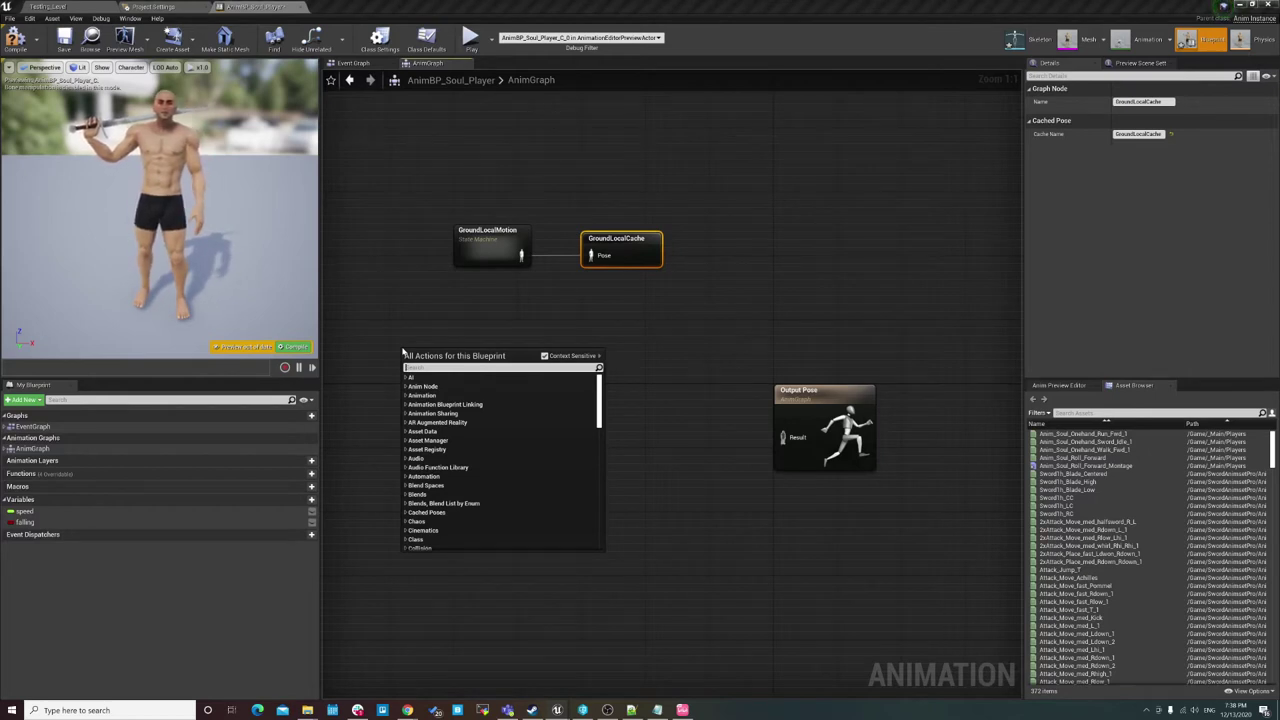
type("grou")
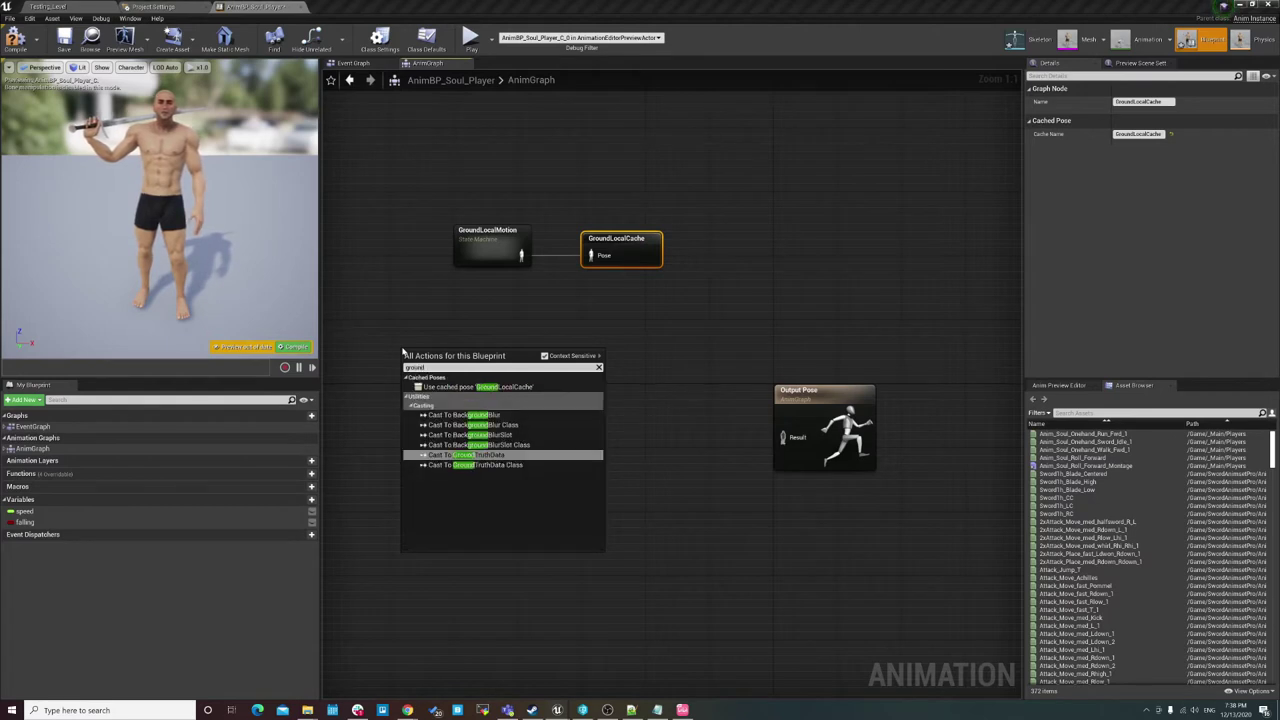
type("nd")
key("Return")
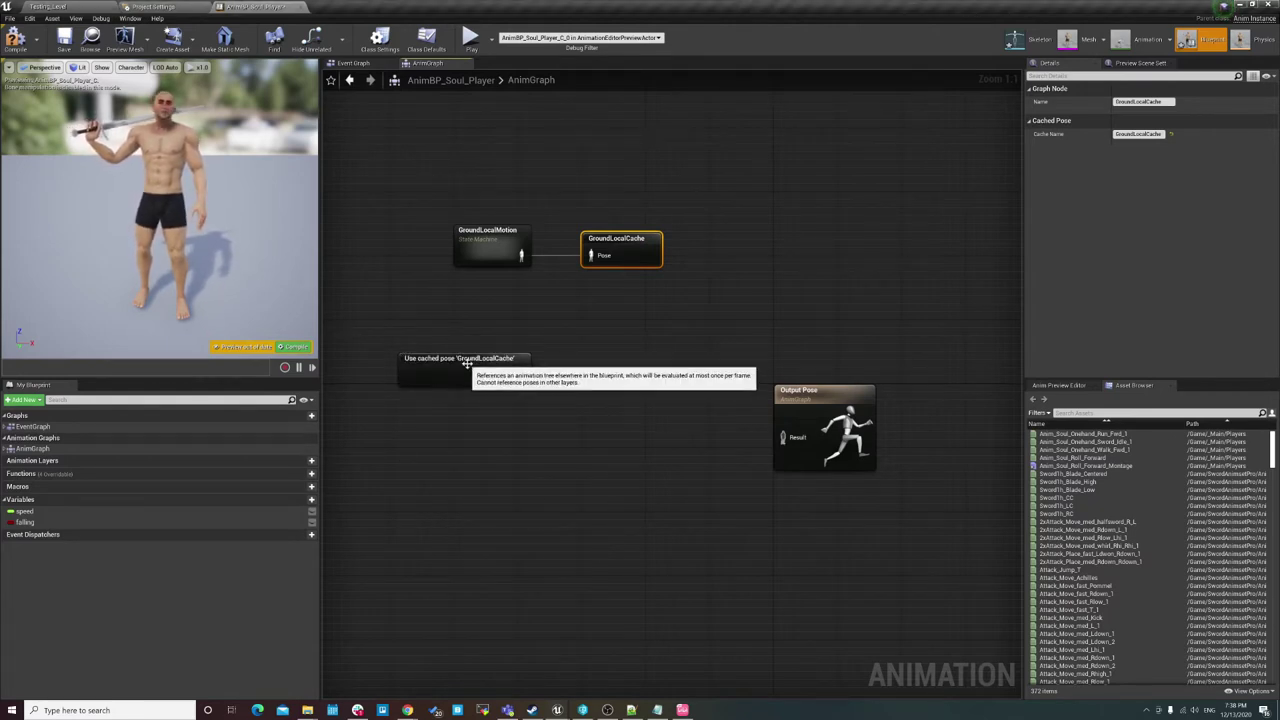
left_click_drag(505, 352, 426, 366)
mouse_move(484, 199)
left_mouse_down()
mouse_move(600, 248)
mouse_move(608, 232)
left_mouse_up()
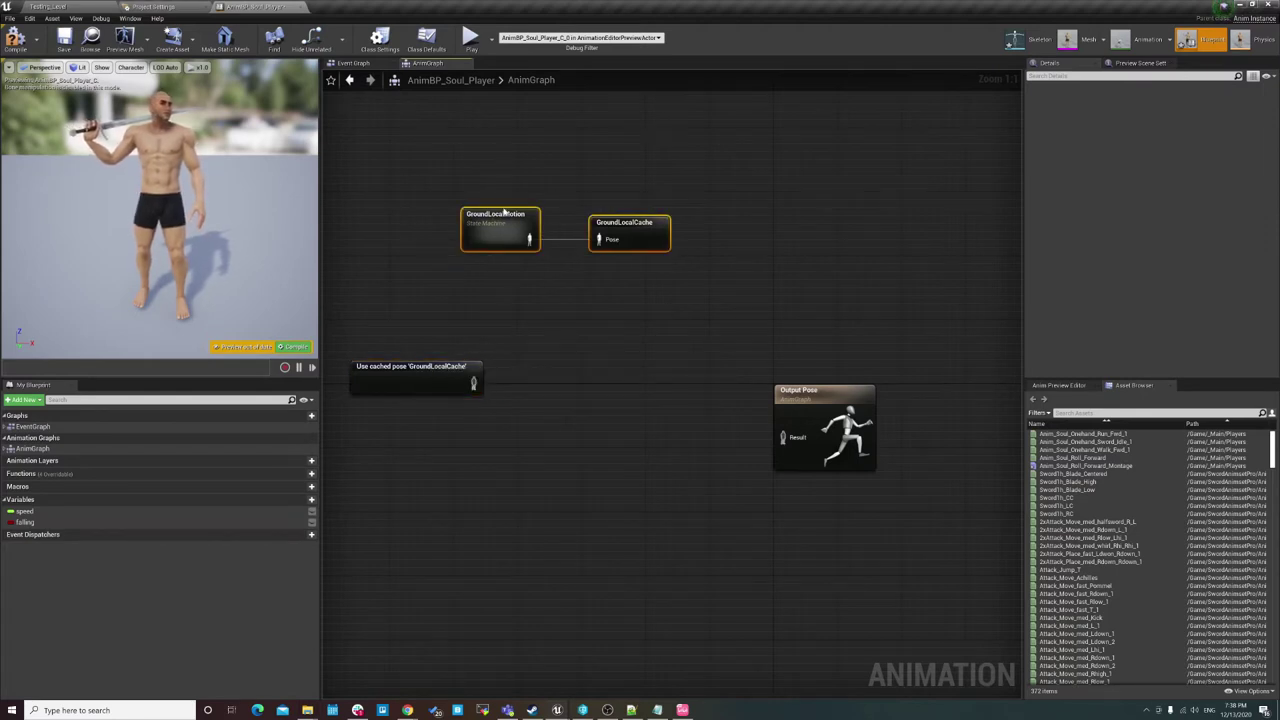
left_click_drag(474, 362, 474, 330)
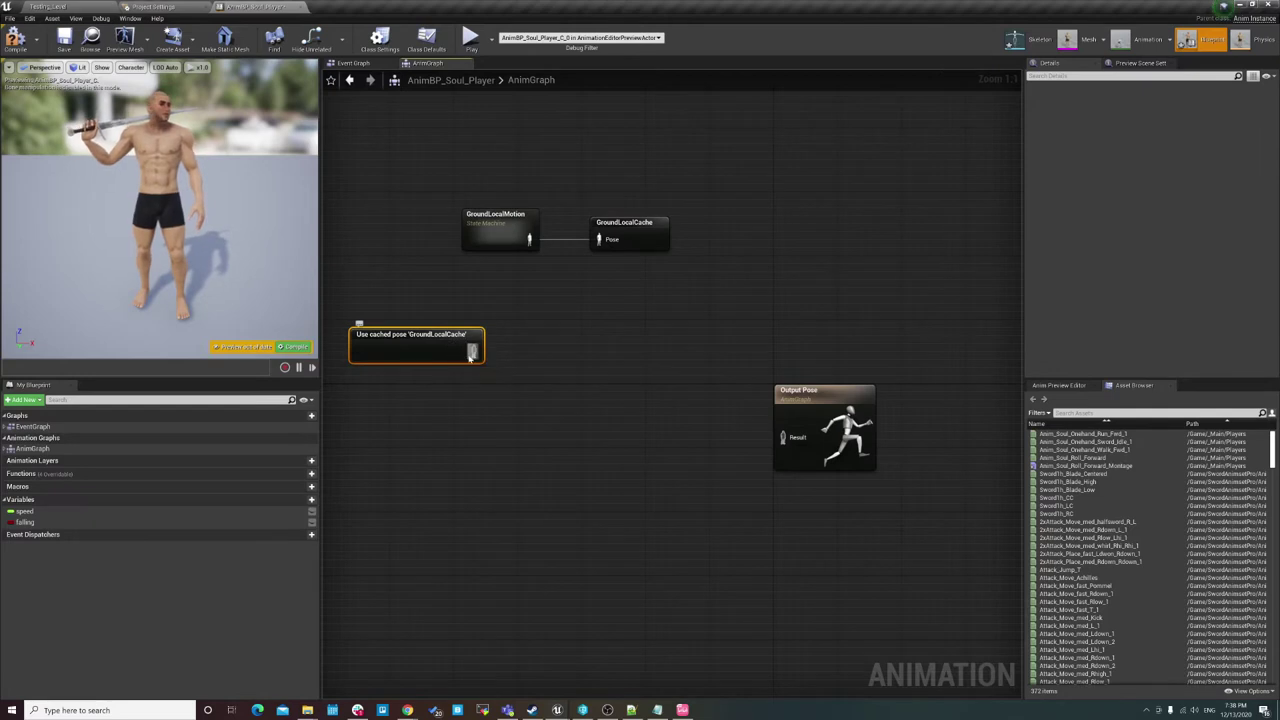
Wire the cached pose output into a new Slot 'DefaultSlot' node.
left_click_drag(473, 351, 542, 352)
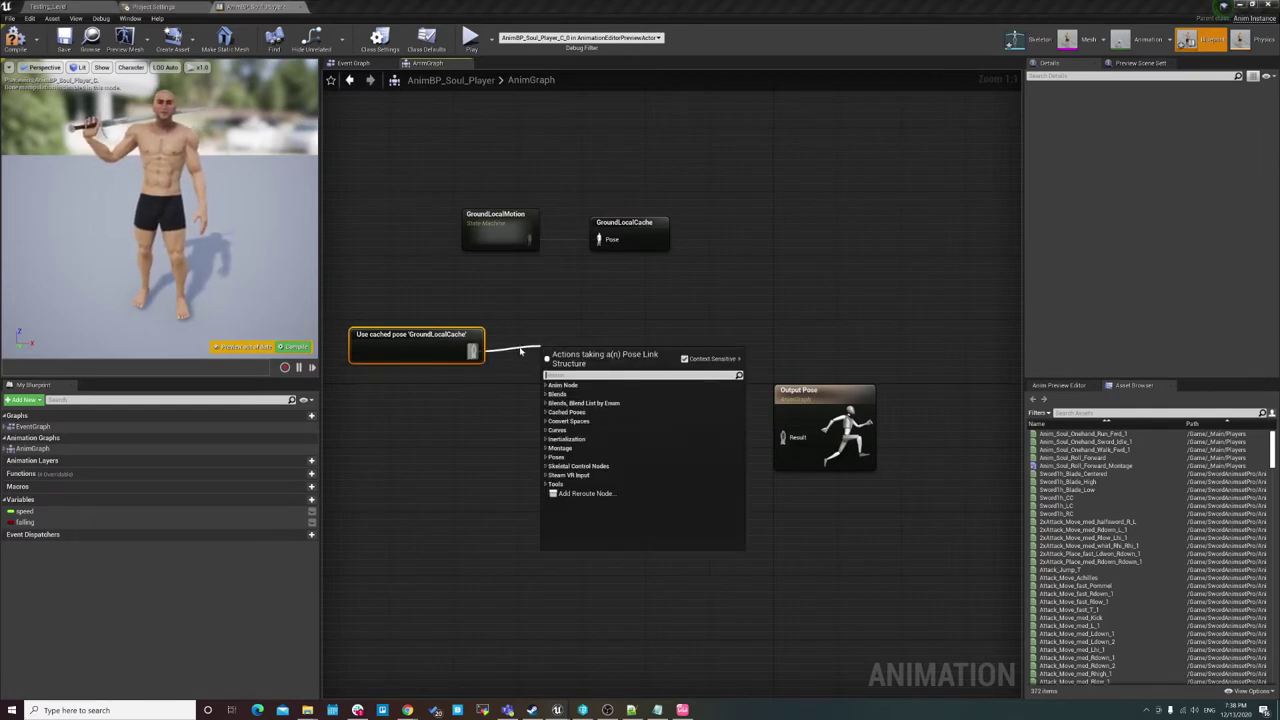
type("set")
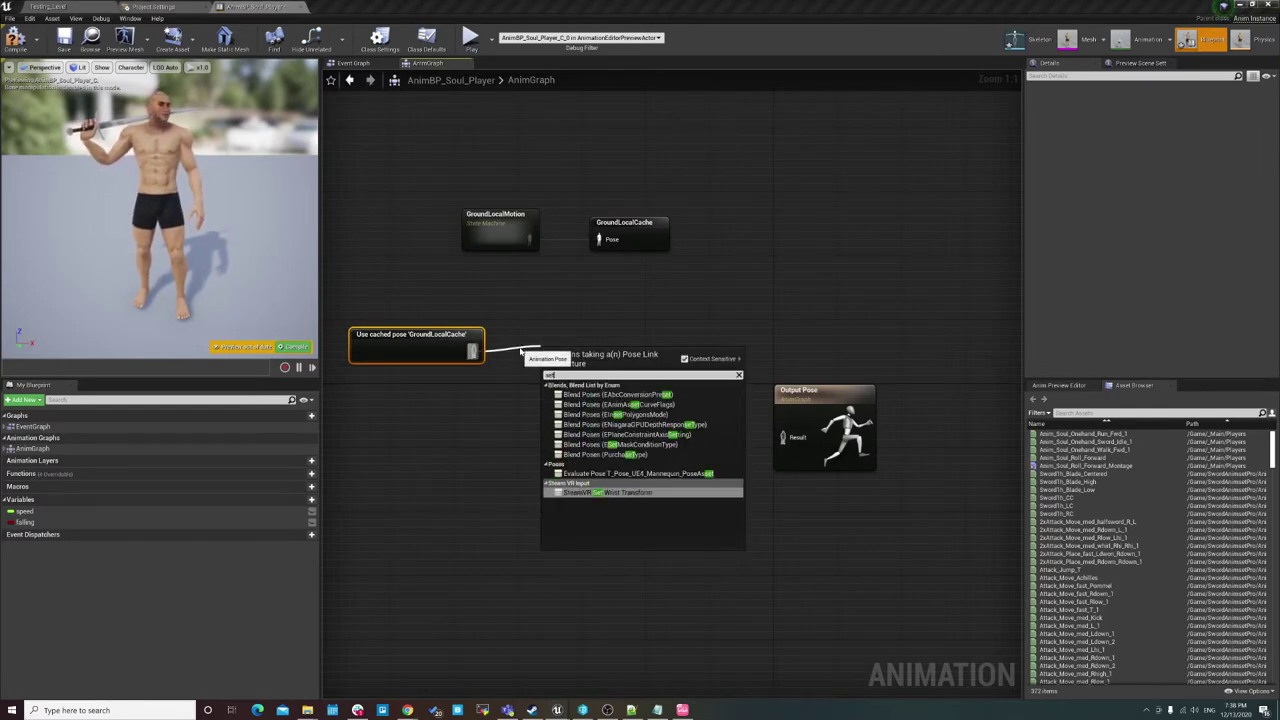
key("BackSpace")
key("BackSpace")
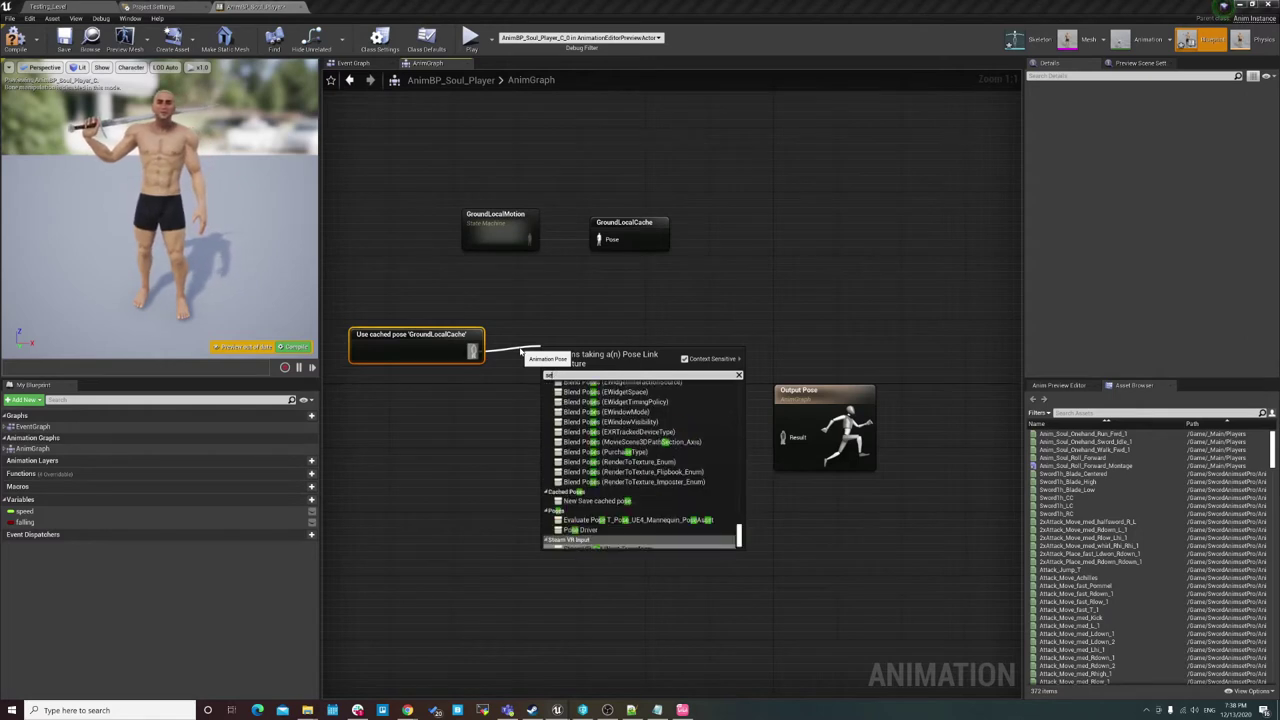
key("BackSpace")
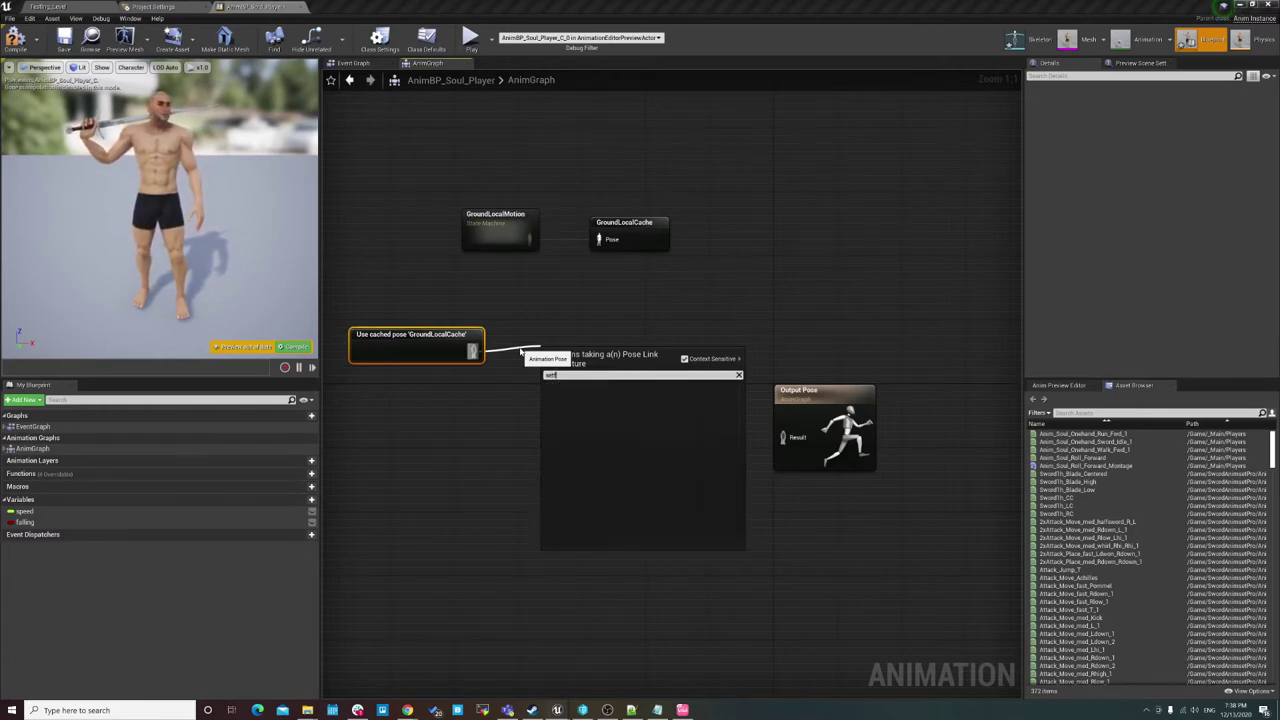
key("BackSpace")
type("slot")
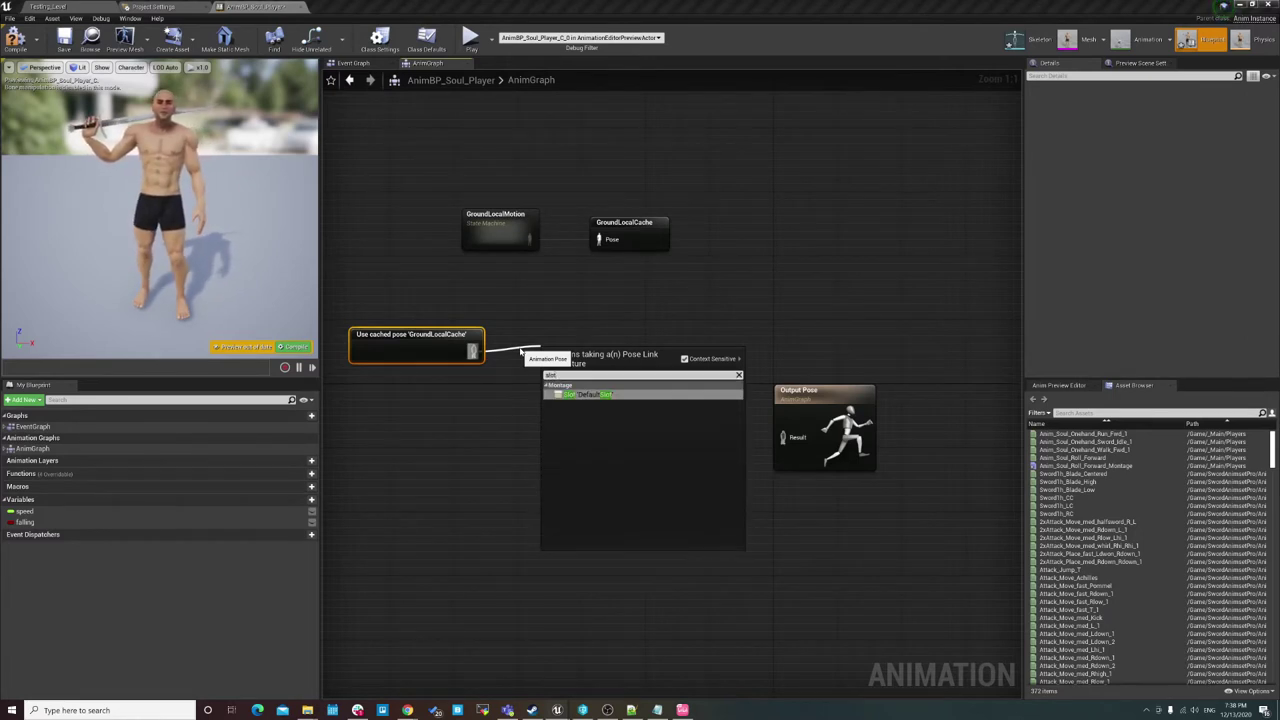
left_click(588, 394)
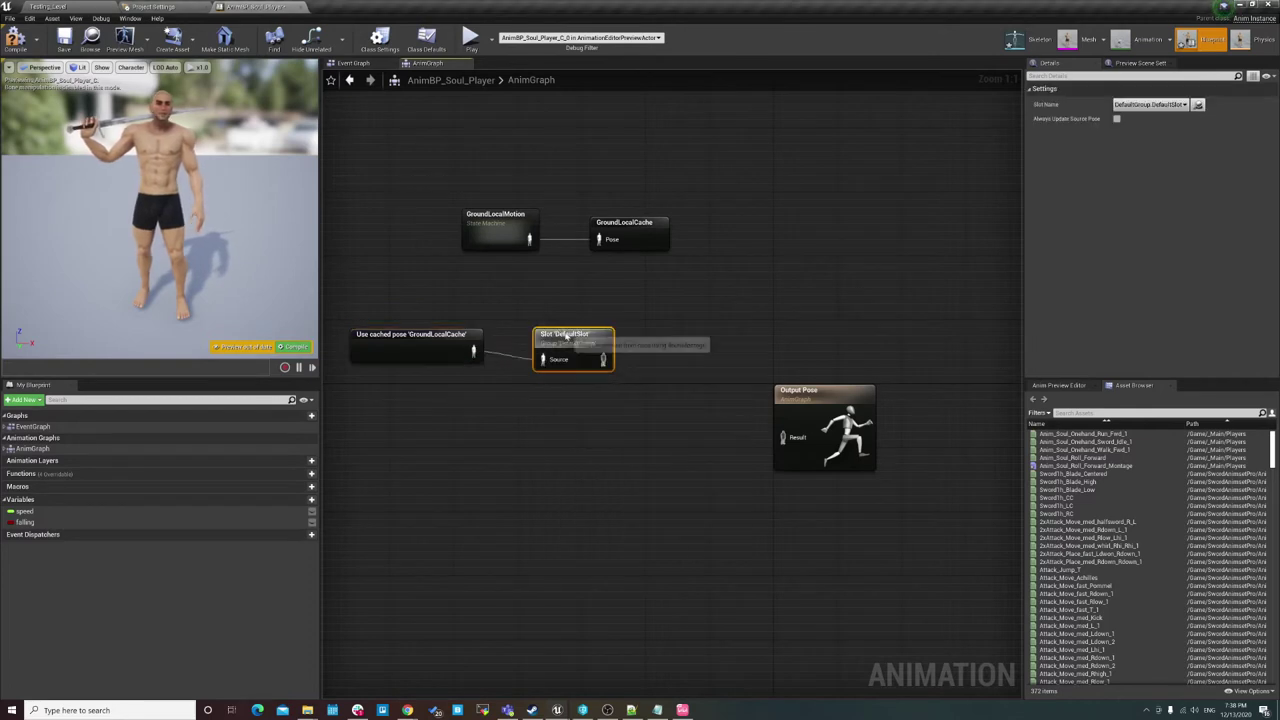
left_click_drag(555, 336, 562, 322)
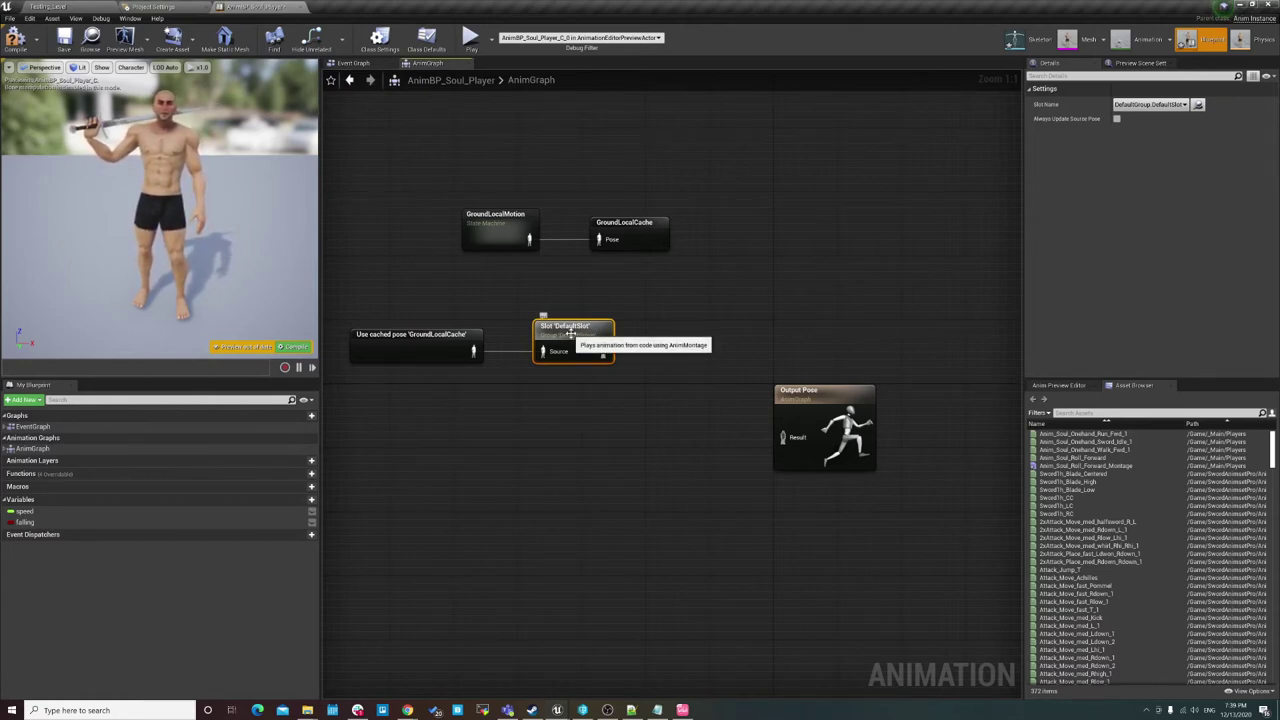
Keep the Slot Name as DefaultGroup.DefaultSlot, then return to the level editor.
left_click(1150, 104)
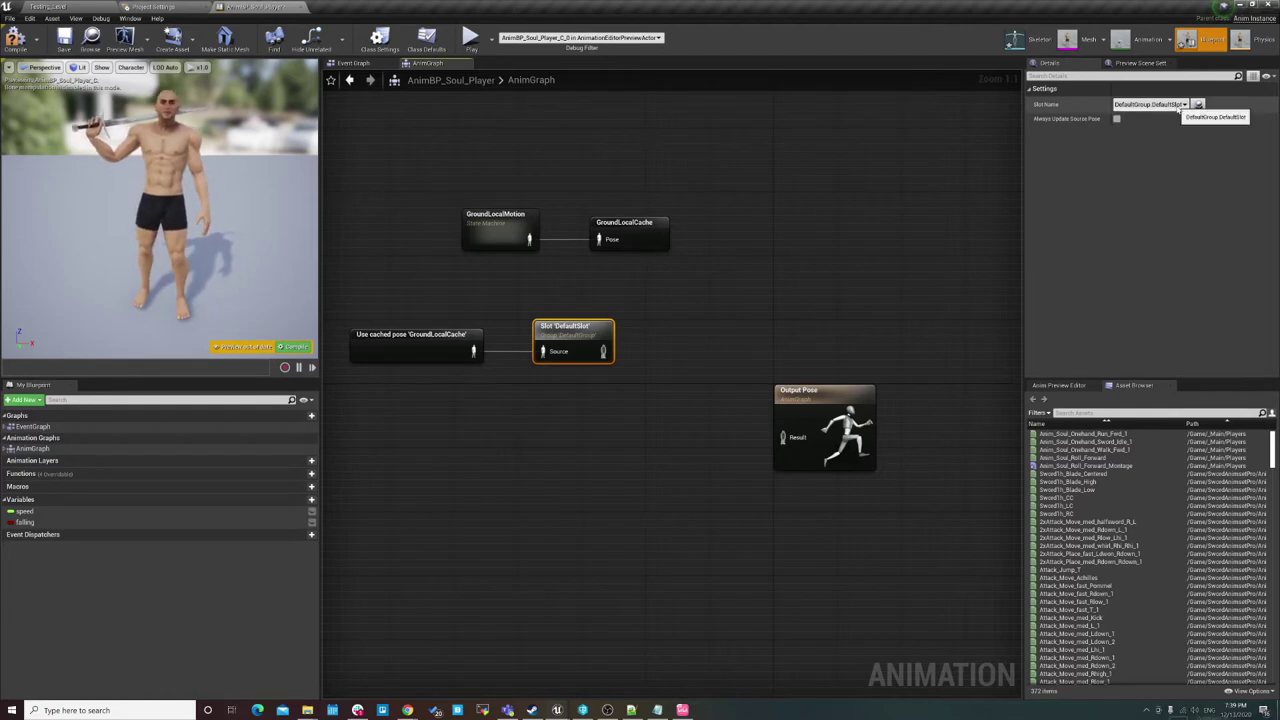
left_click(1150, 115)
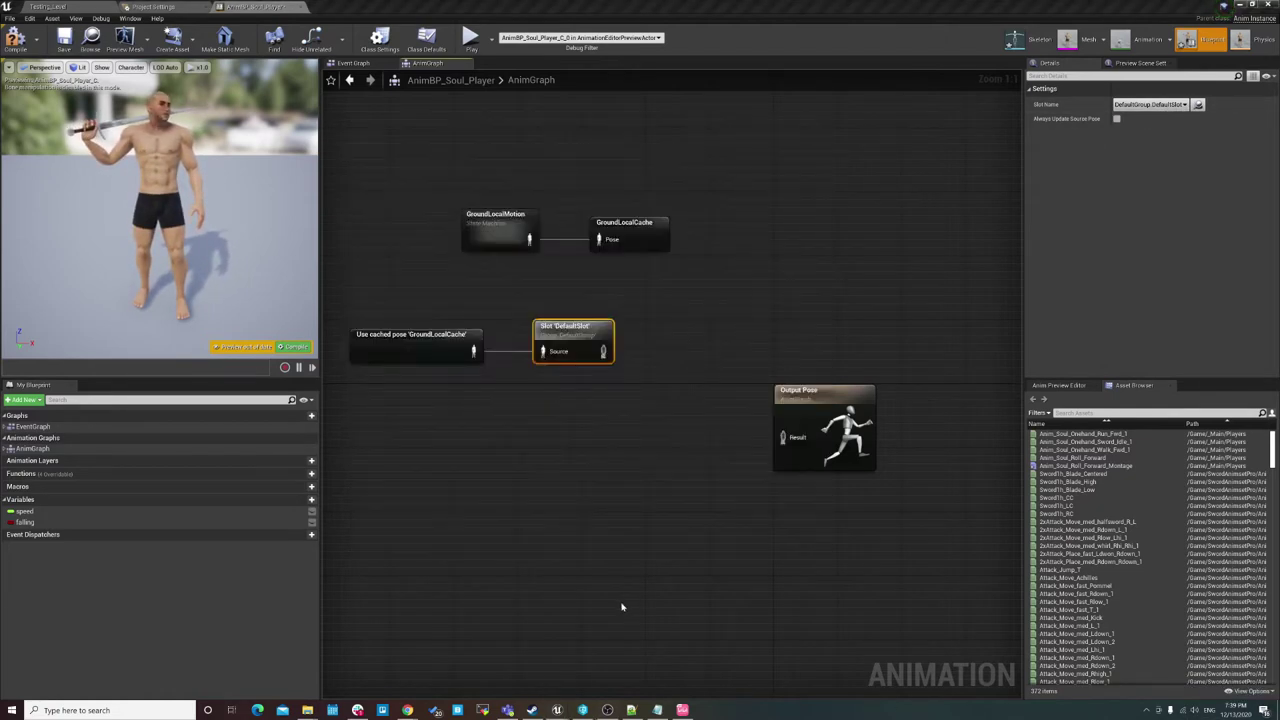
left_click(706, 127)
left_click(575, 340)
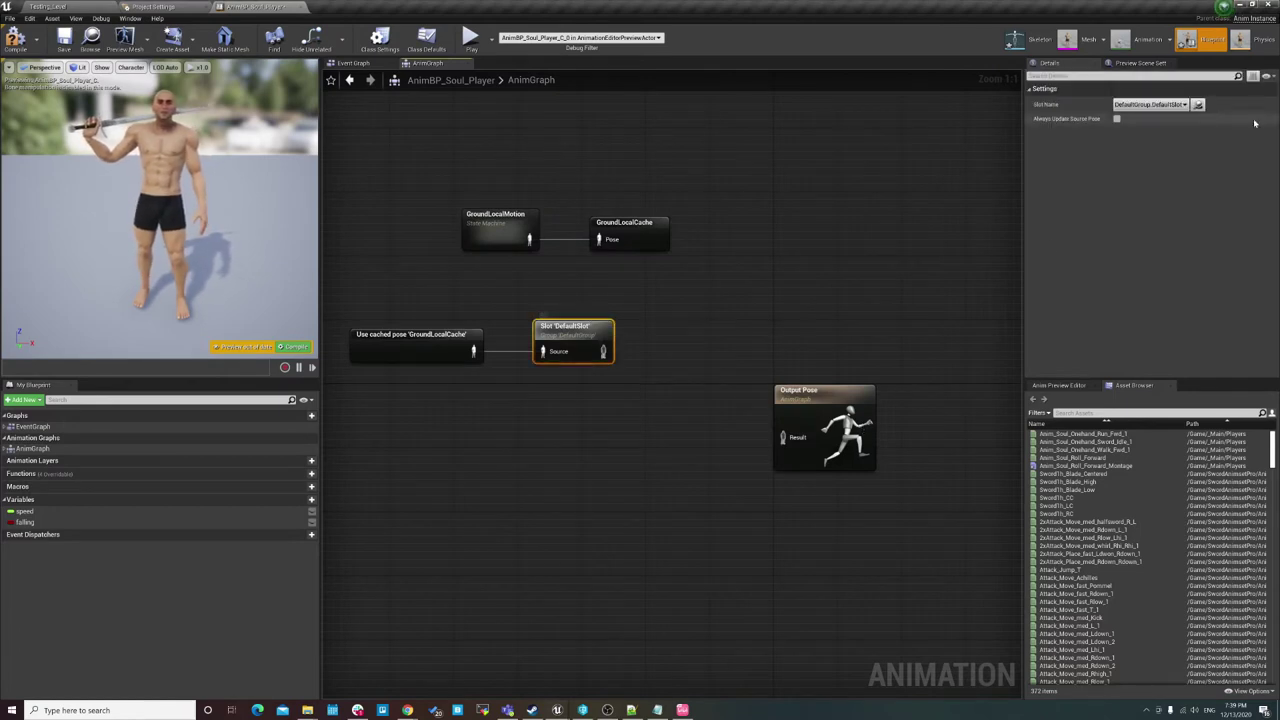
left_click(586, 420)
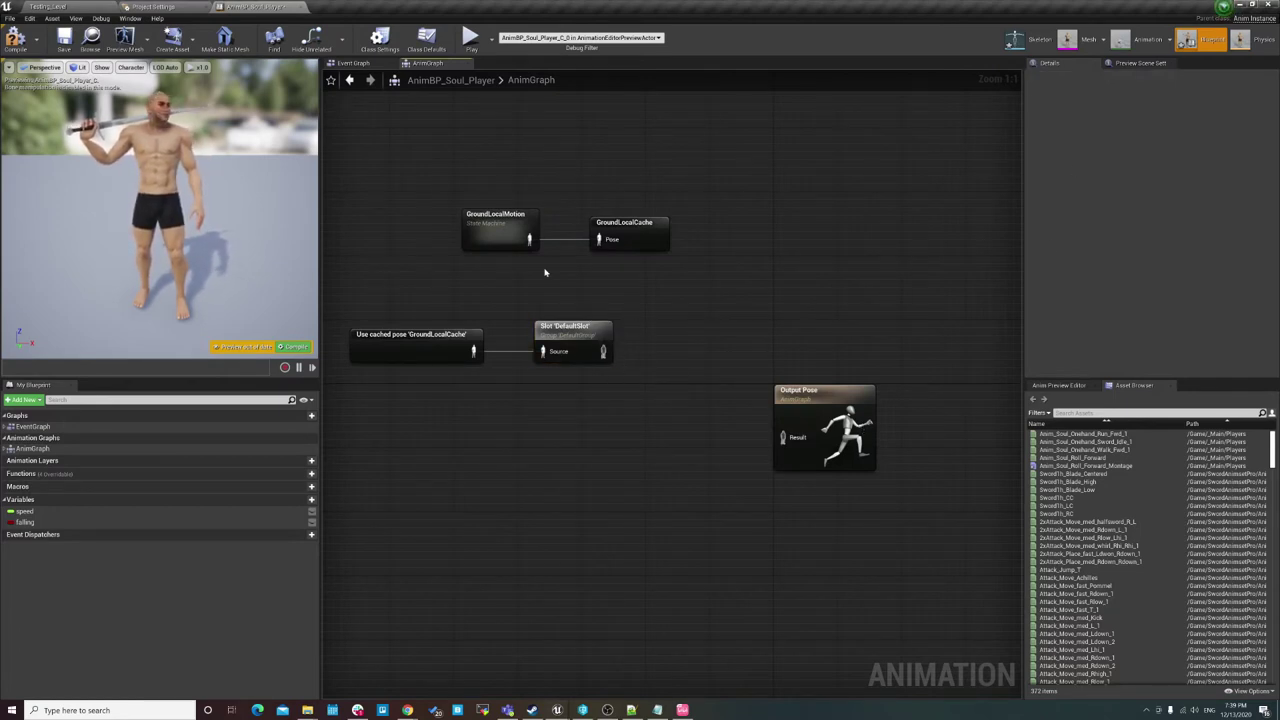
left_click(45, 7)
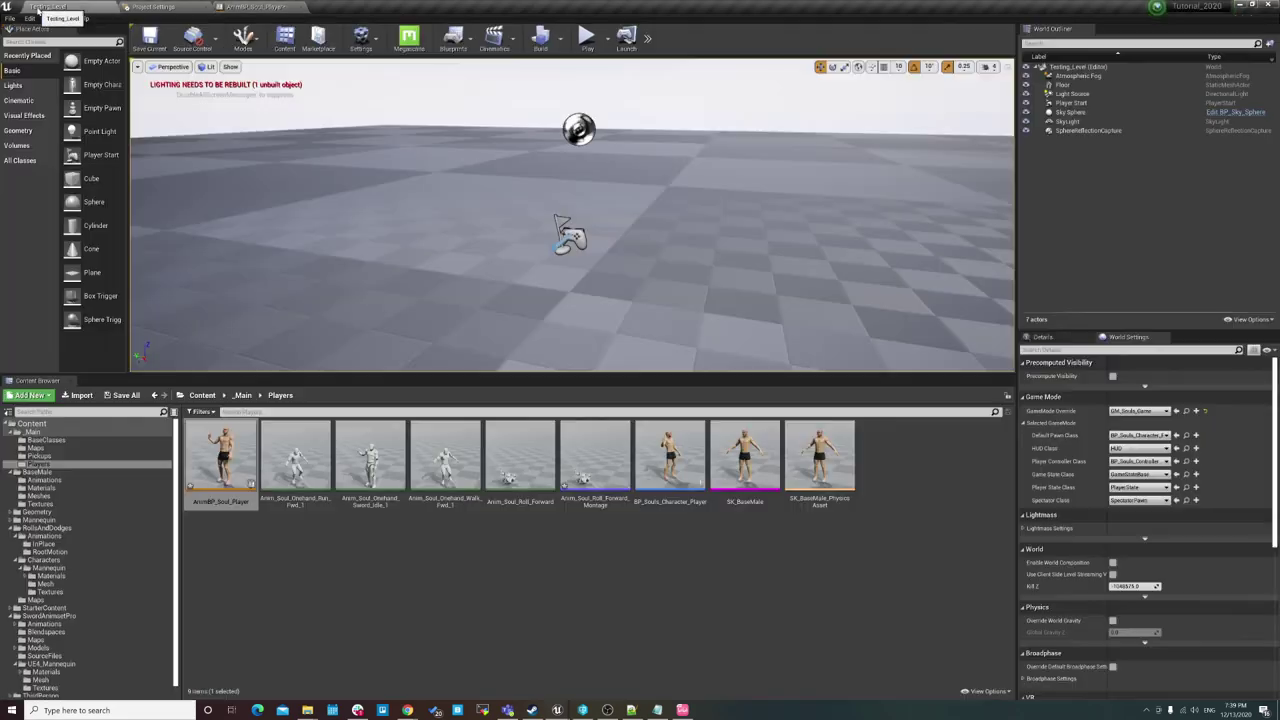
Open the roll-forward montage and add an UpperBody slot to DefaultGroup in Slot Manager.
left_click(600, 462)
double_click(600, 458)
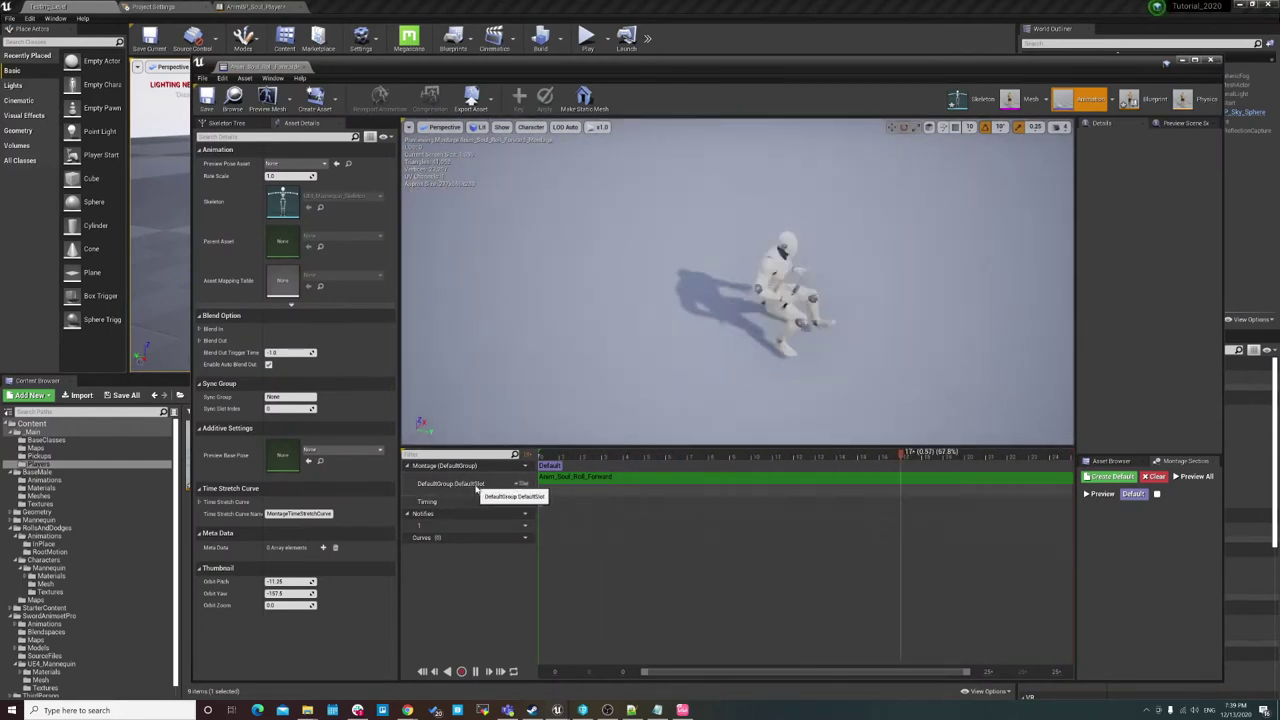
left_click(520, 484)
left_click(538, 569)
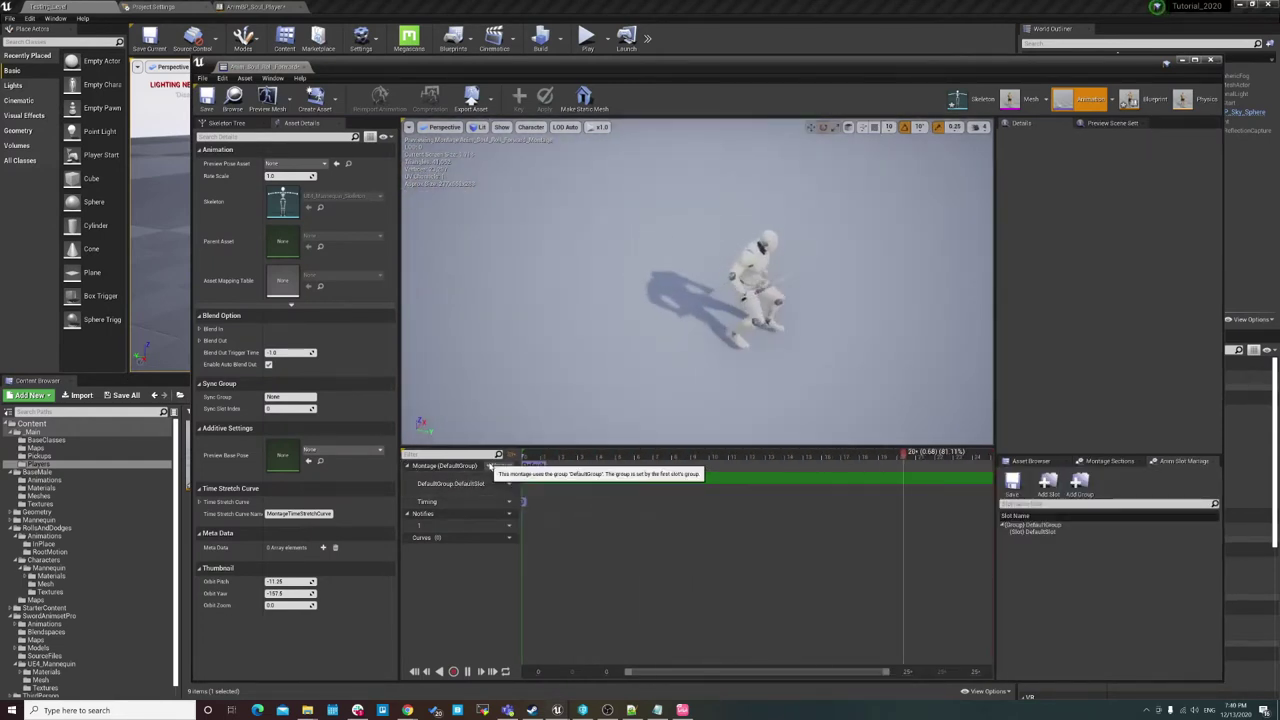
left_click(490, 466)
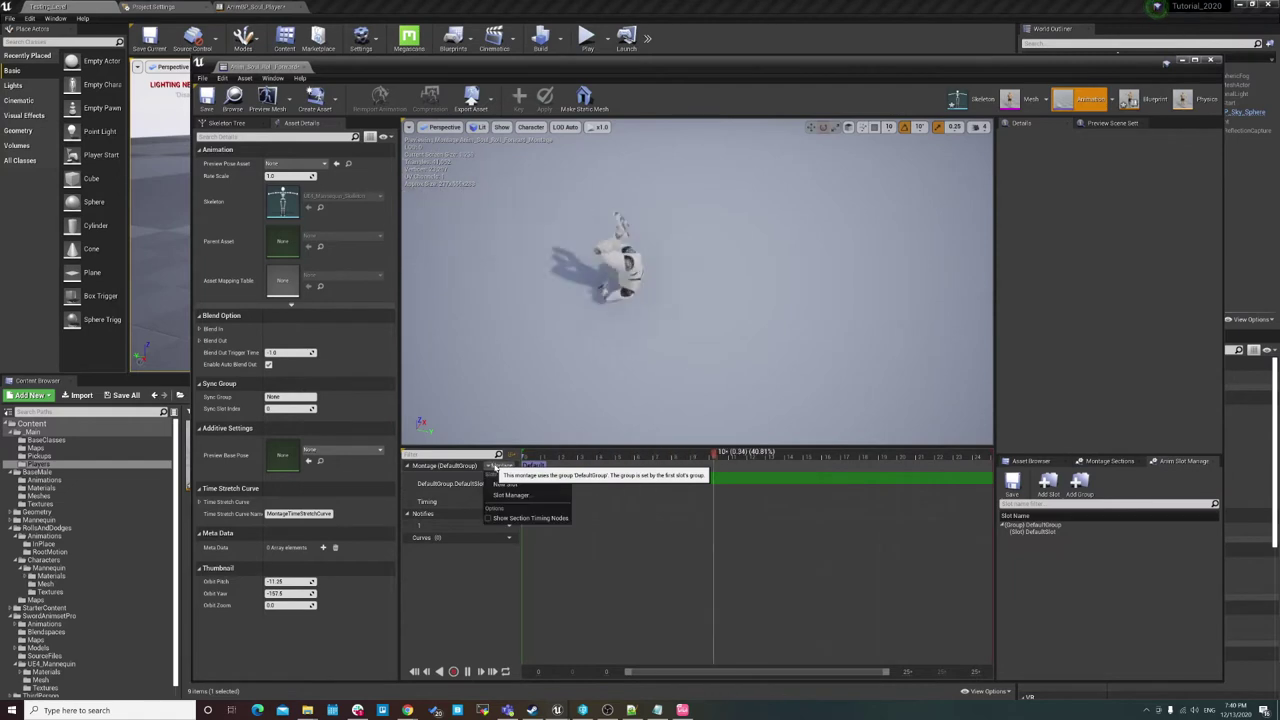
left_click(553, 497)
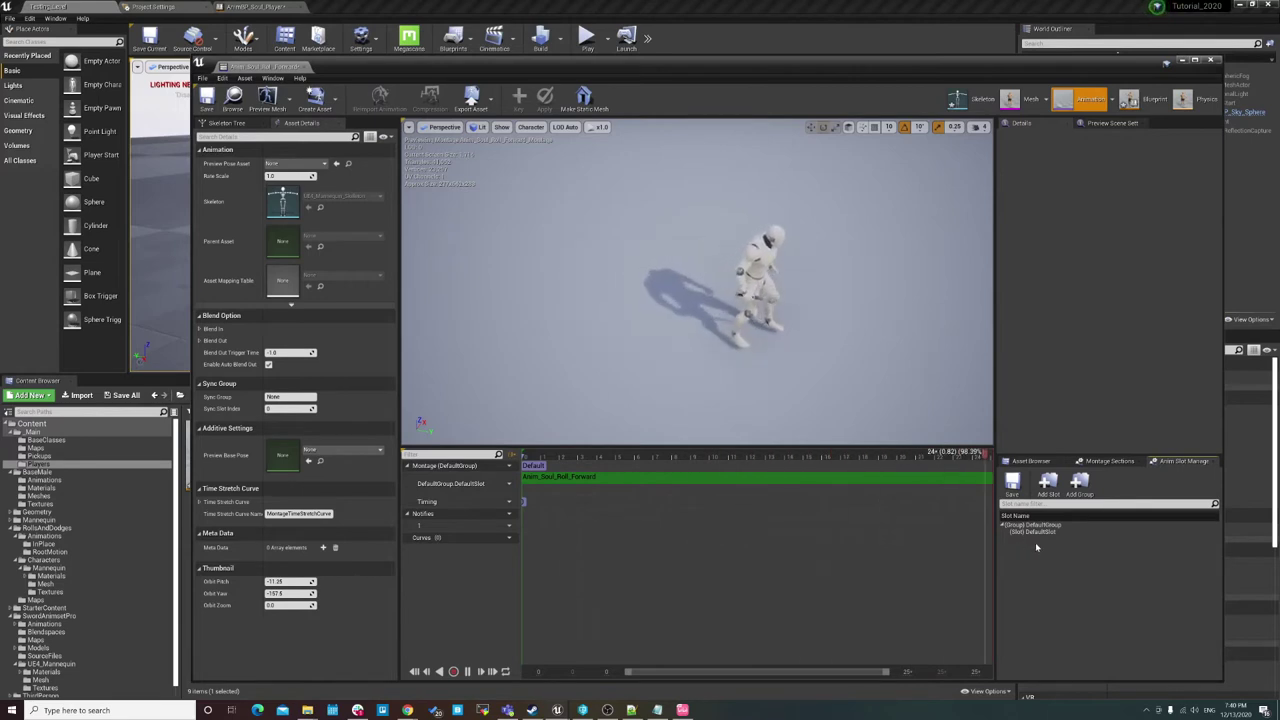
left_click(1040, 525)
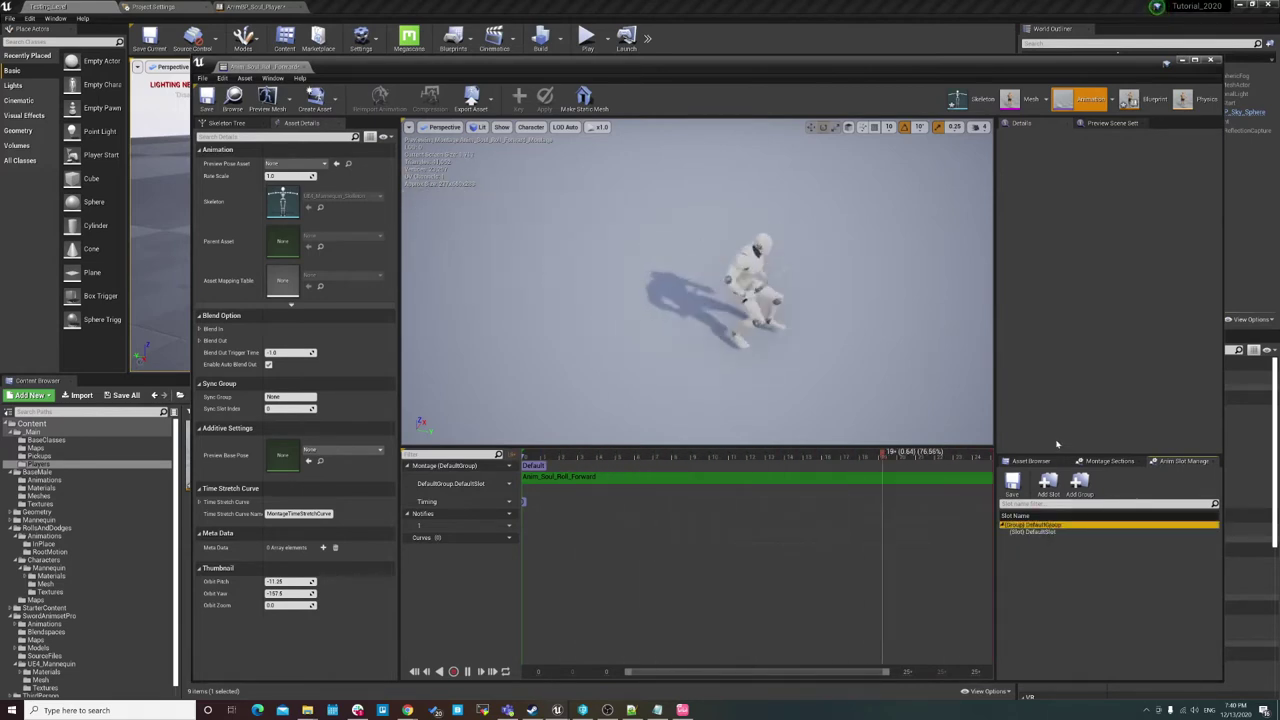
left_click(1050, 483)
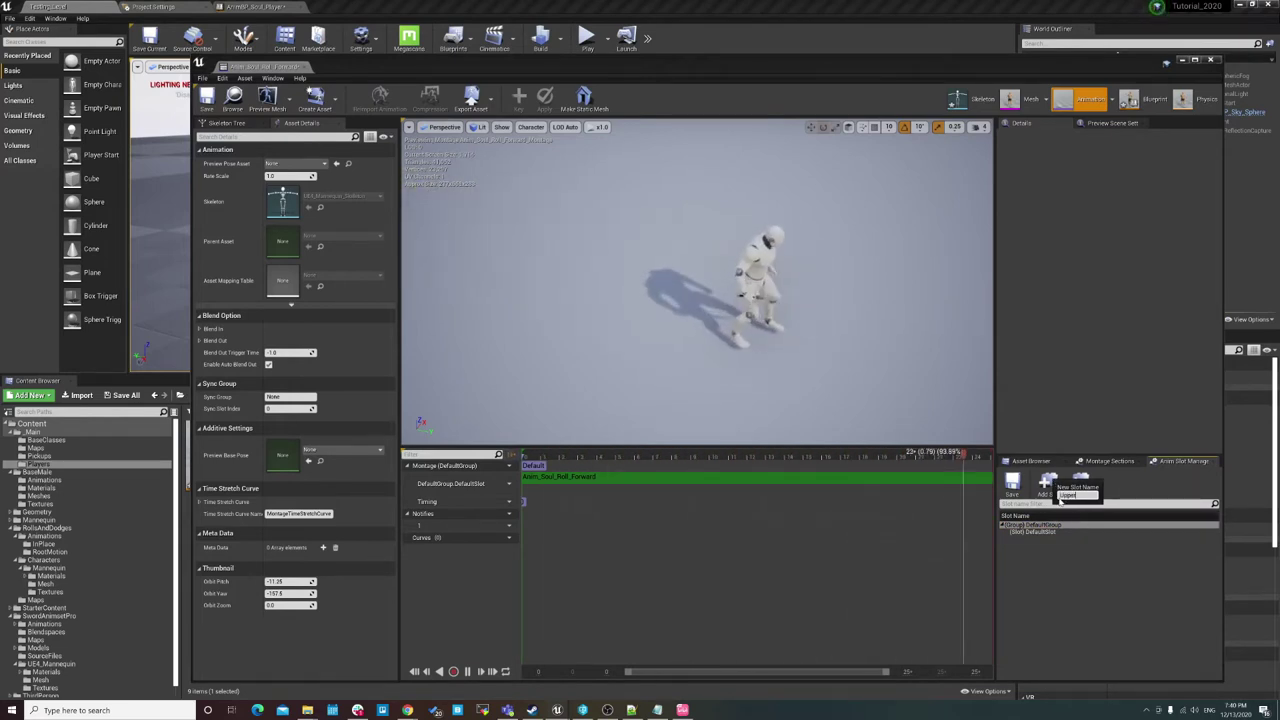
type("UpperBody")
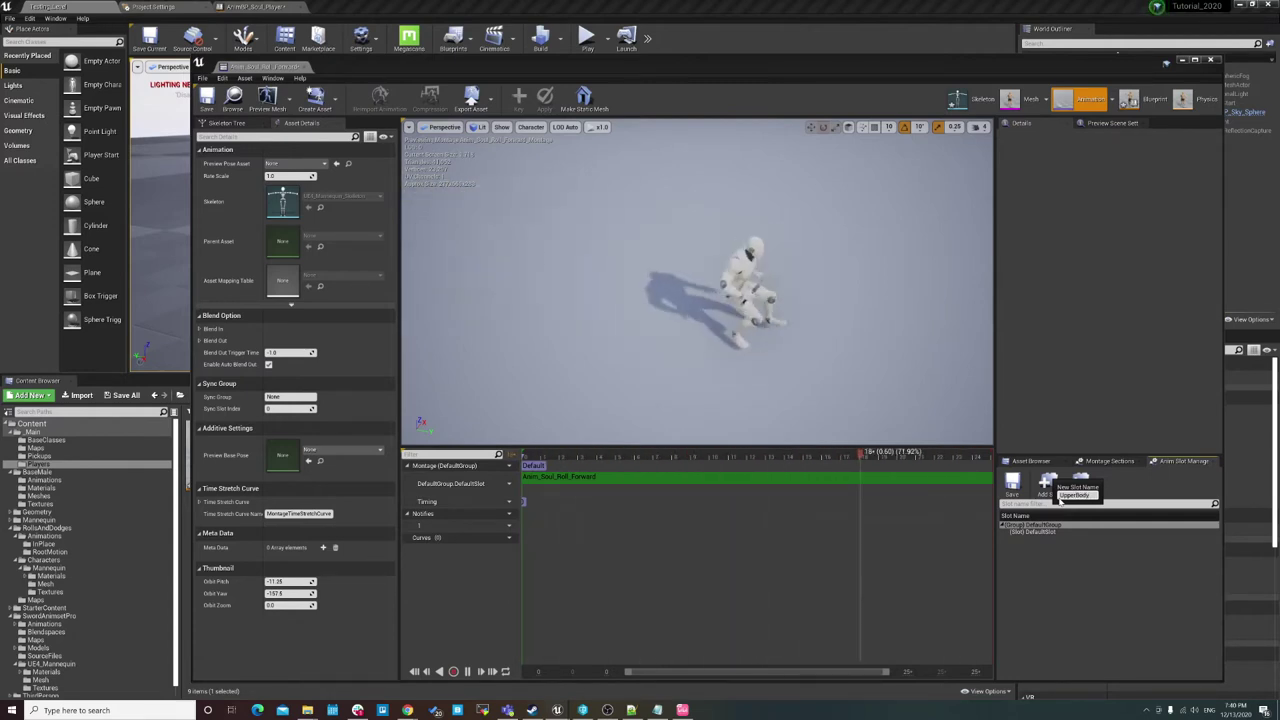
key("Return")
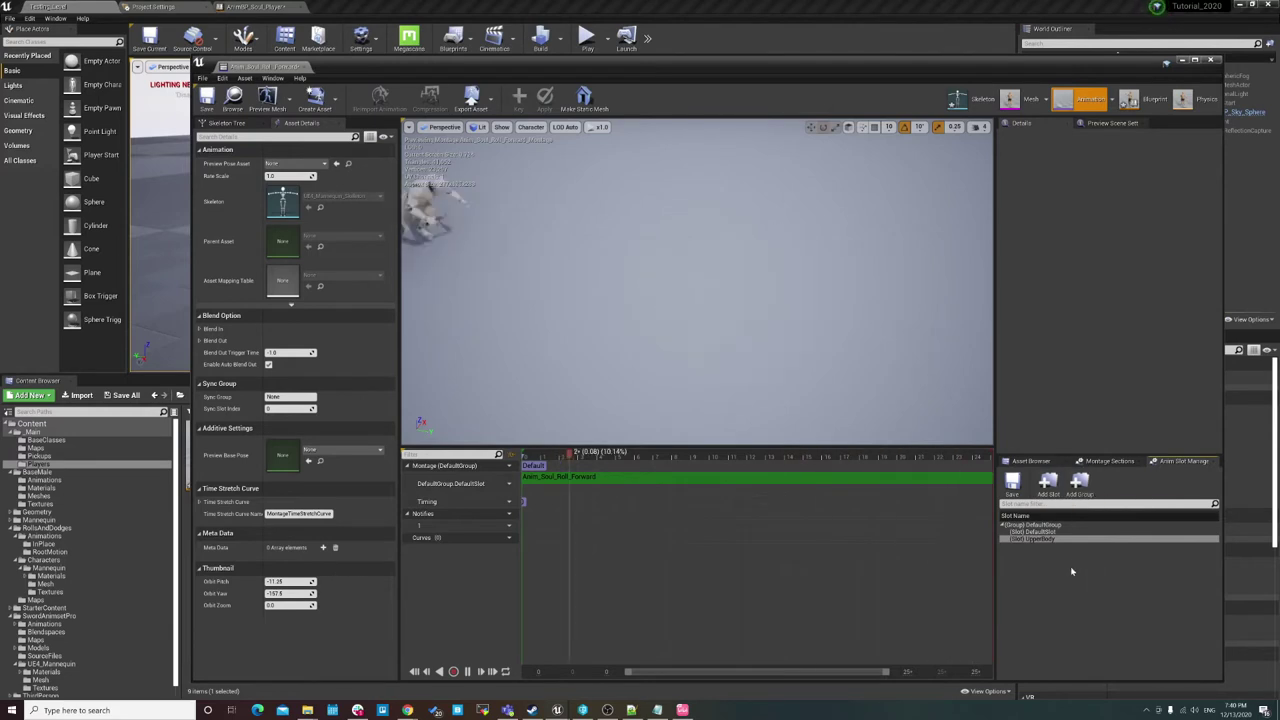
Assign the montage to DefaultGroup.UpperBody and save it.
left_click(505, 484)
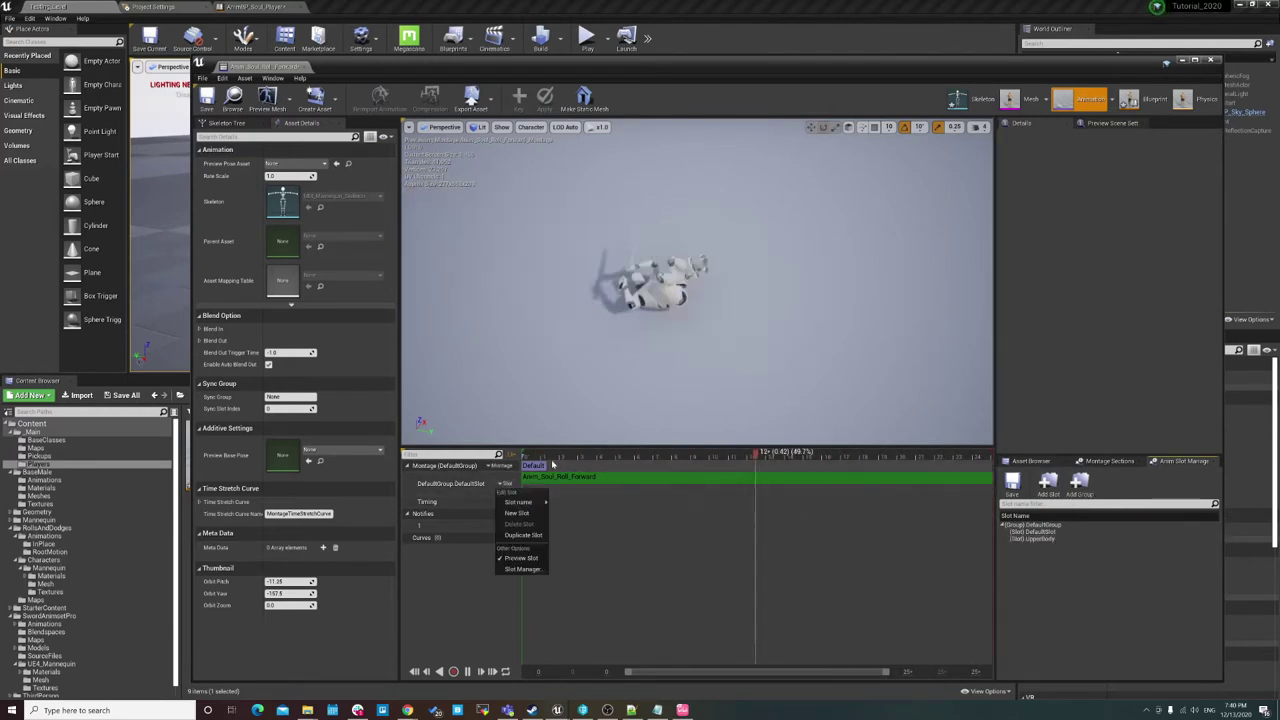
mouse_move(520, 501)
left_click(590, 521)
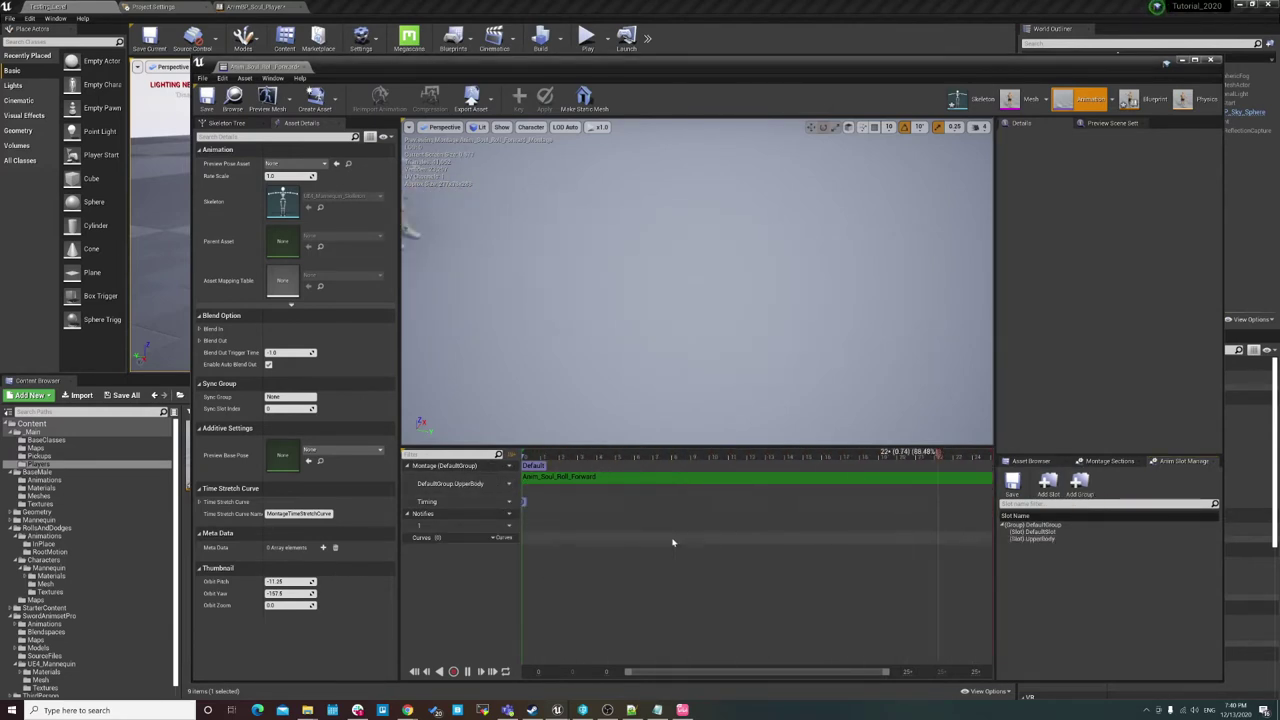
left_click(207, 100)
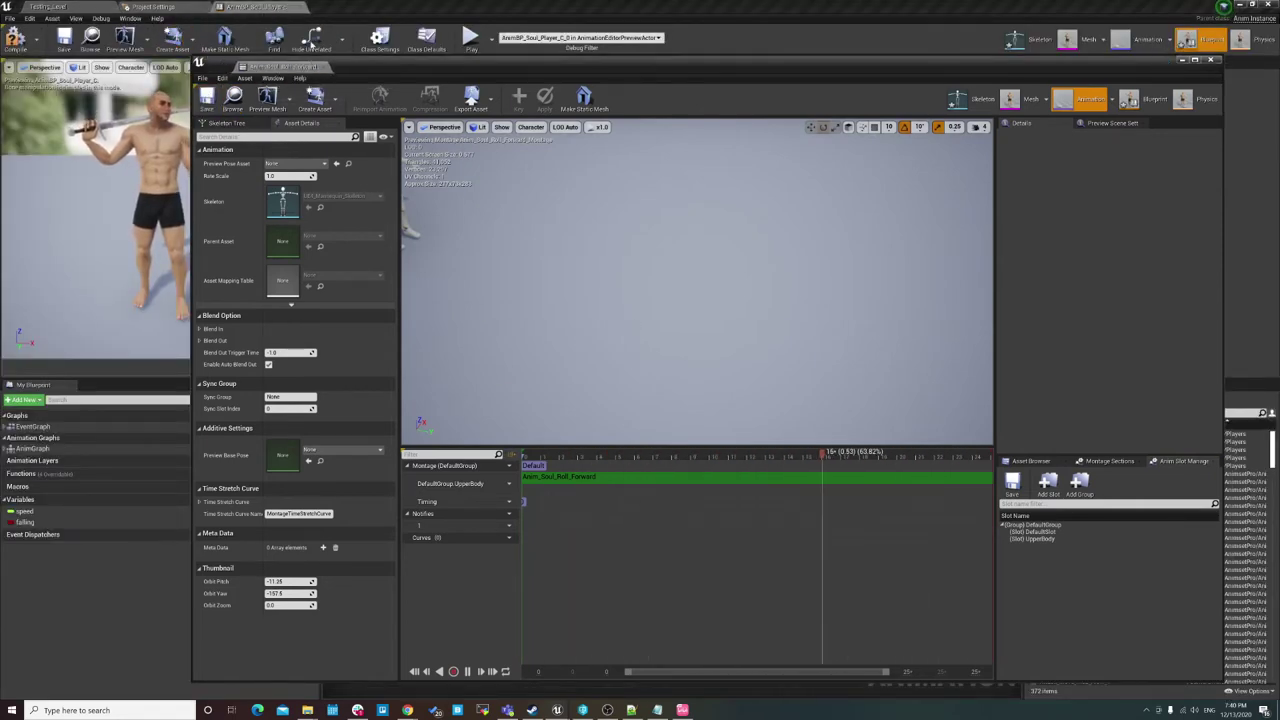
Dock the montage tab and compile the Animation Blueprint.
left_click_drag(250, 66, 350, 6)
left_click(255, 6)
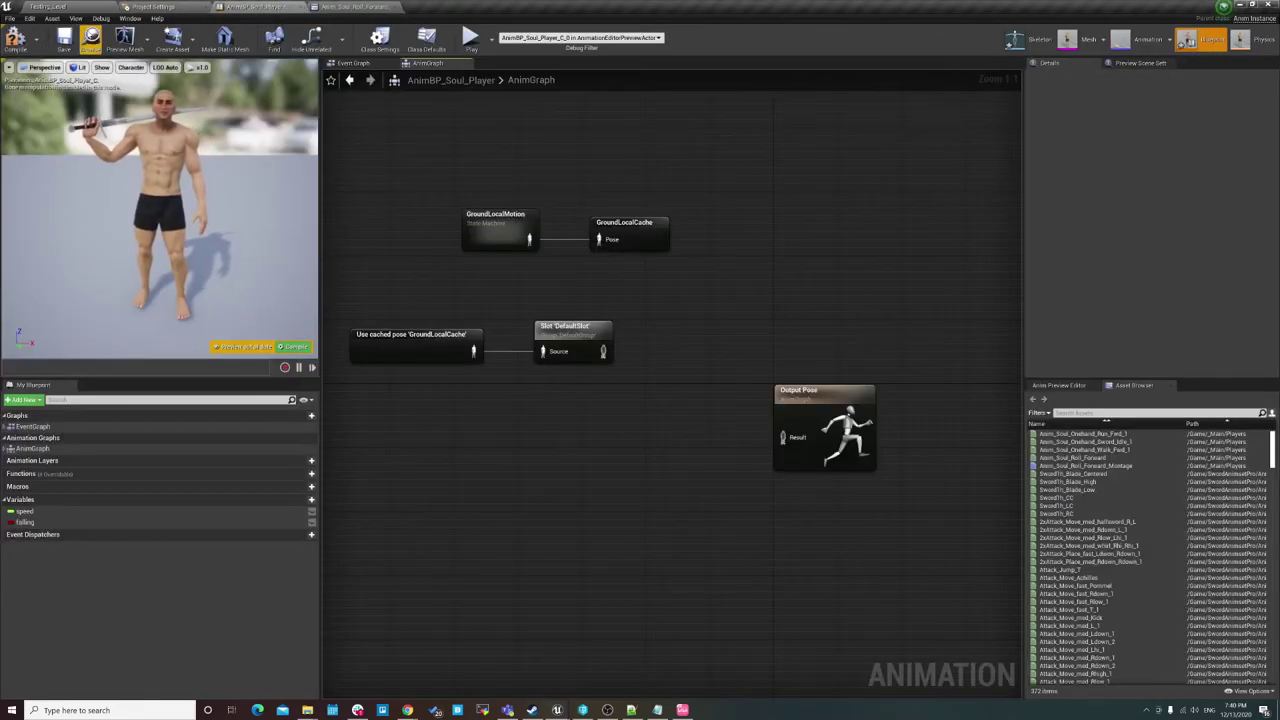
left_click(16, 40)
Set the AnimGraph Slot node's Slot Name to DefaultGroup.UpperBody.
left_click(598, 328)
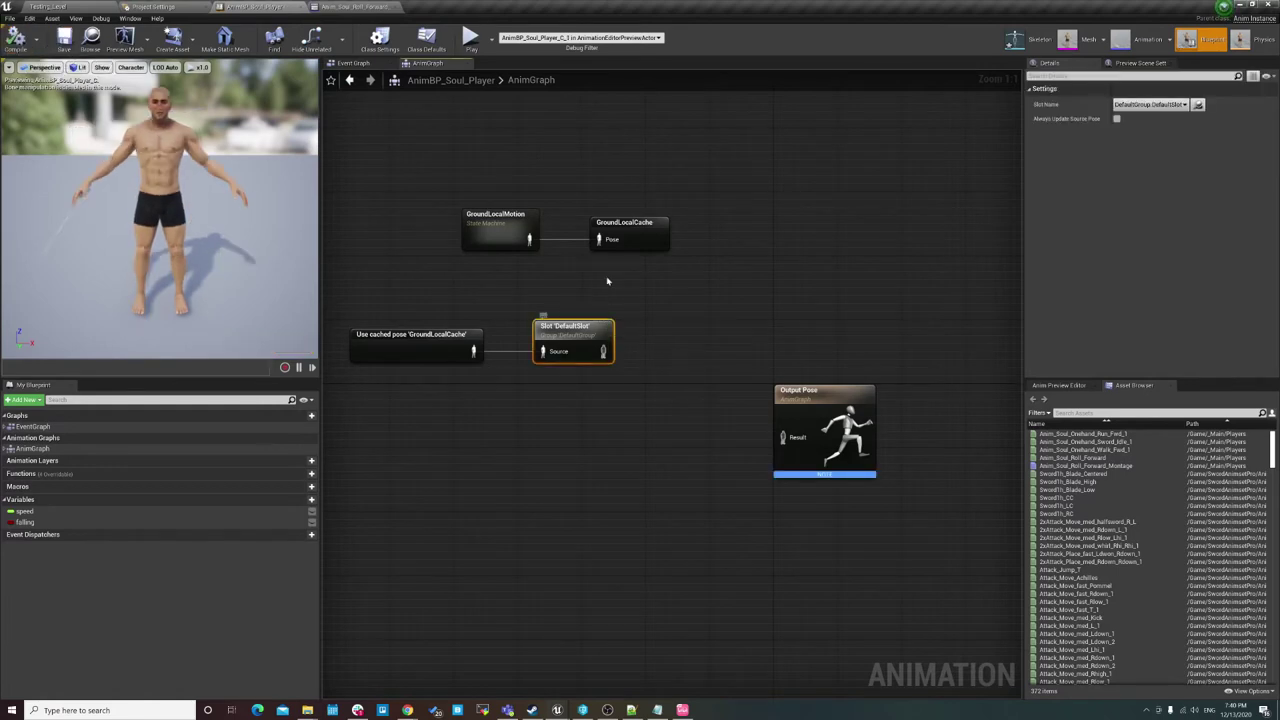
left_click(622, 297)
left_click(600, 340)
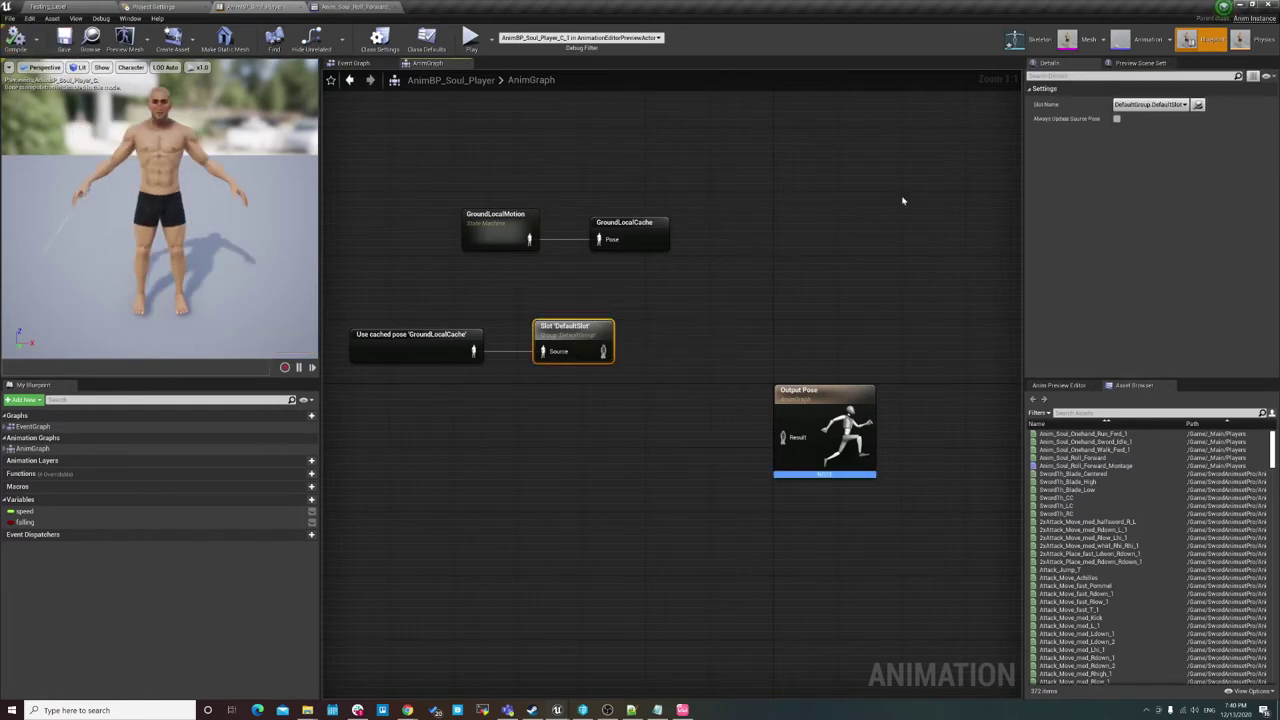
left_click(1146, 108)
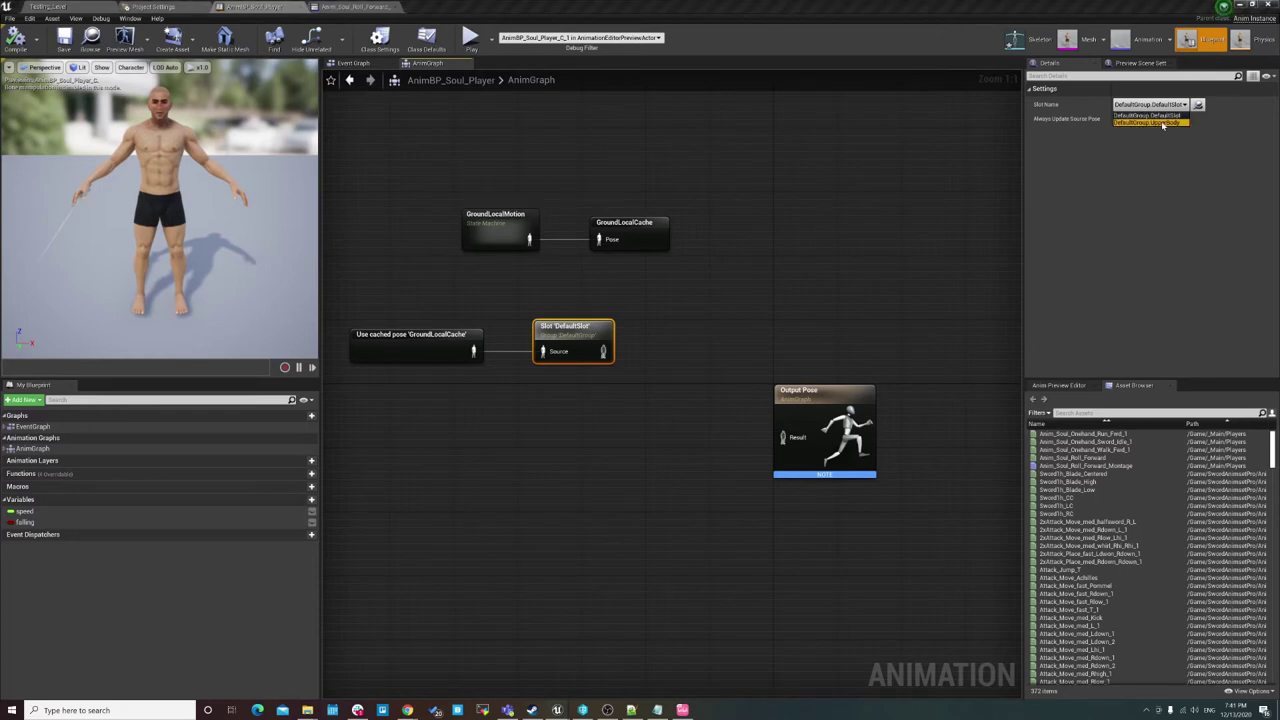
left_click(1150, 123)
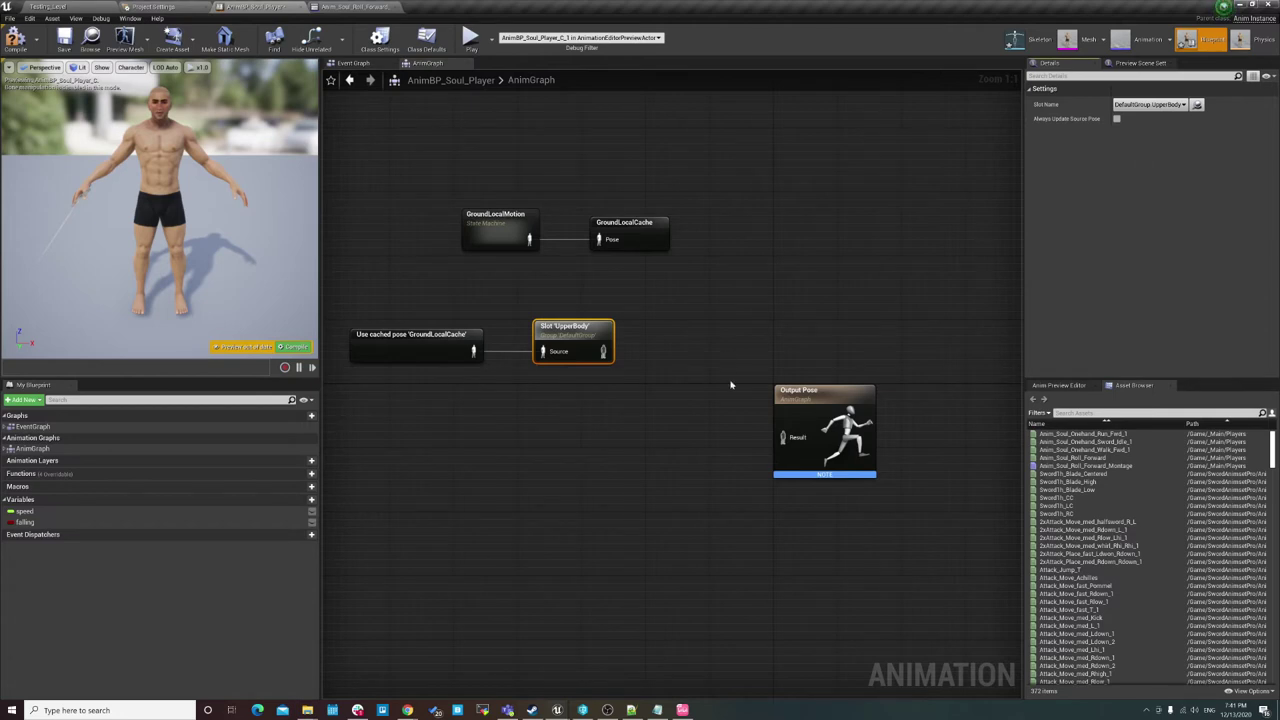
left_click_drag(601, 352, 668, 358)
Add a New Save cached pose after Slot 'UpperBody' and rename it UpperBodyCache.
type("u")
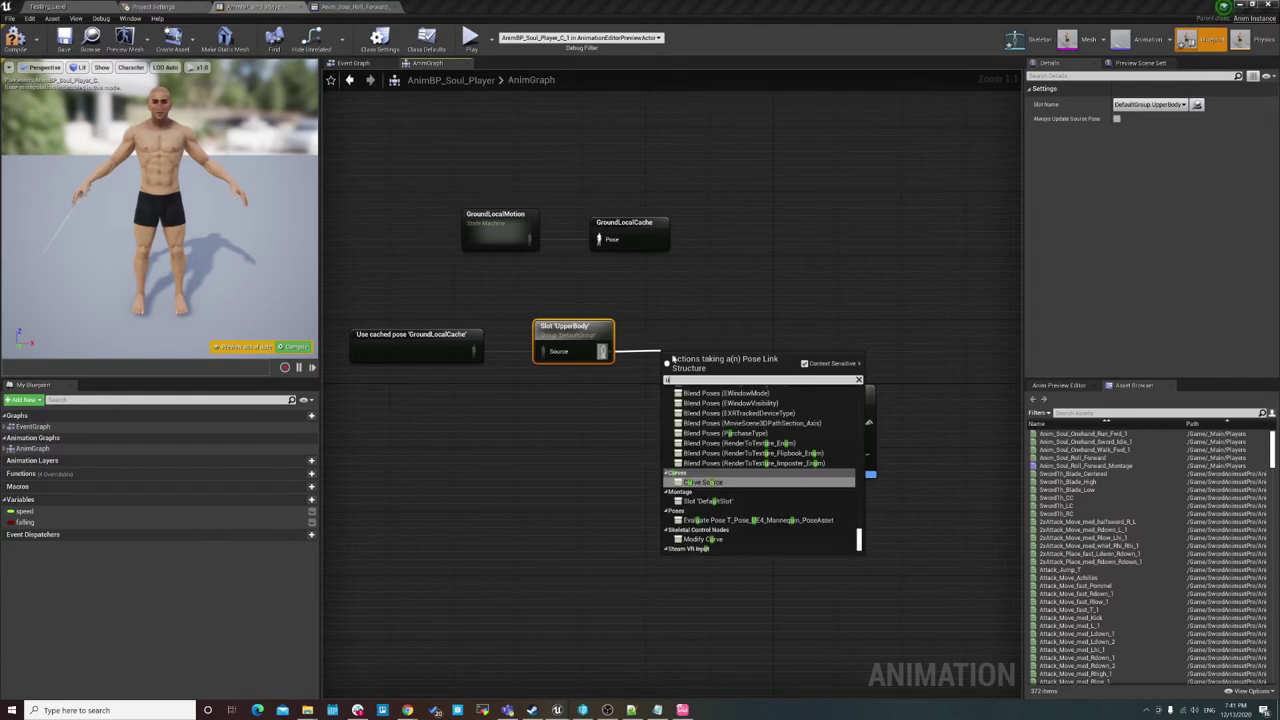
key("BackSpace")
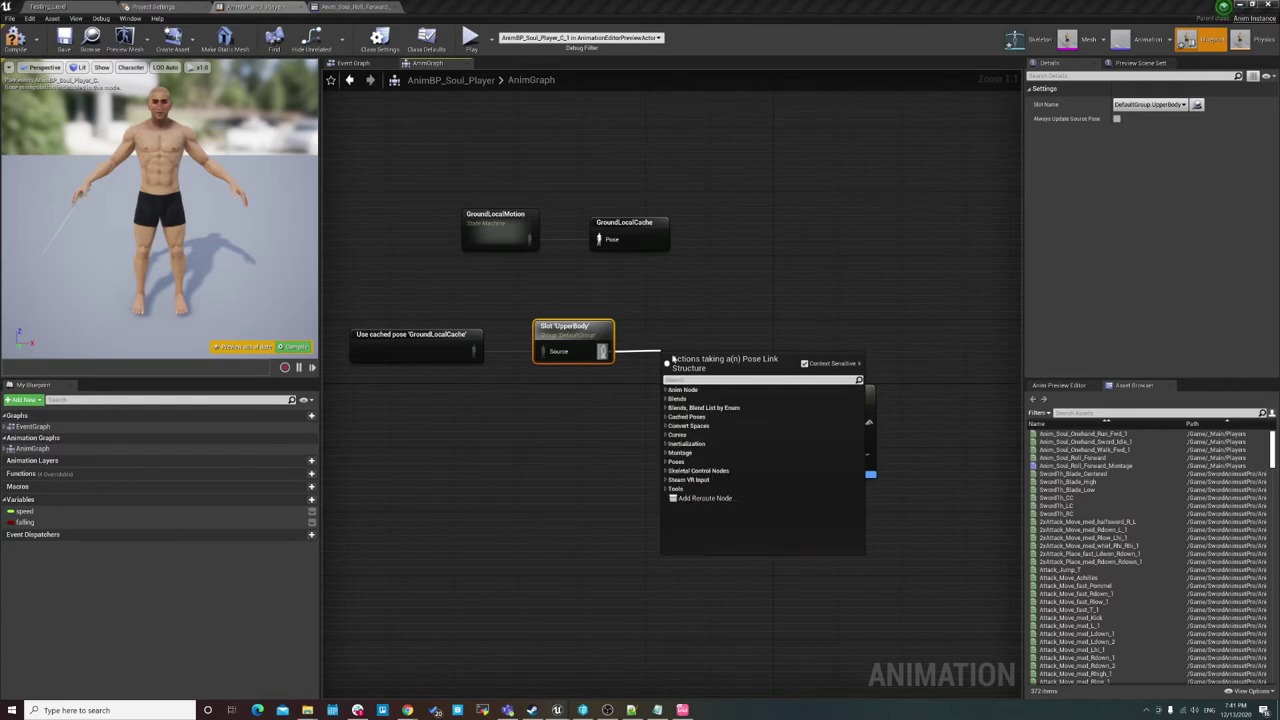
type("upp")
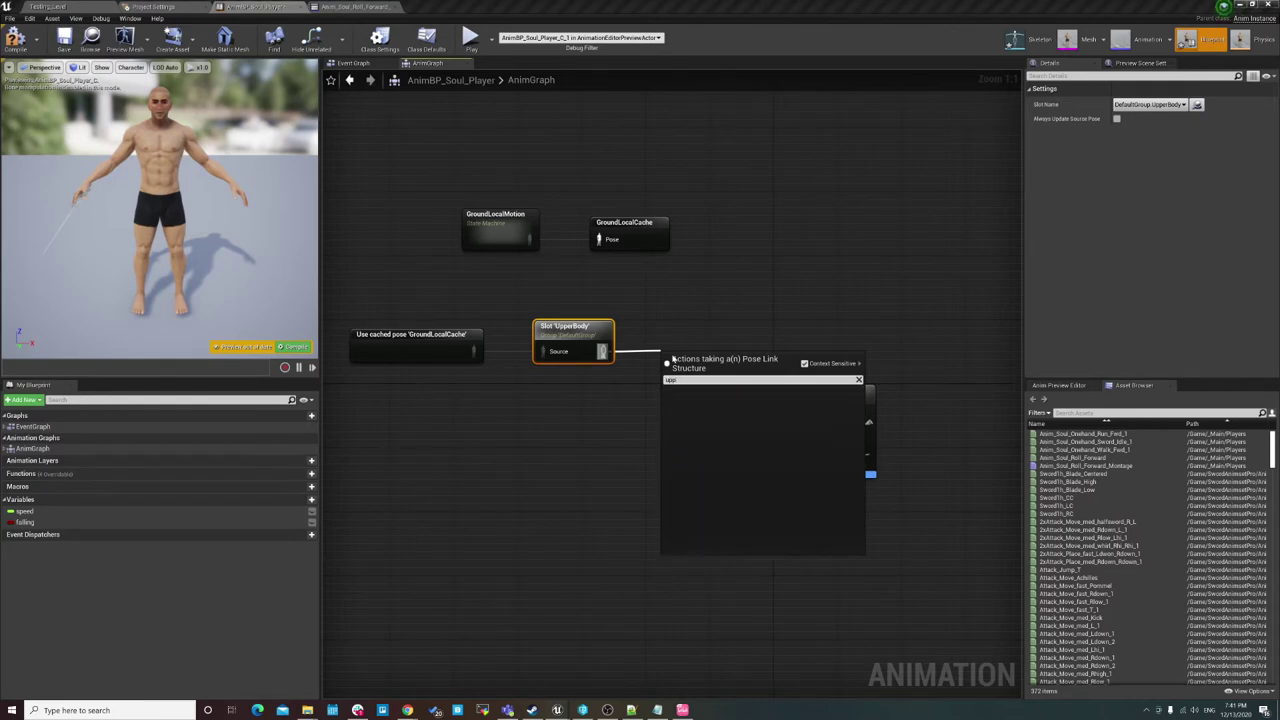
type("a")
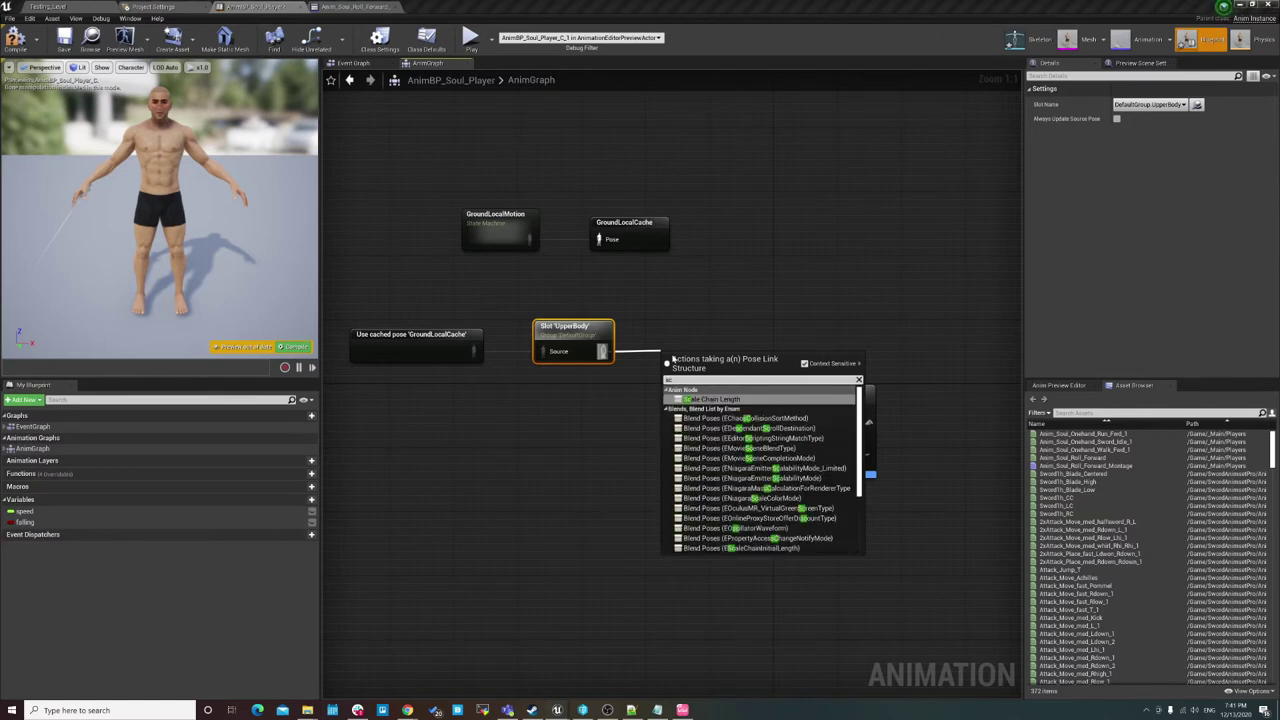
type("save")
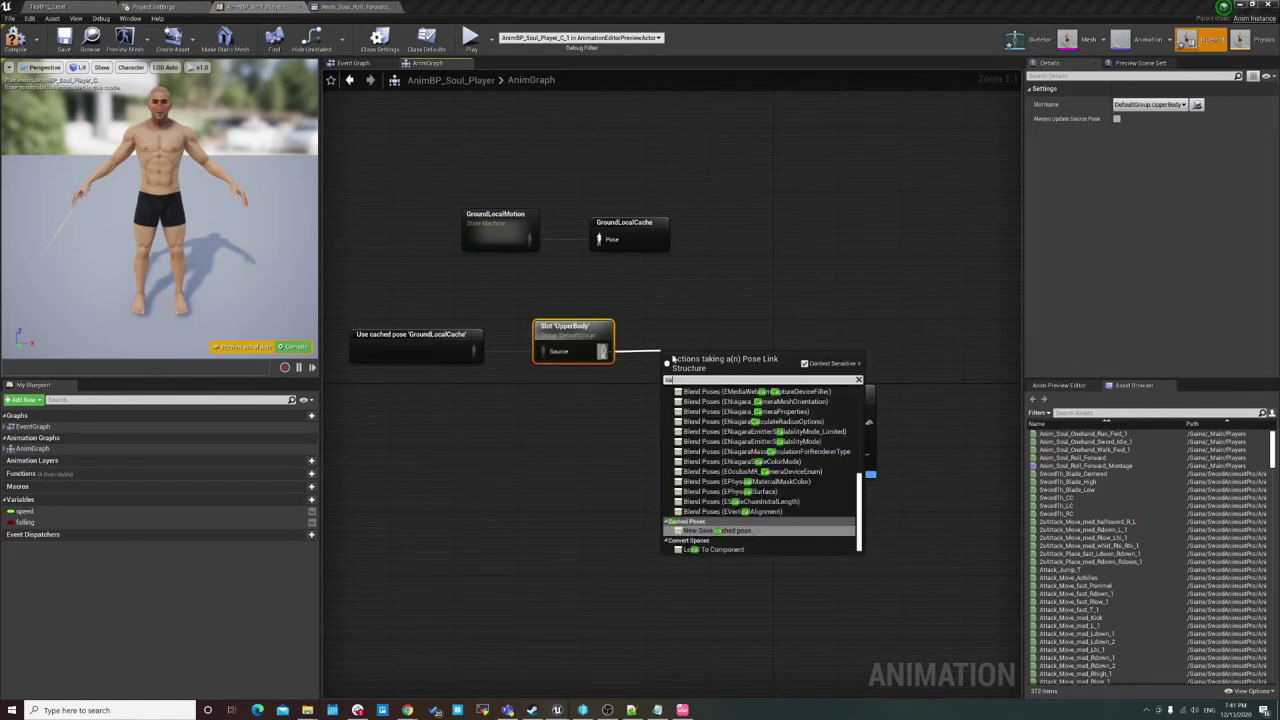
key("Return")
left_click_drag(678, 362, 669, 337)
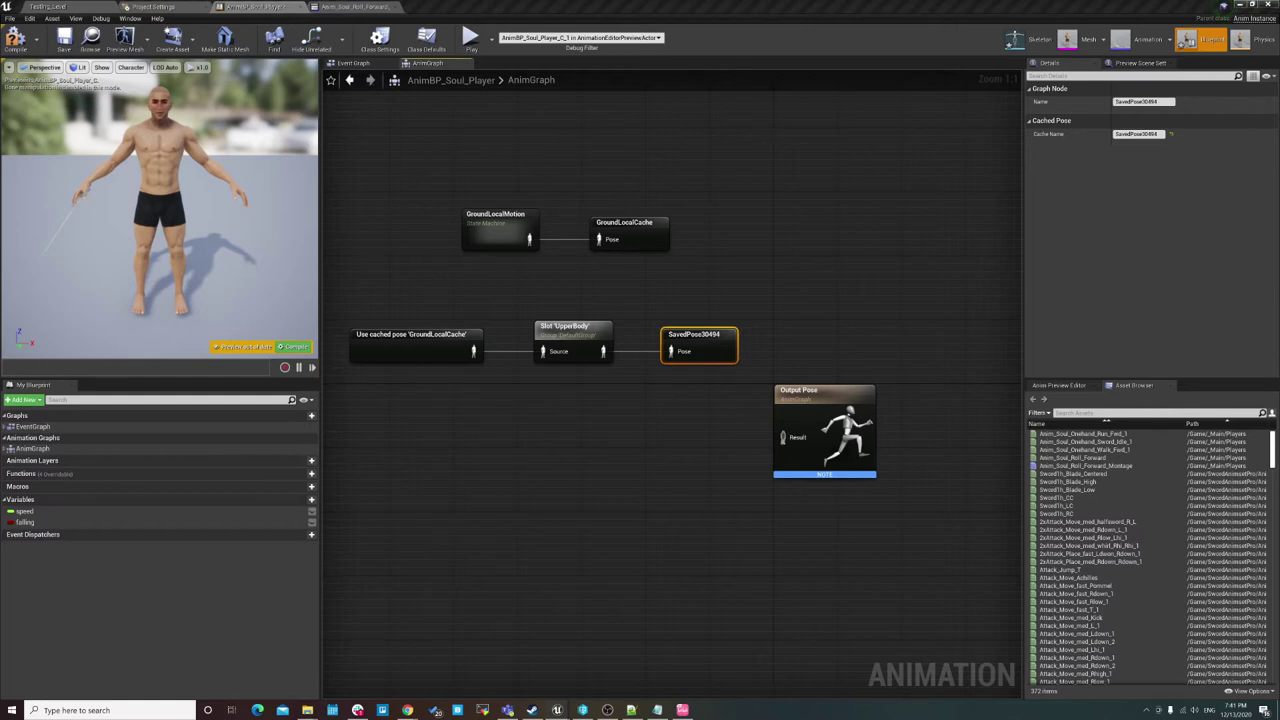
left_click(1165, 103)
type("UpperBodyCache")
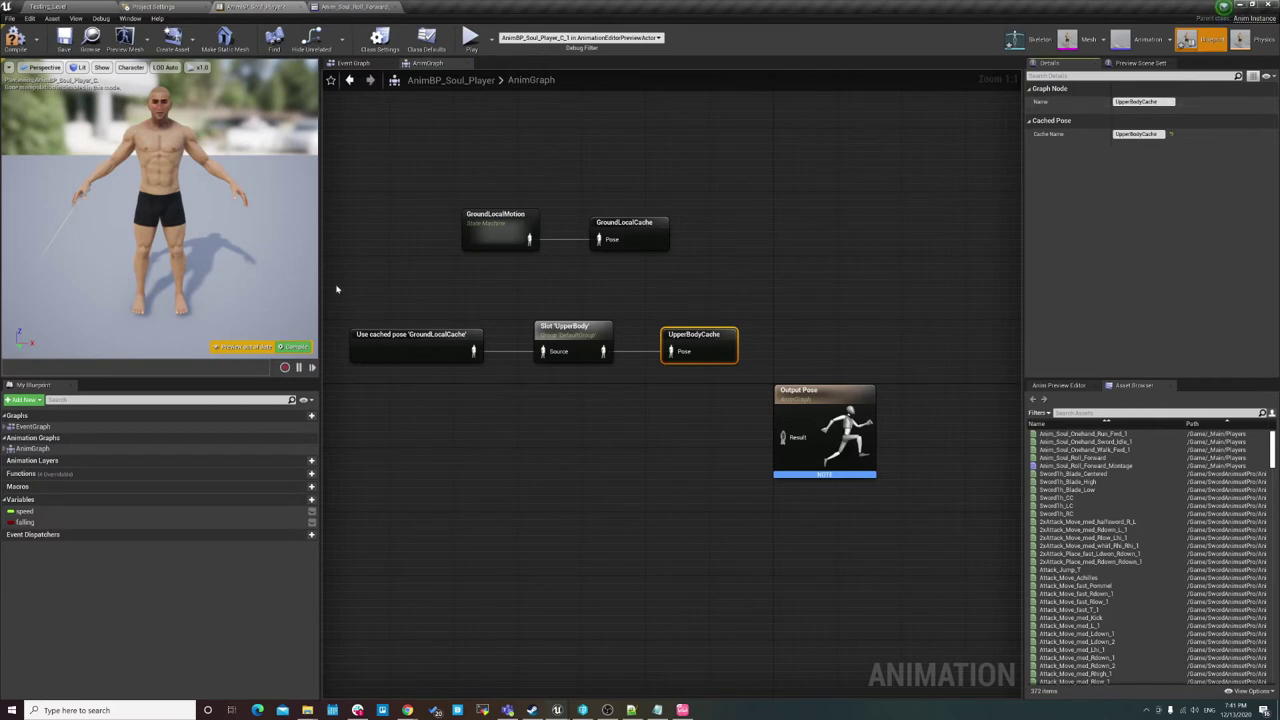
left_click_drag(343, 286, 745, 372)
Add a Use cached pose 'UpperBodyCache' node and shift Output Pose further right.
right_click(447, 404)
type("u")
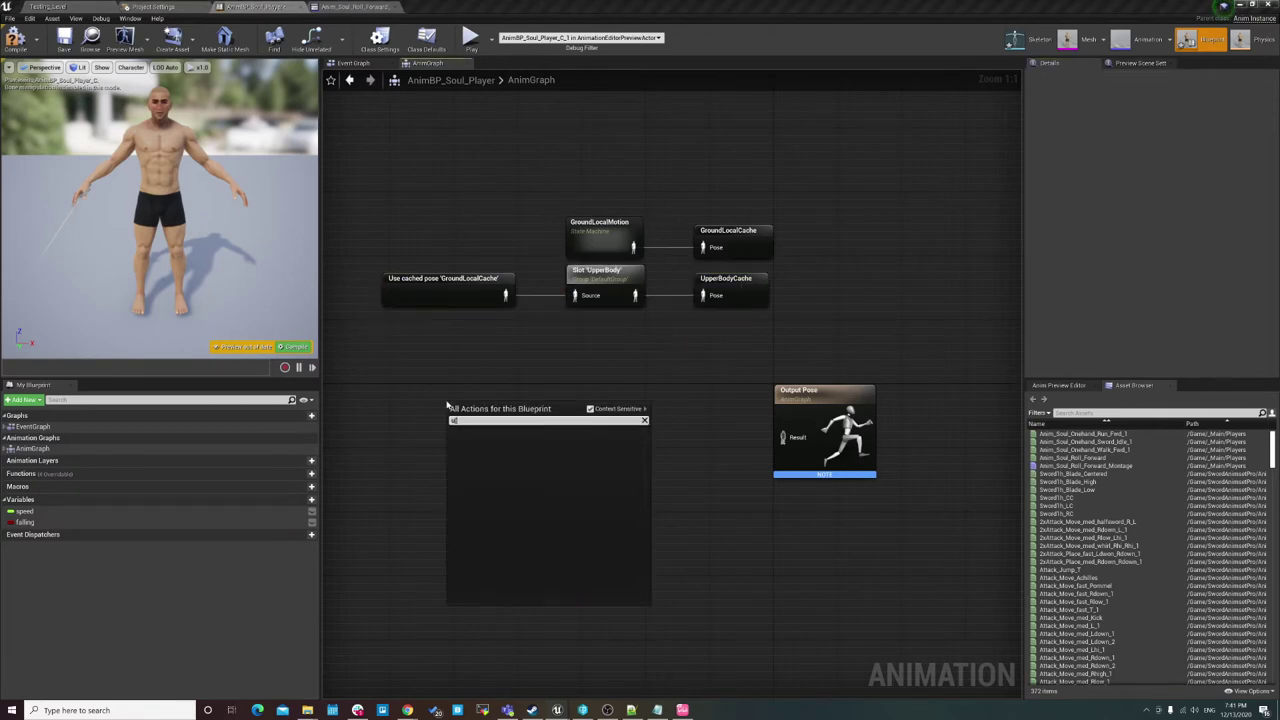
type("pper")
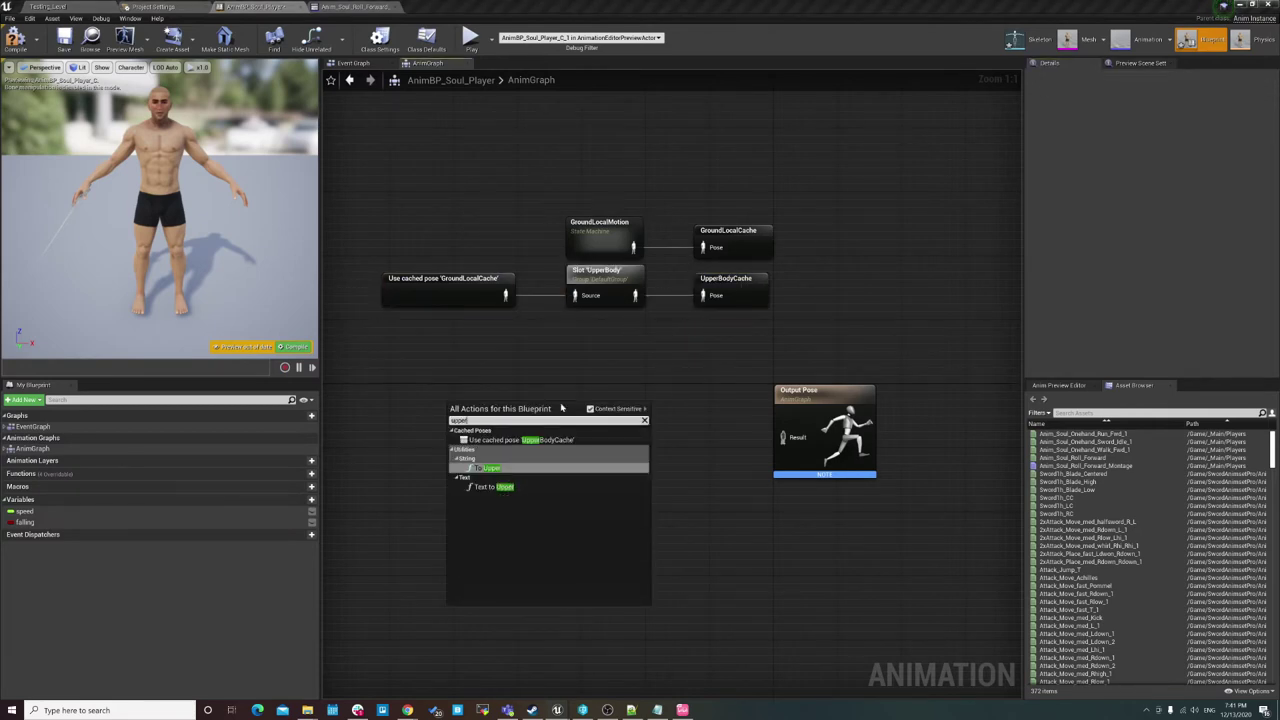
left_click(520, 440)
left_click_drag(515, 408, 453, 399)
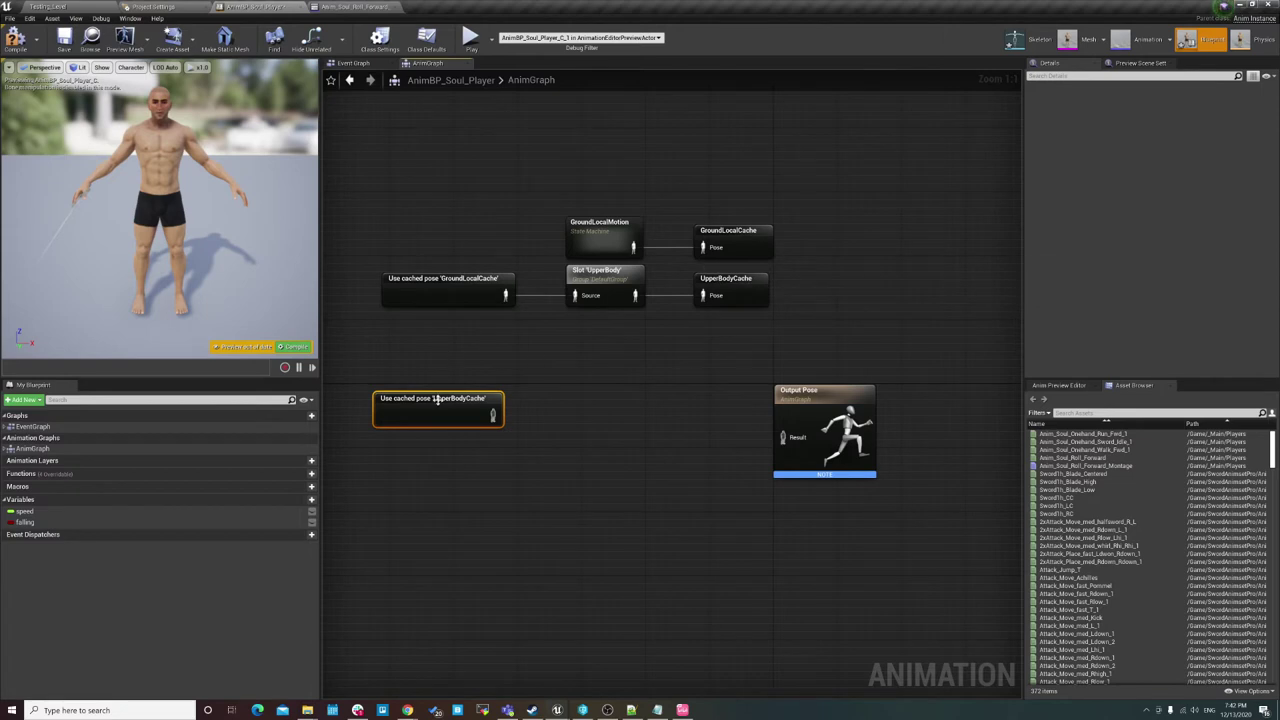
left_click(746, 286)
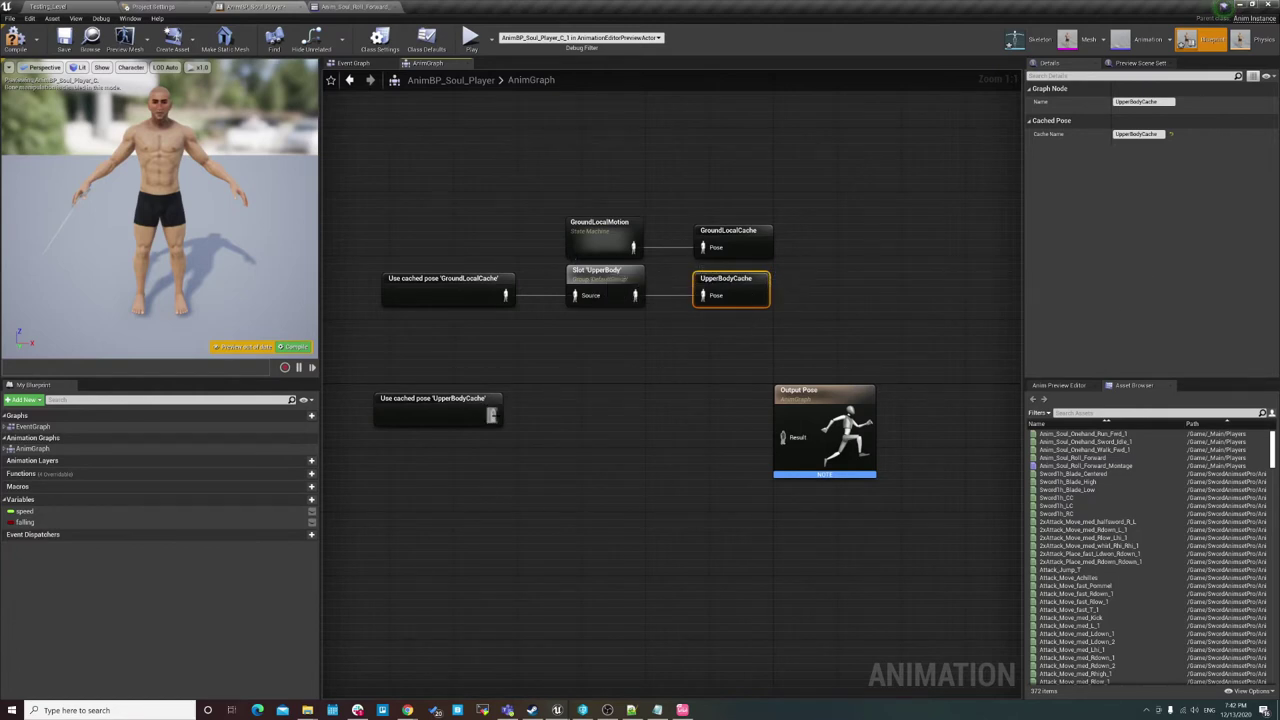
left_click_drag(491, 415, 550, 417)
key("Escape")
left_click_drag(805, 395, 860, 403)
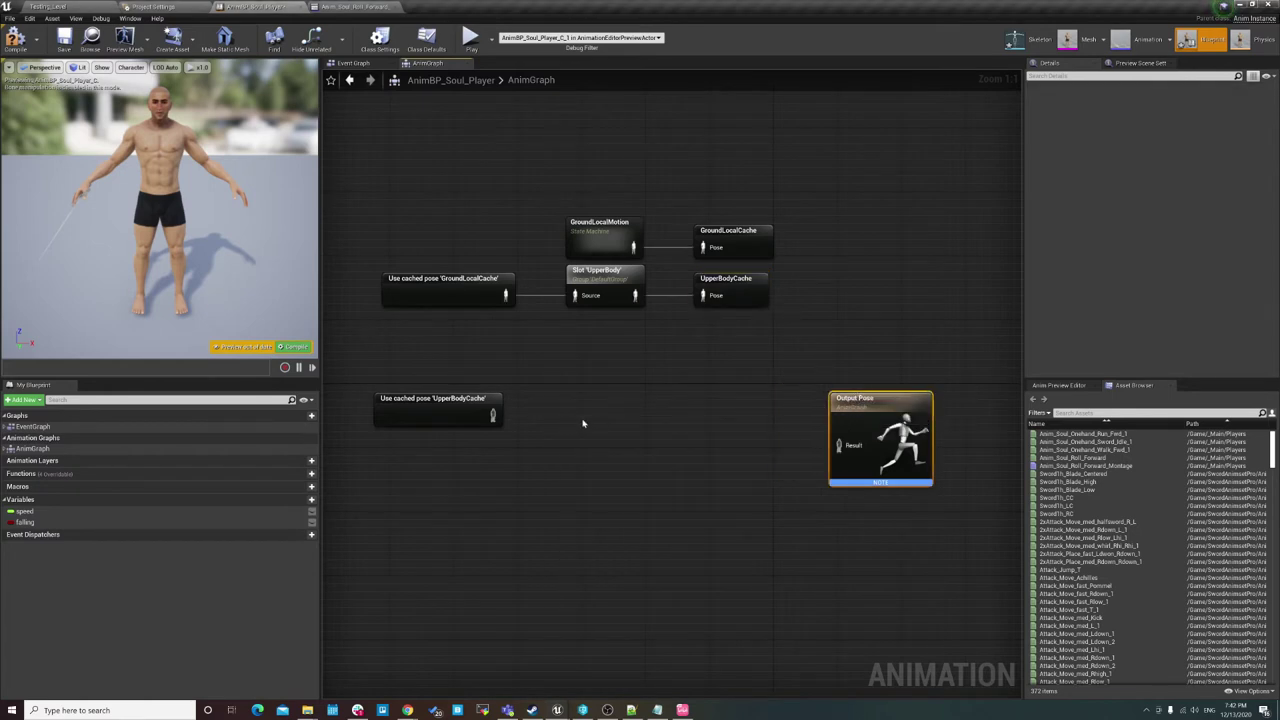
Place a Blend Poses by bool node left of Output Pose, then add a new variable.
right_click(671, 414)
type("blend")
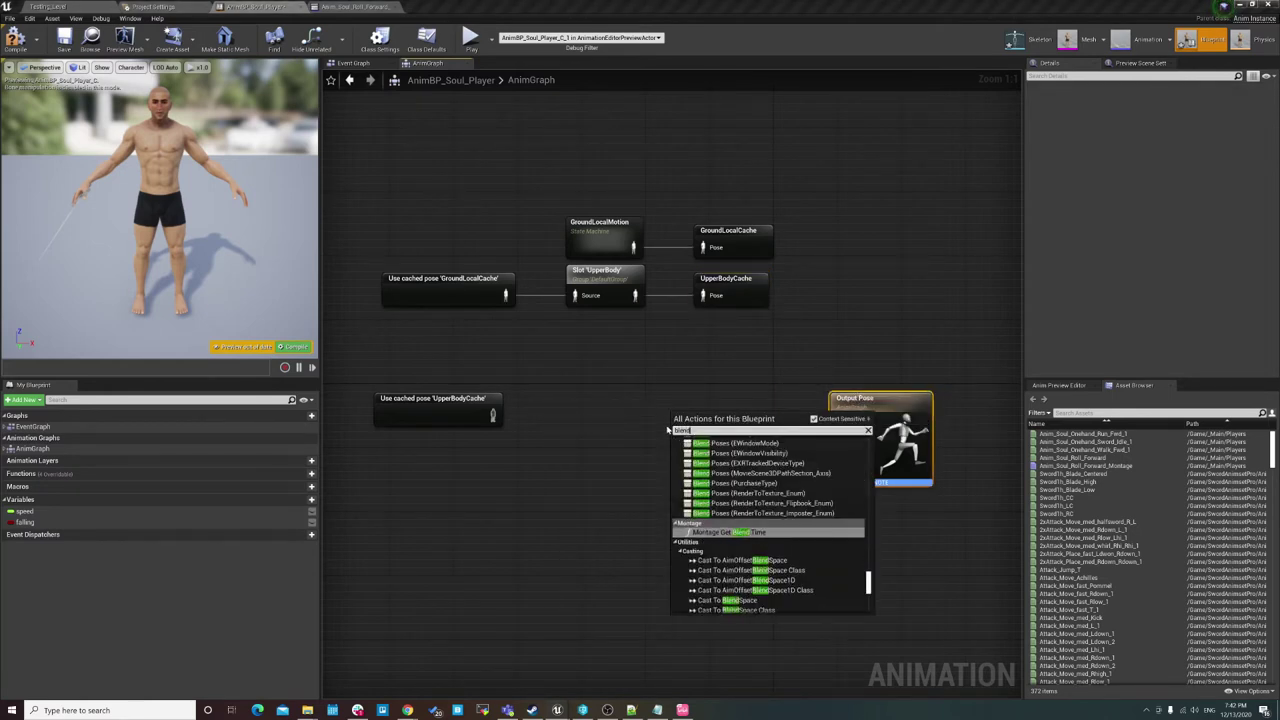
type("pos")
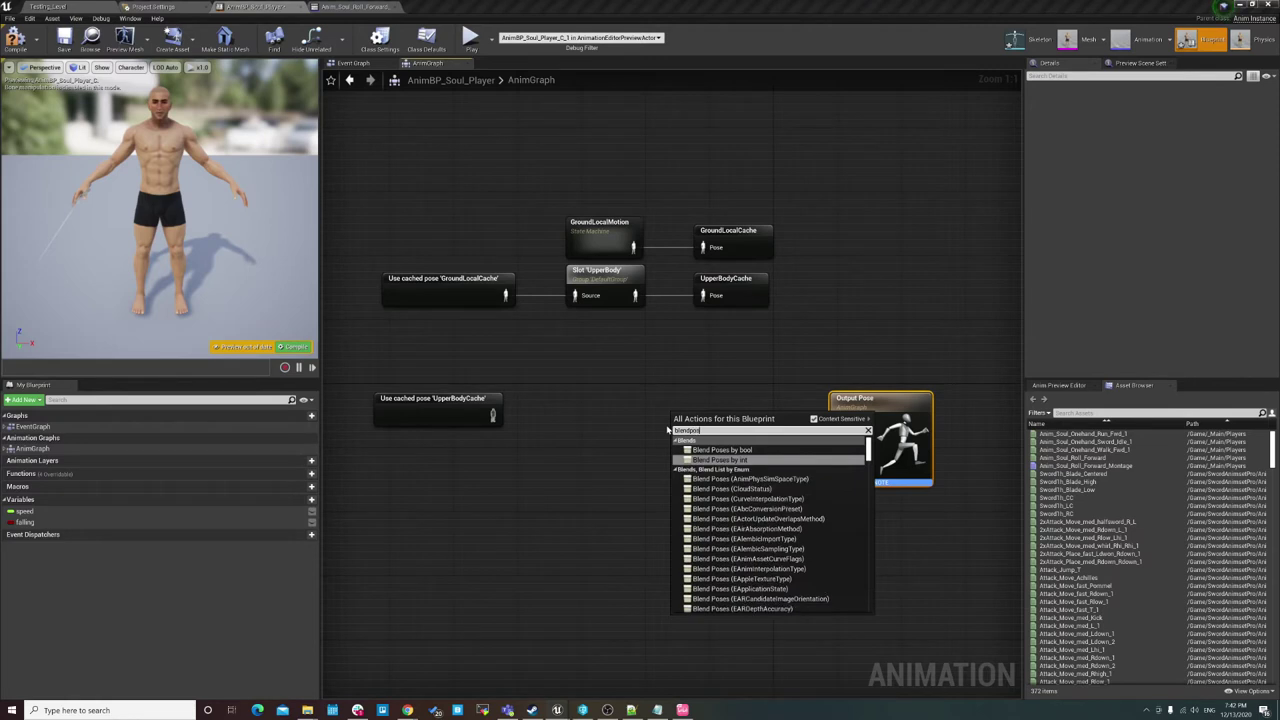
key("Up")
key("Return")
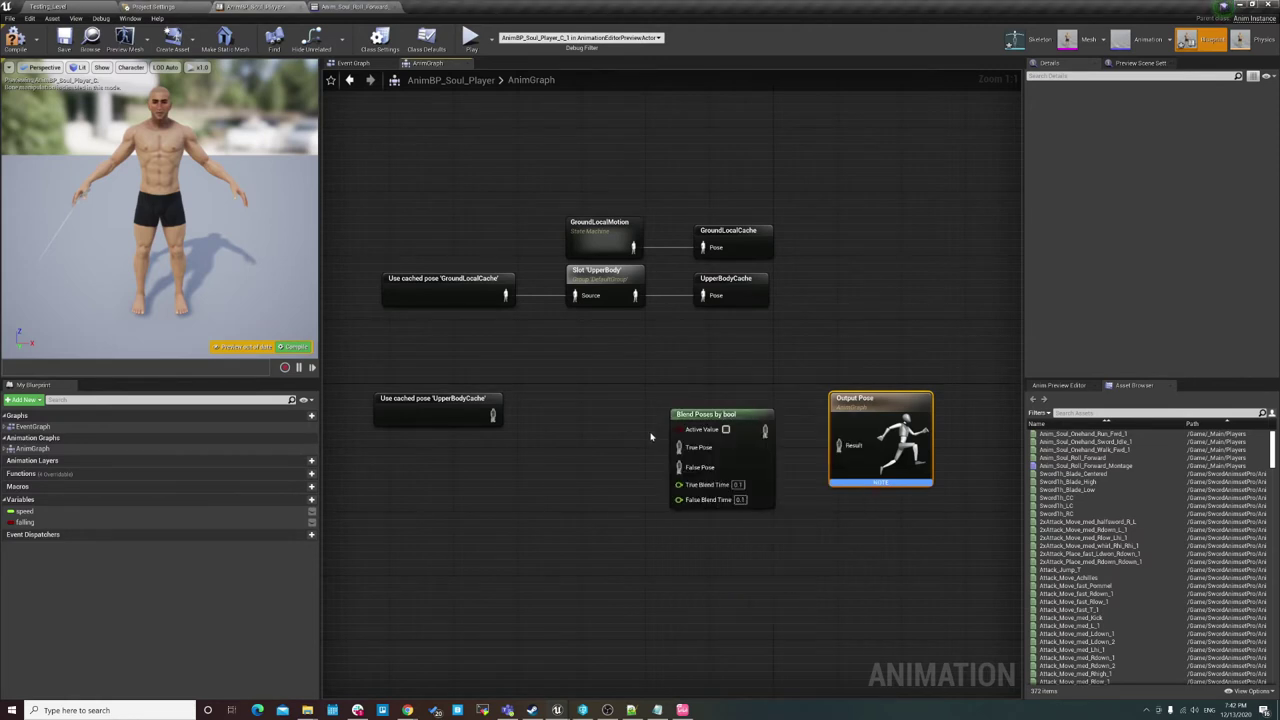
left_click_drag(705, 414, 713, 398)
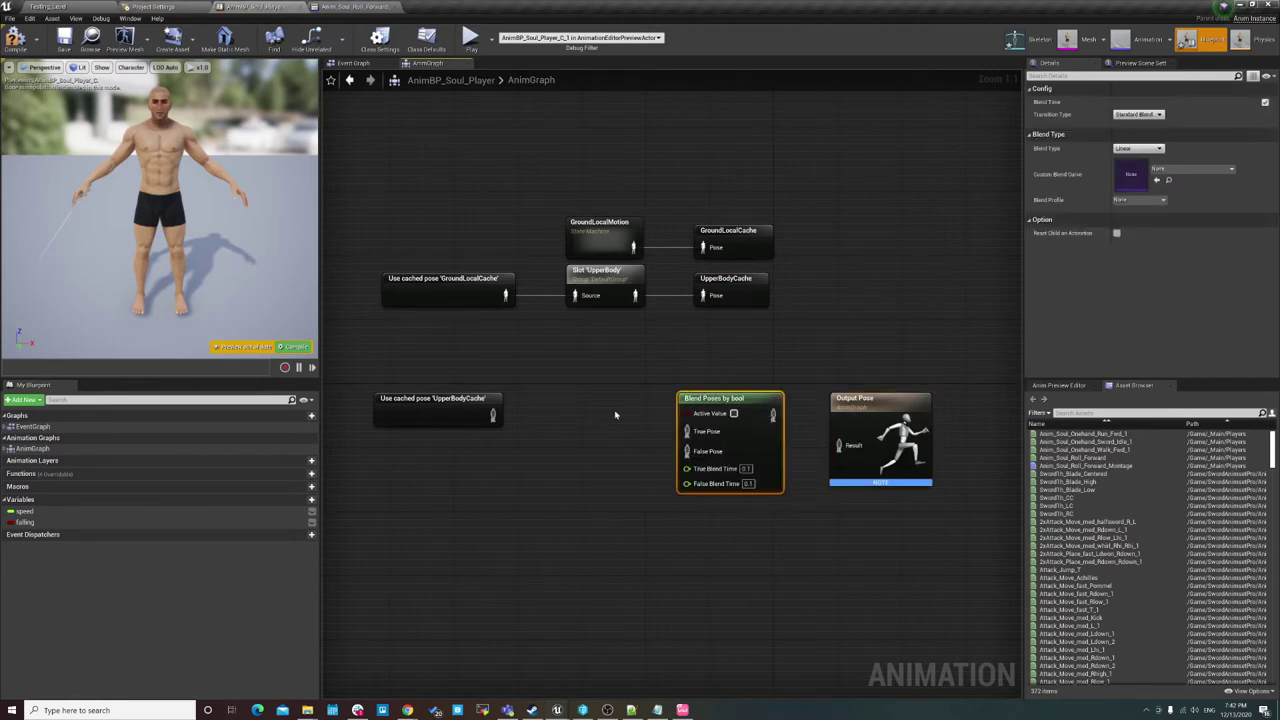
left_click(300, 500)
type("rolling")
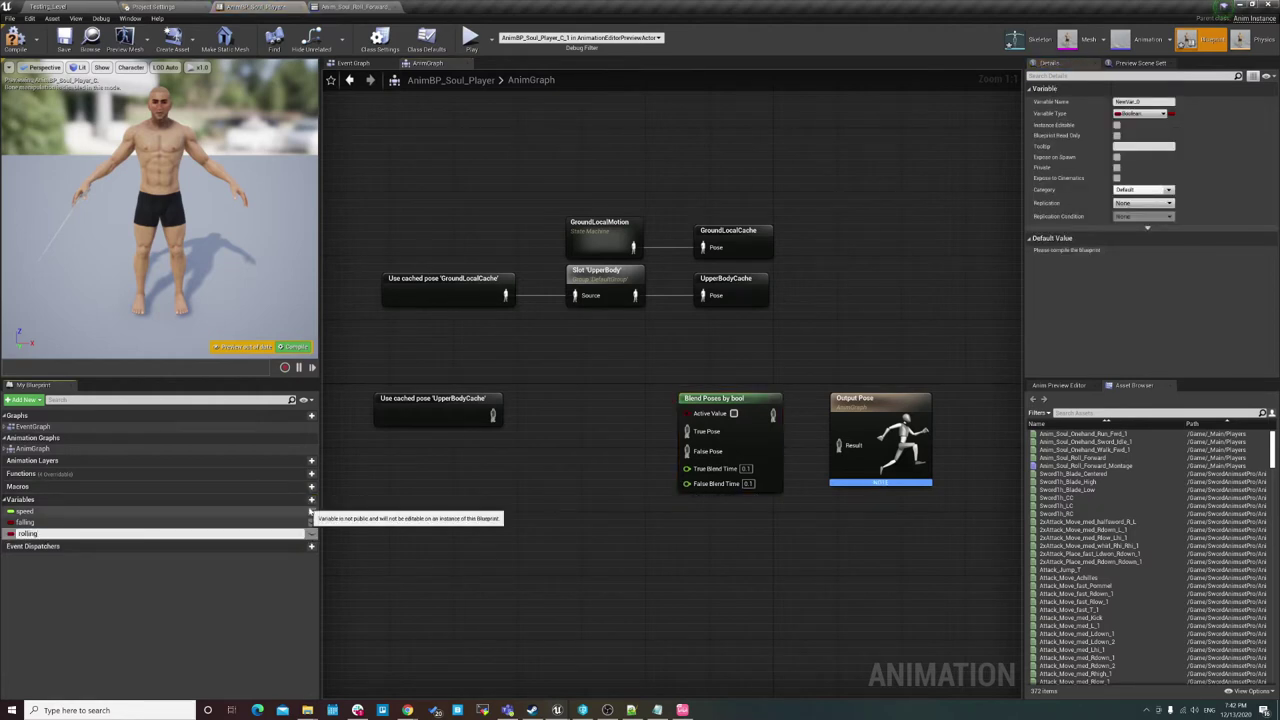
Name the new Boolean variable rolling and wire a rolling getter into the blend's Active Value.
key("Return")
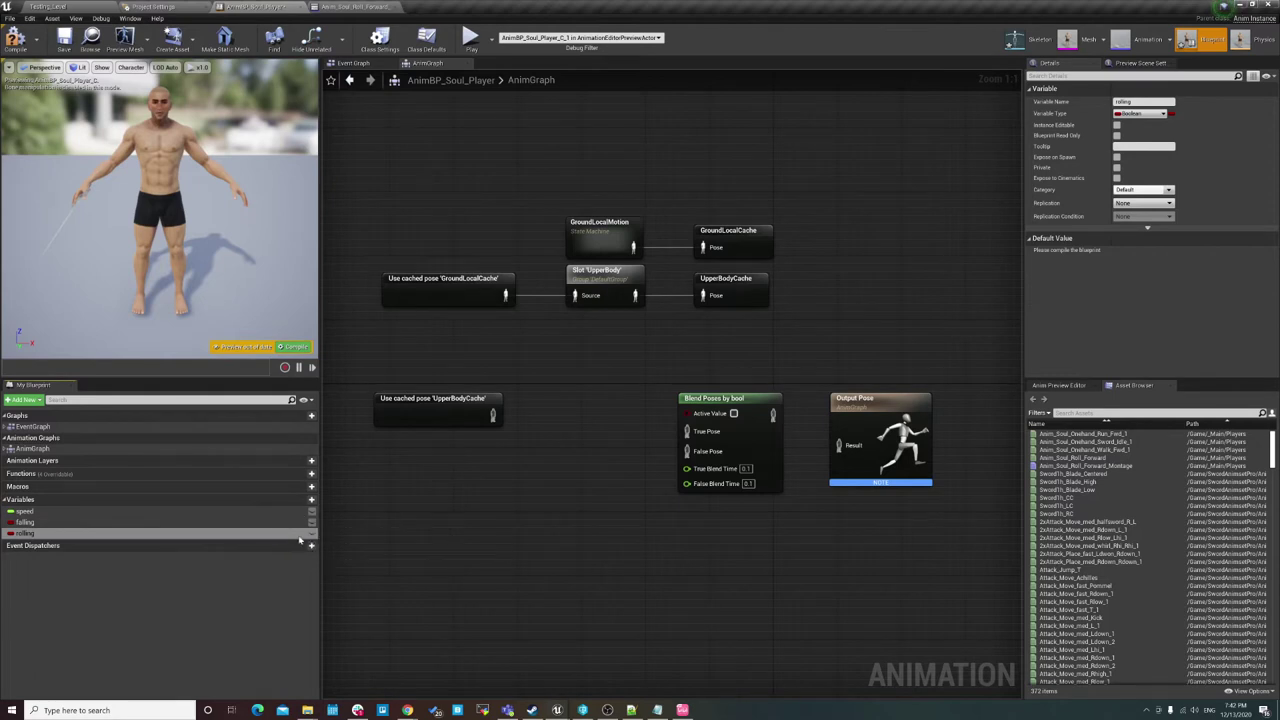
left_click_drag(298, 538, 680, 387)
left_click_drag(608, 342, 610, 345)
left_click(652, 368)
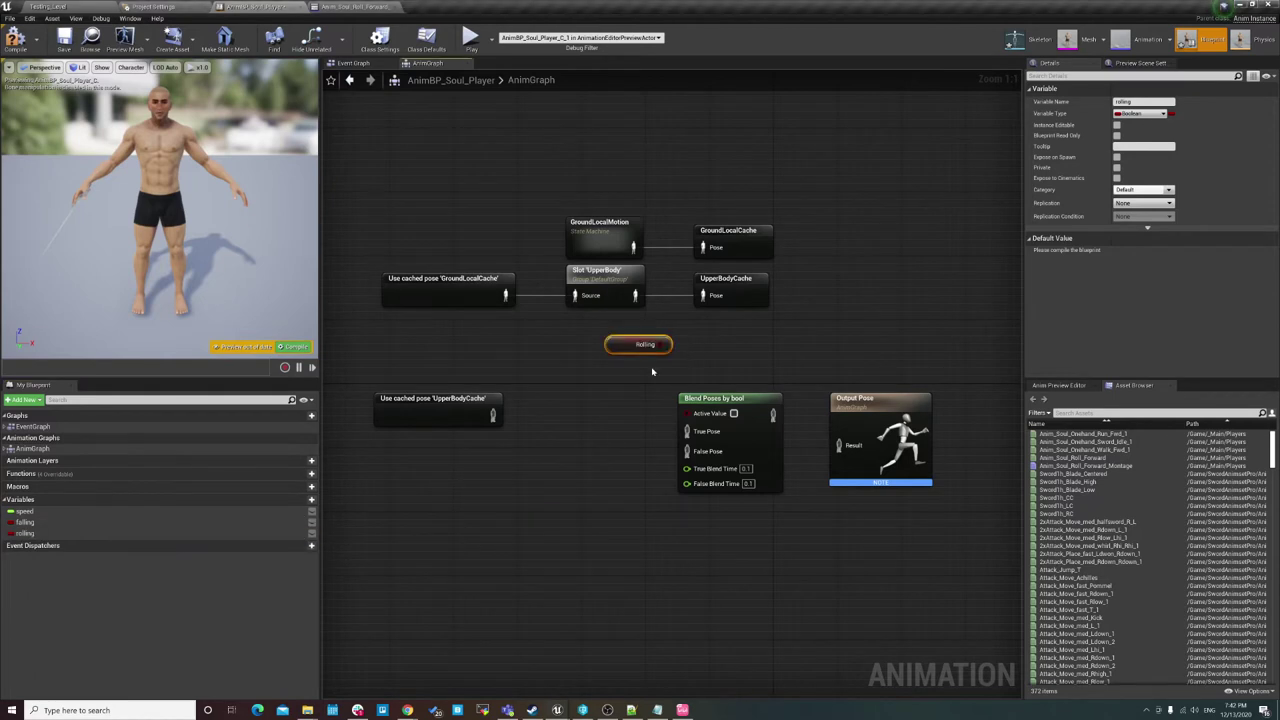
left_click_drag(727, 399, 765, 399)
mouse_move(655, 349)
left_mouse_down()
mouse_move(726, 410)
mouse_move(740, 391)
left_mouse_up()
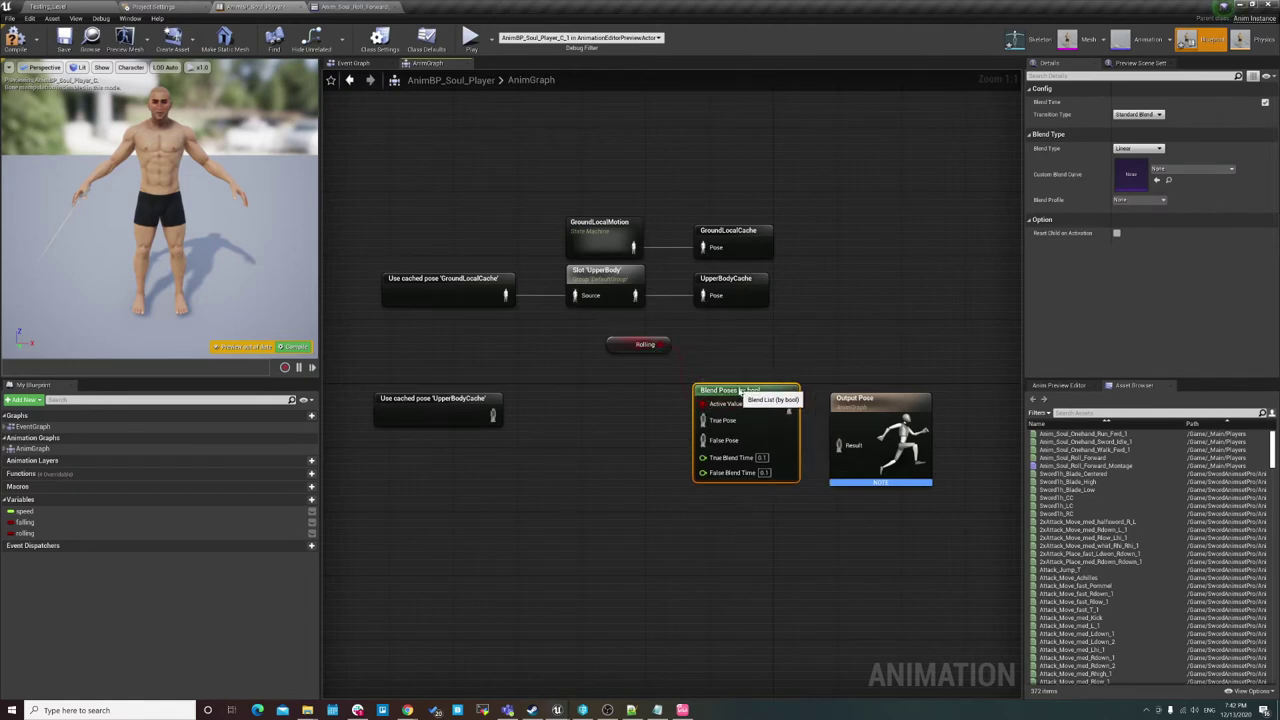
Arrange Output Pose and the UpperBodyCache pose node around the Blend Poses by bool node.
left_click_drag(875, 415, 866, 374)
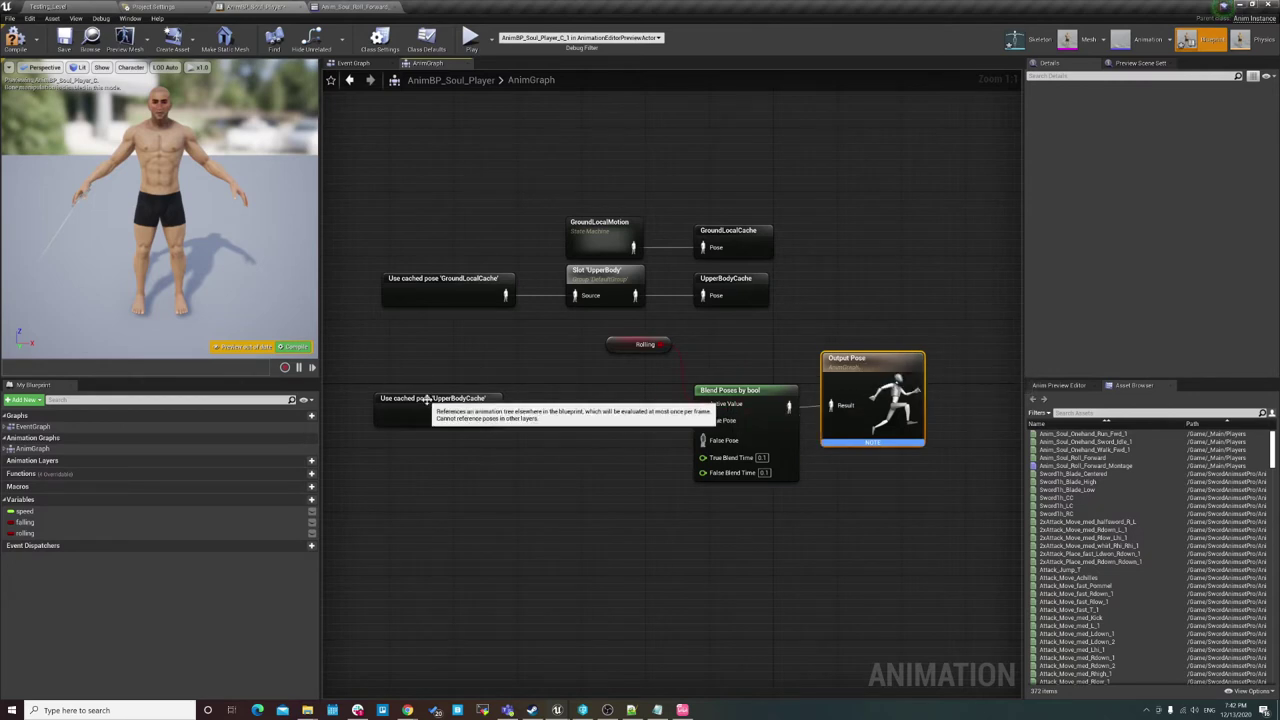
left_click_drag(438, 413, 485, 413)
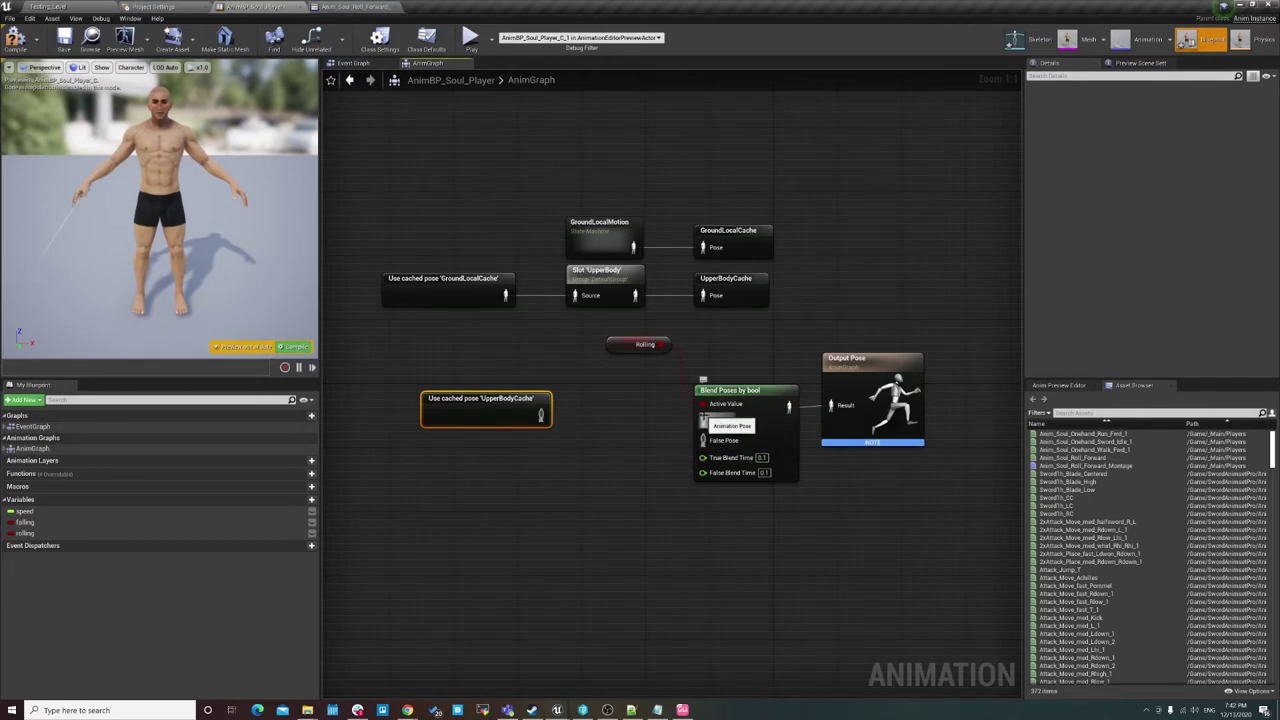
mouse_move(495, 404)
left_mouse_down()
mouse_move(511, 468)
mouse_move(755, 455)
mouse_move(718, 445)
left_mouse_up()
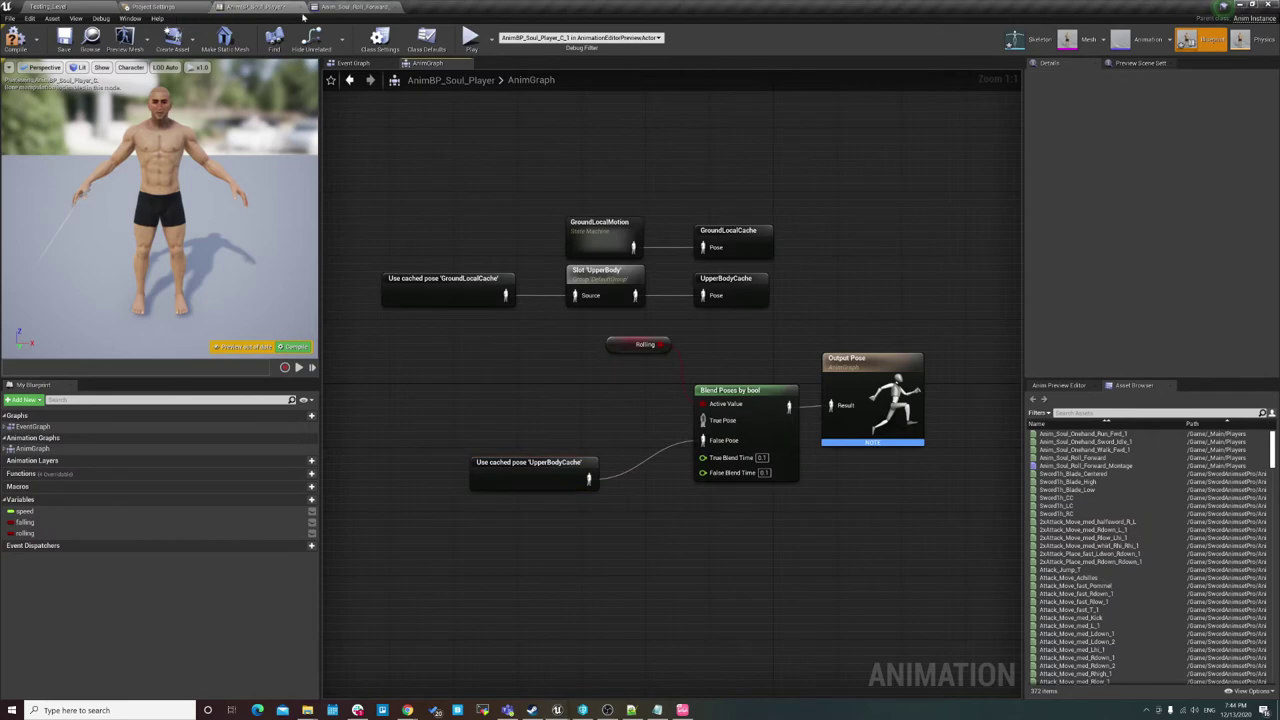
Add a FullBody slot to DefaultGroup in the Anim_Soul_Roll_Forward montage's Slot Manager.
left_click(93, 7)
double_click(521, 465)
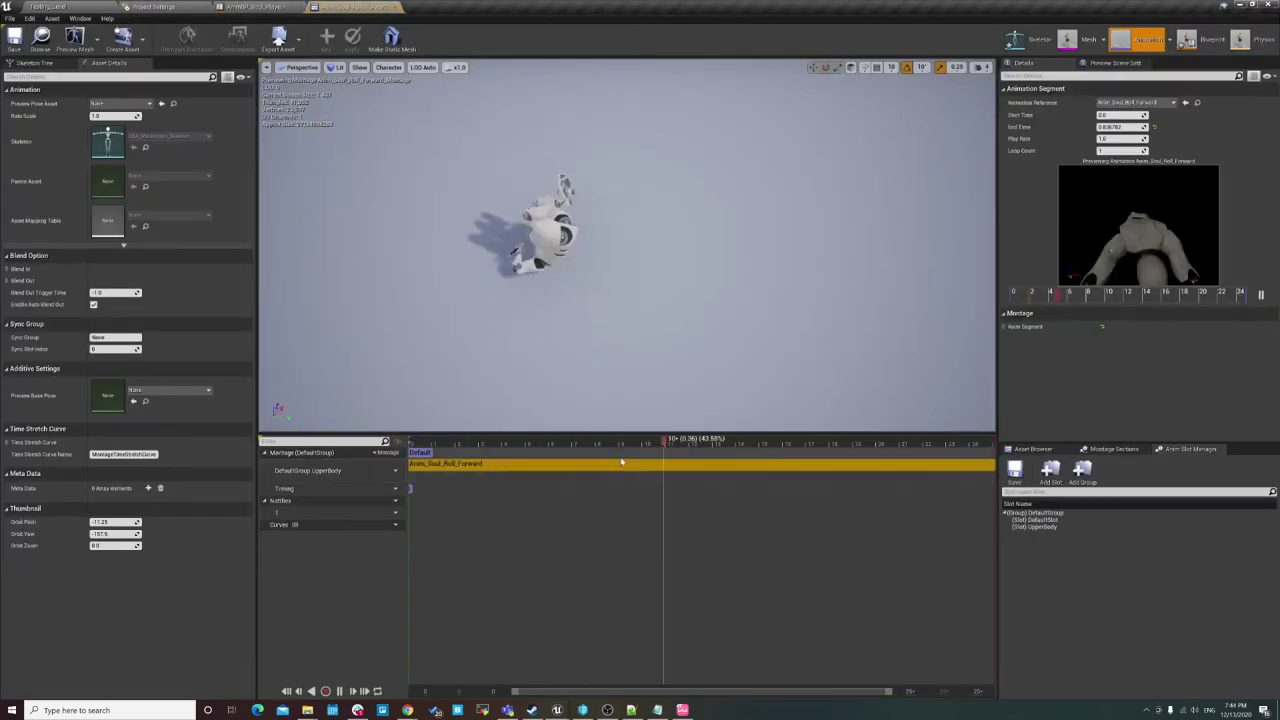
left_click(395, 453)
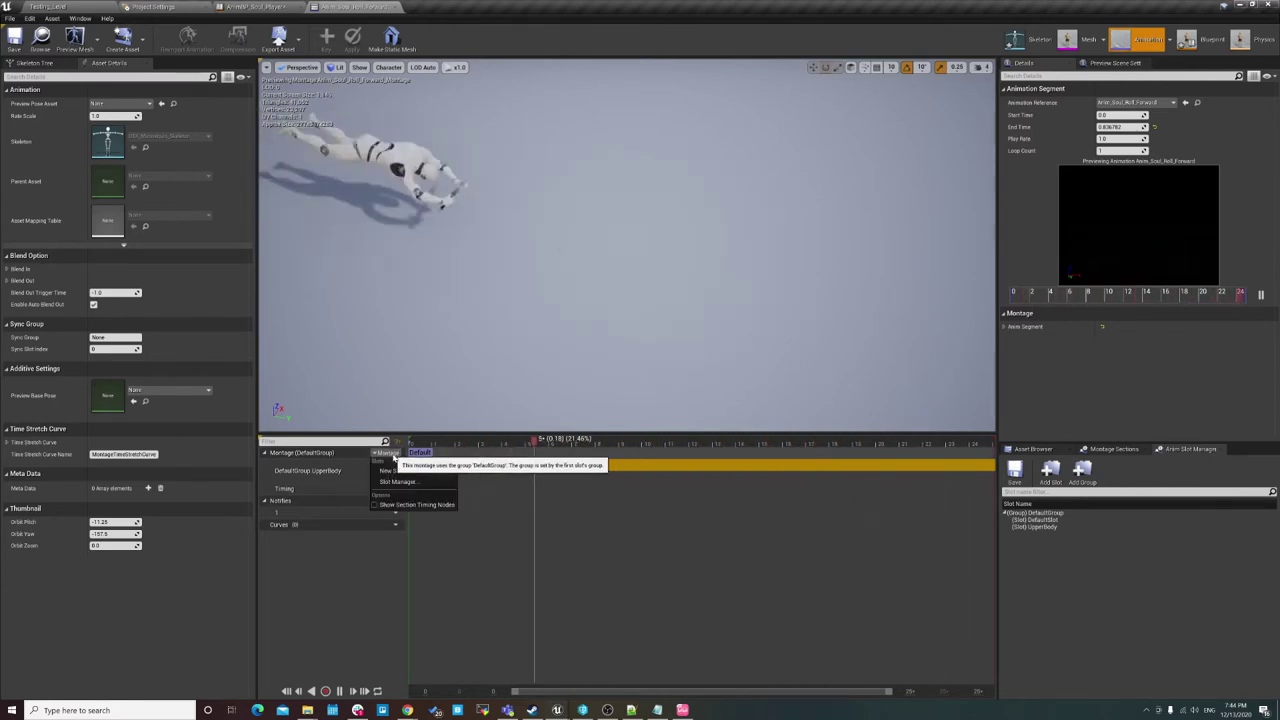
left_click(400, 482)
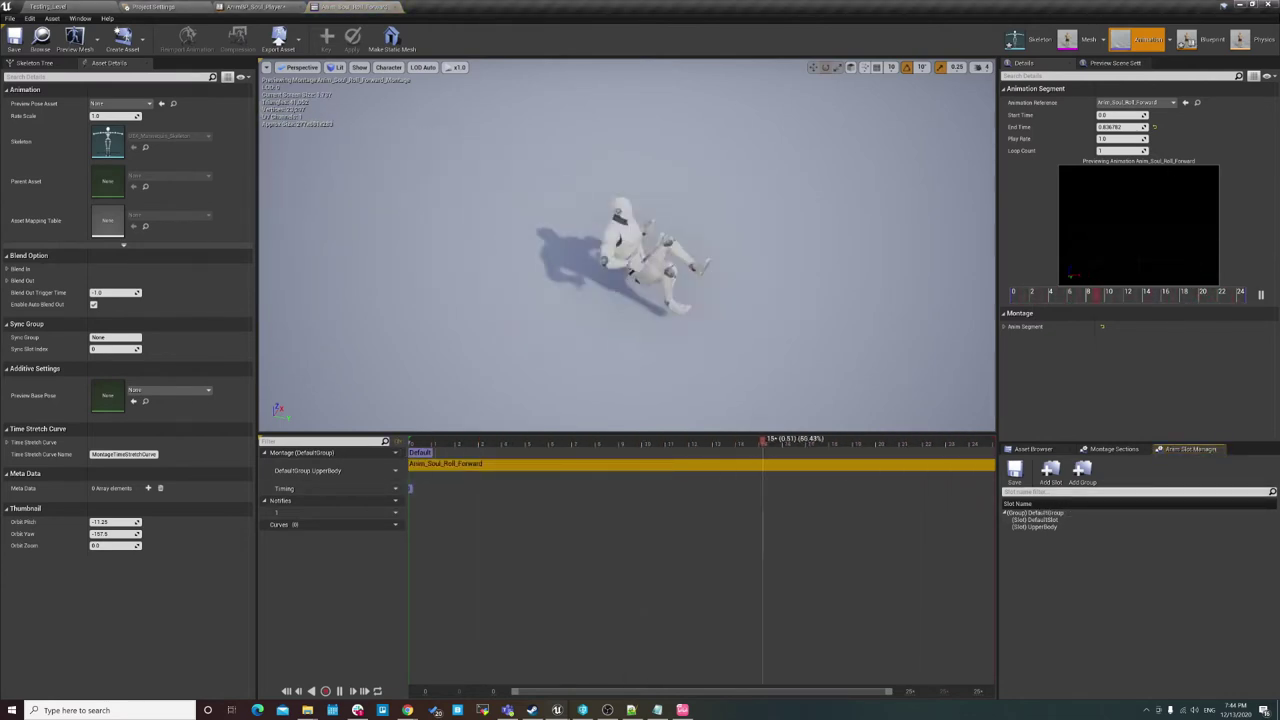
left_click(1050, 470)
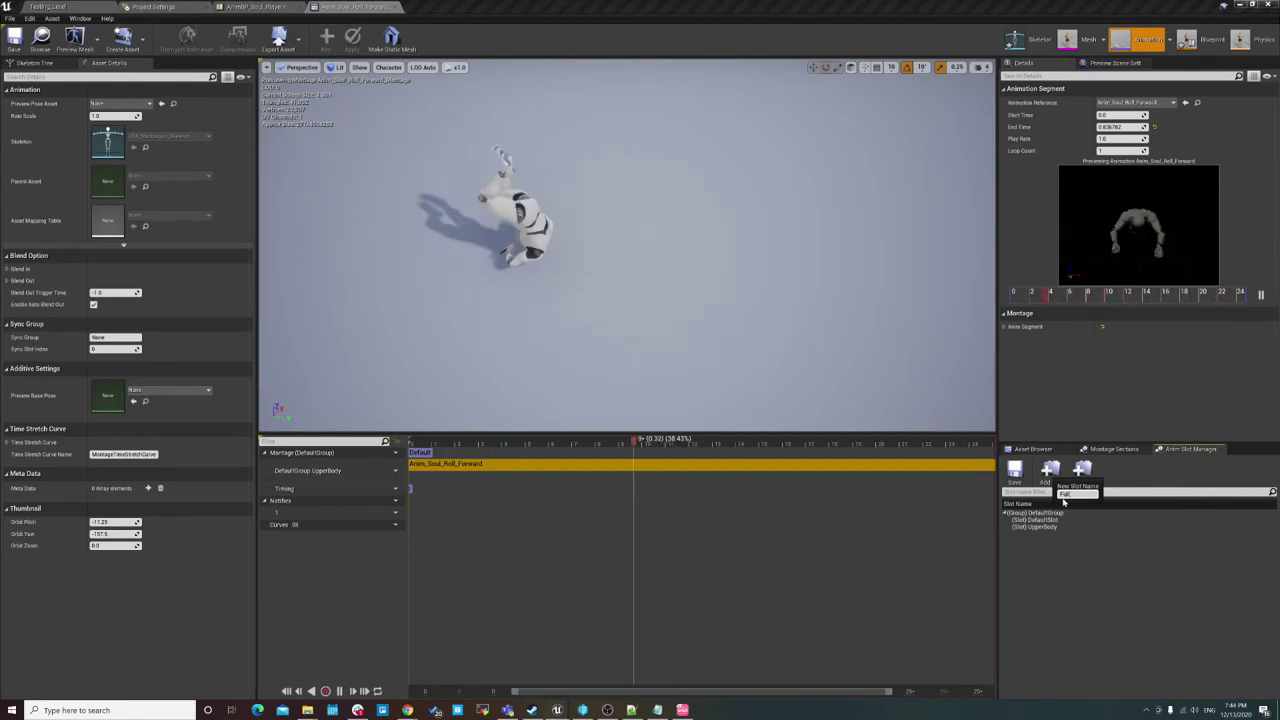
type("FullBody")
key("Return")
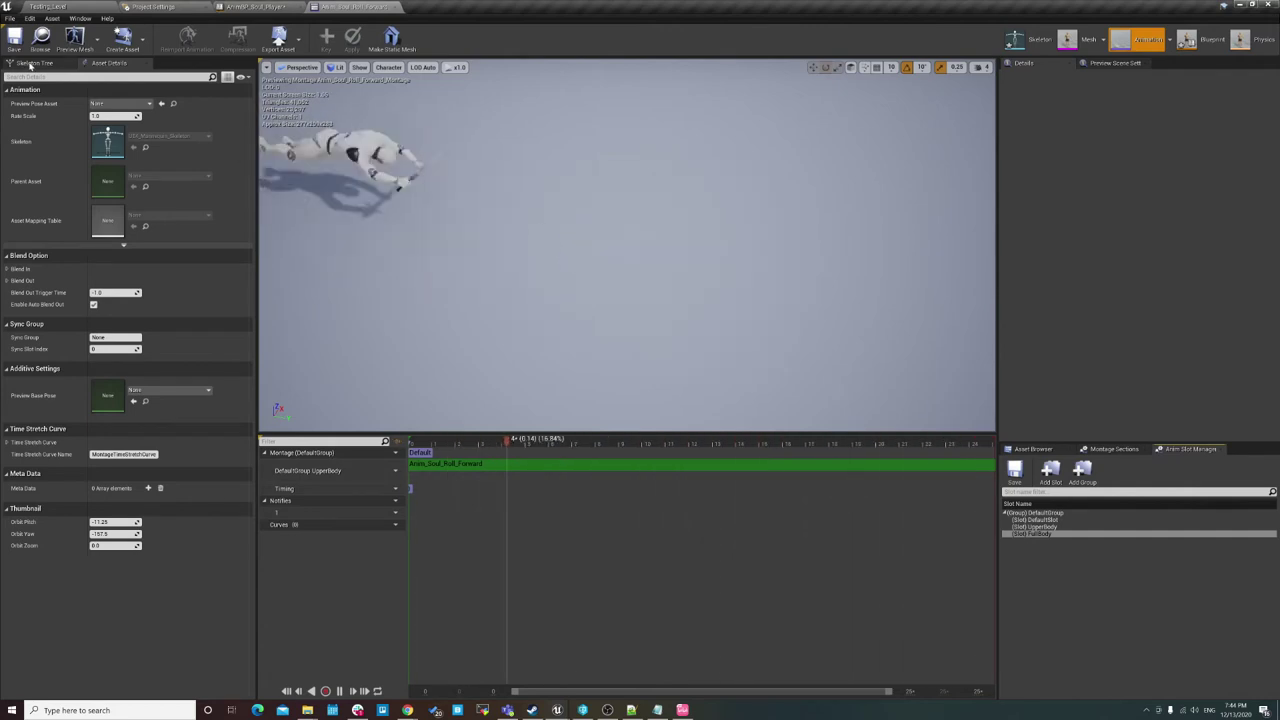
left_click(258, 7)
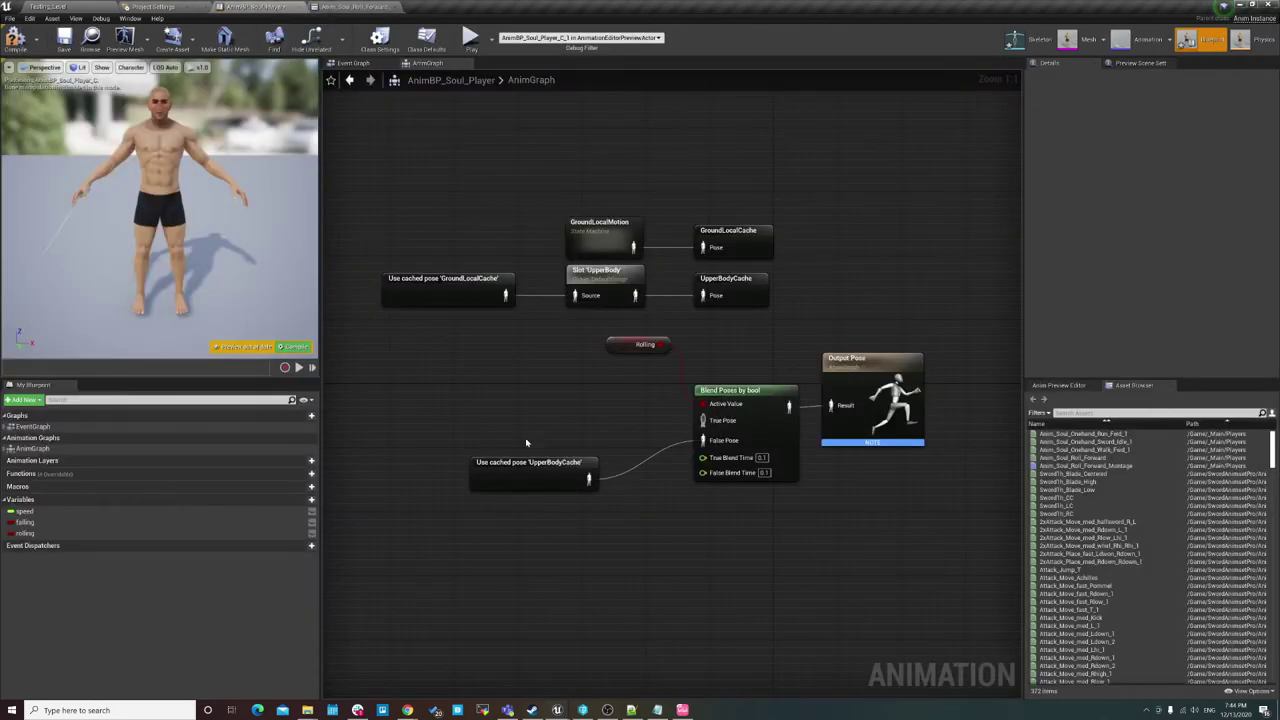
Duplicate the UpperBodyCache pose and add a Slot node set to FullBody.
left_click(478, 454)
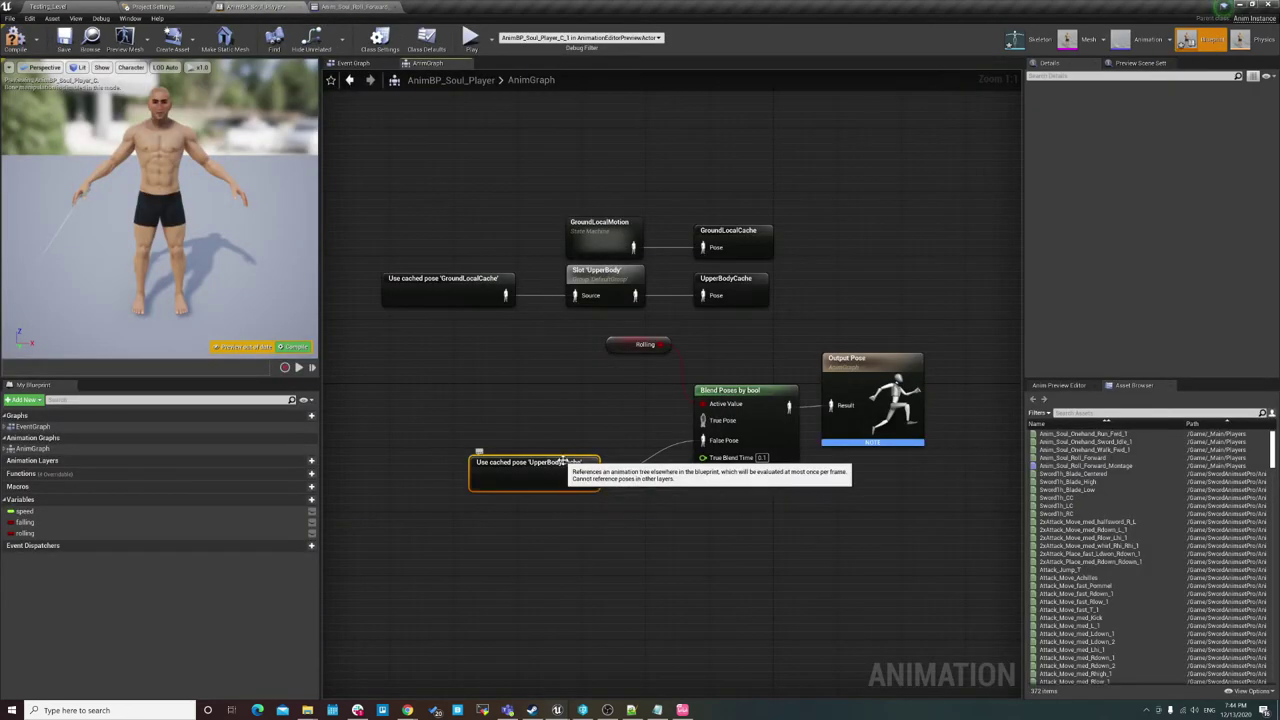
key("ctrl+c")
key("ctrl+v")
mouse_move(667, 456)
left_mouse_down()
mouse_move(466, 404)
mouse_move(535, 396)
left_mouse_up()
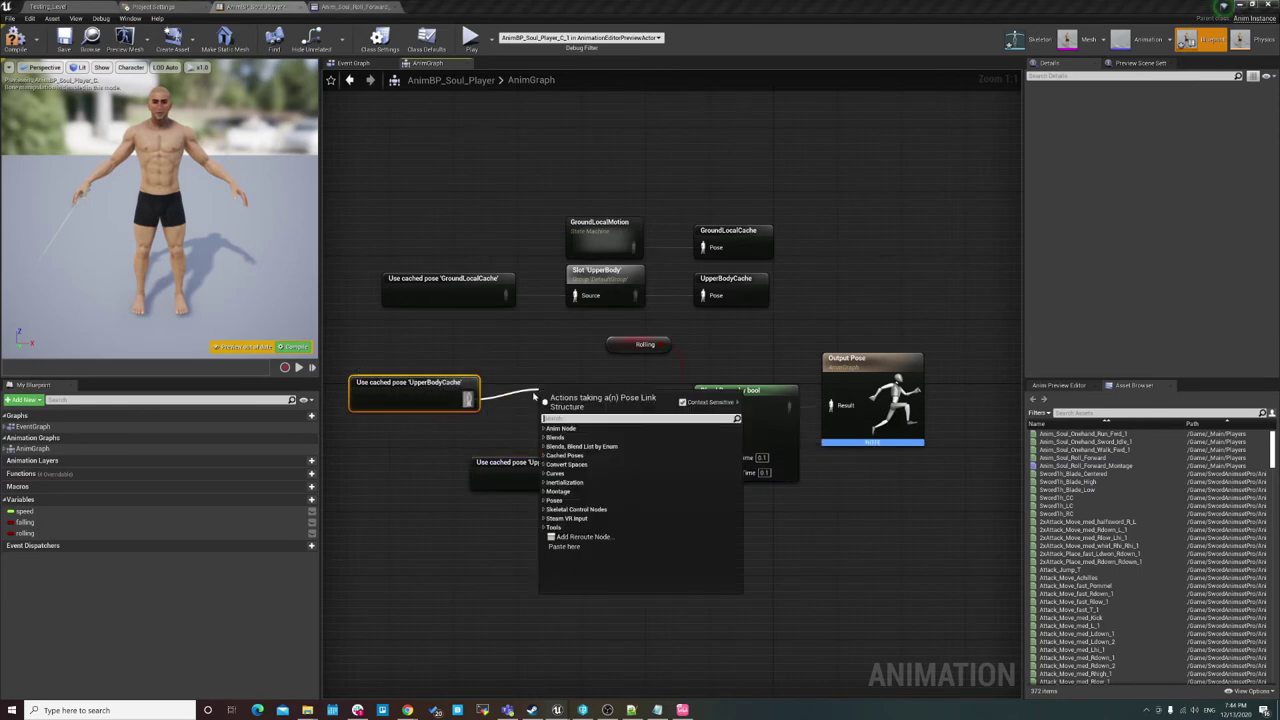
type("slot")
key("Return")
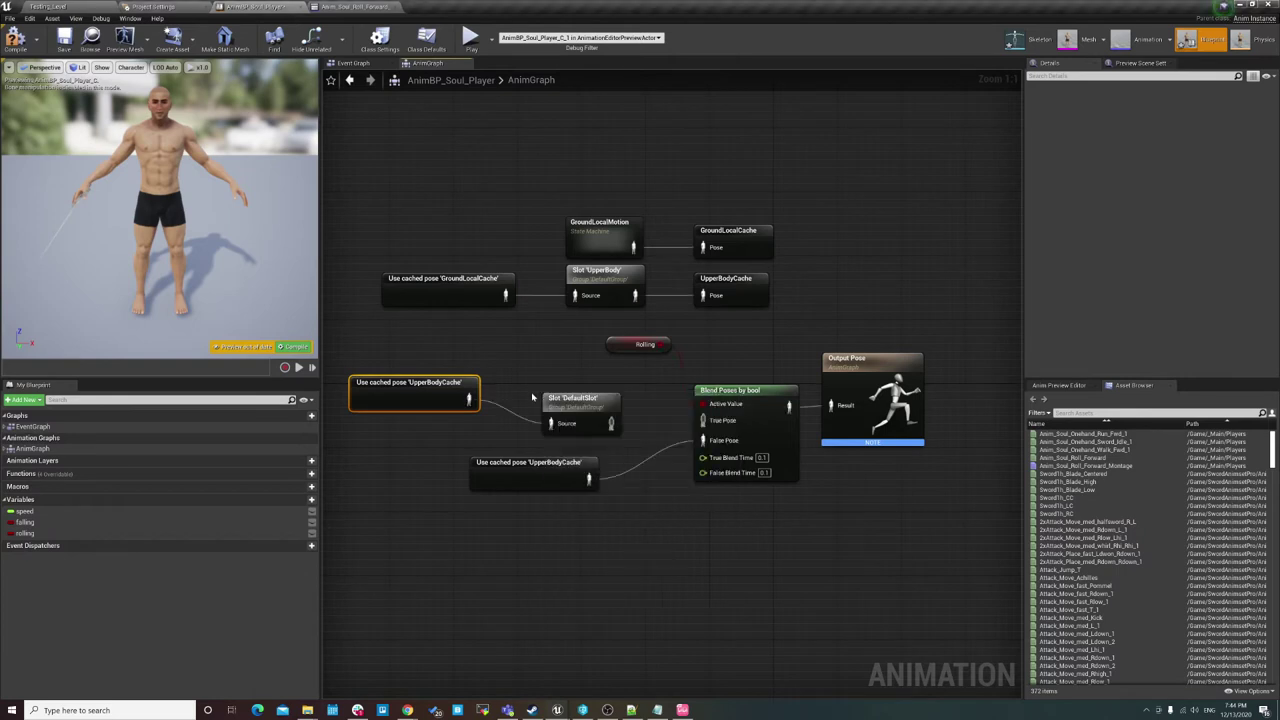
left_click_drag(557, 392, 516, 385)
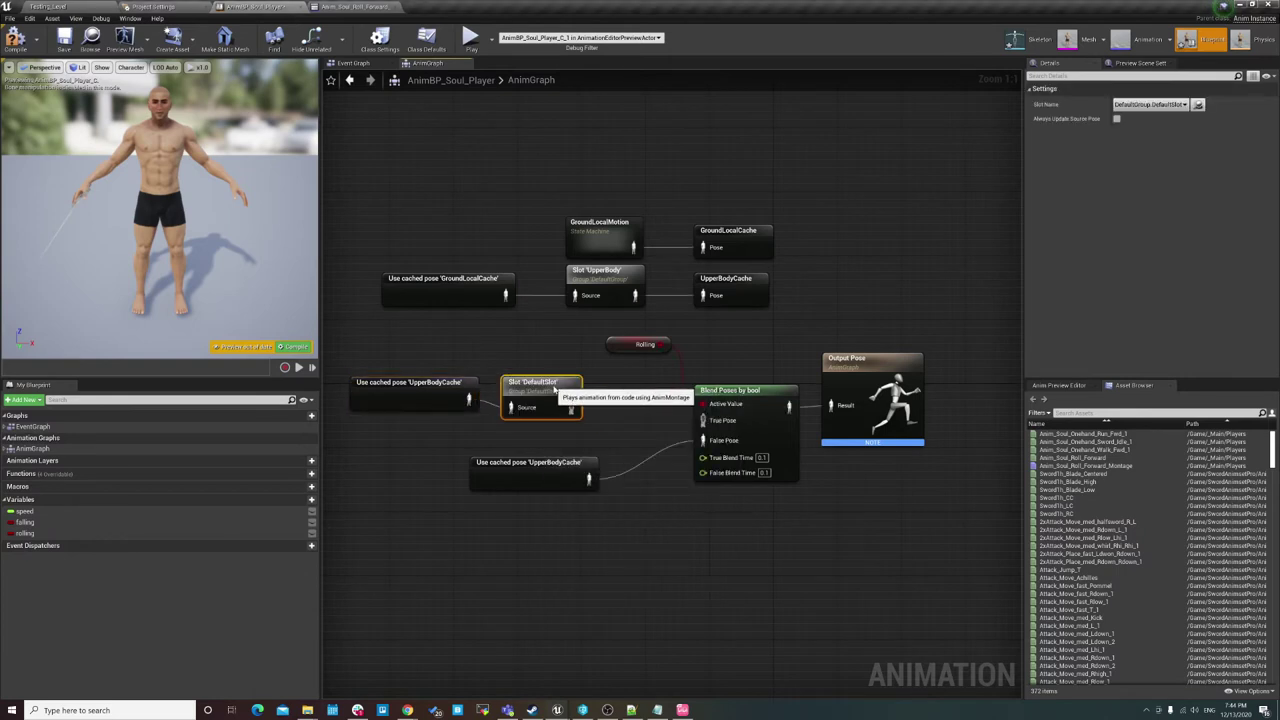
left_click(1145, 104)
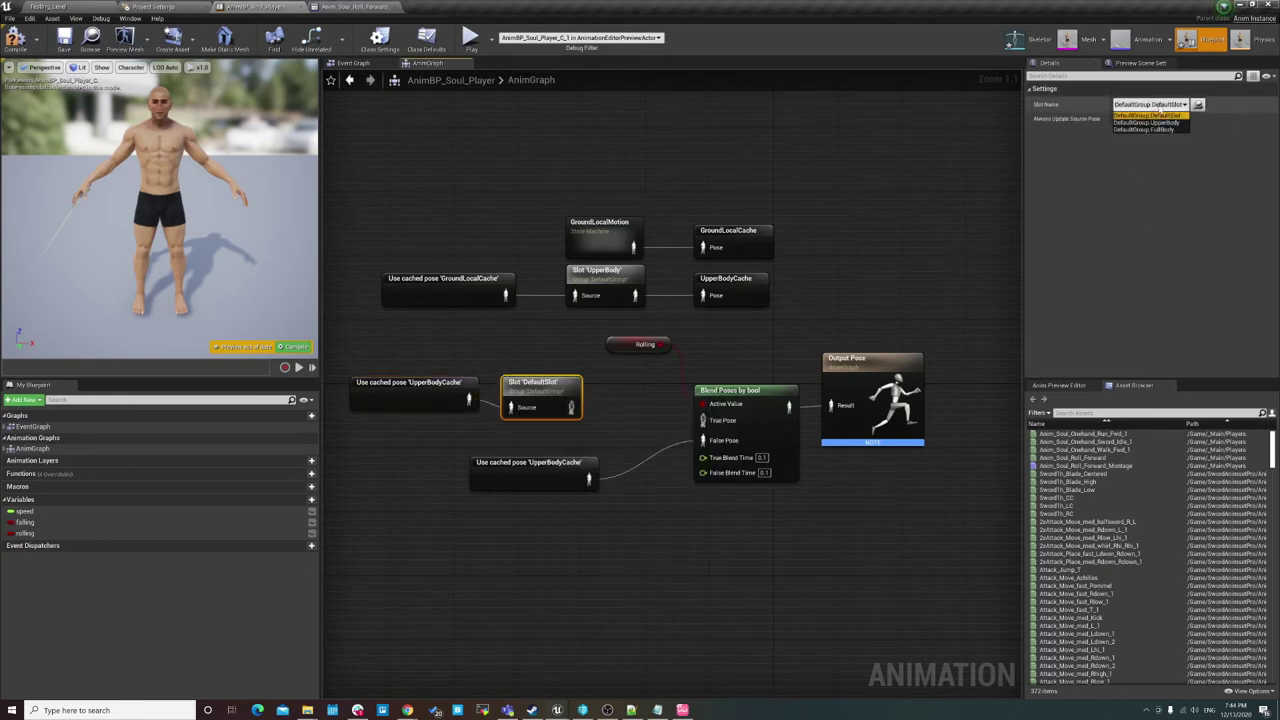
left_click(1145, 129)
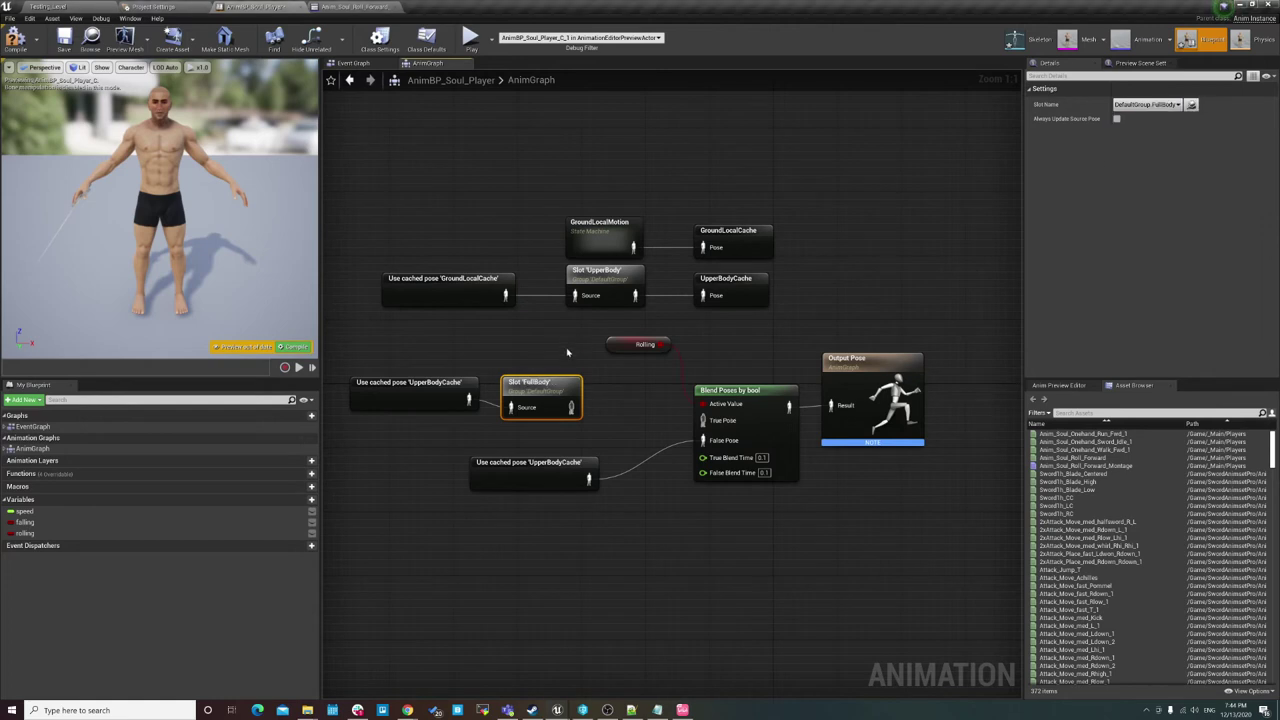
Wire the cached pose through Slot 'FullBody' into the blend's True Pose.
left_click_drag(452, 385, 443, 401)
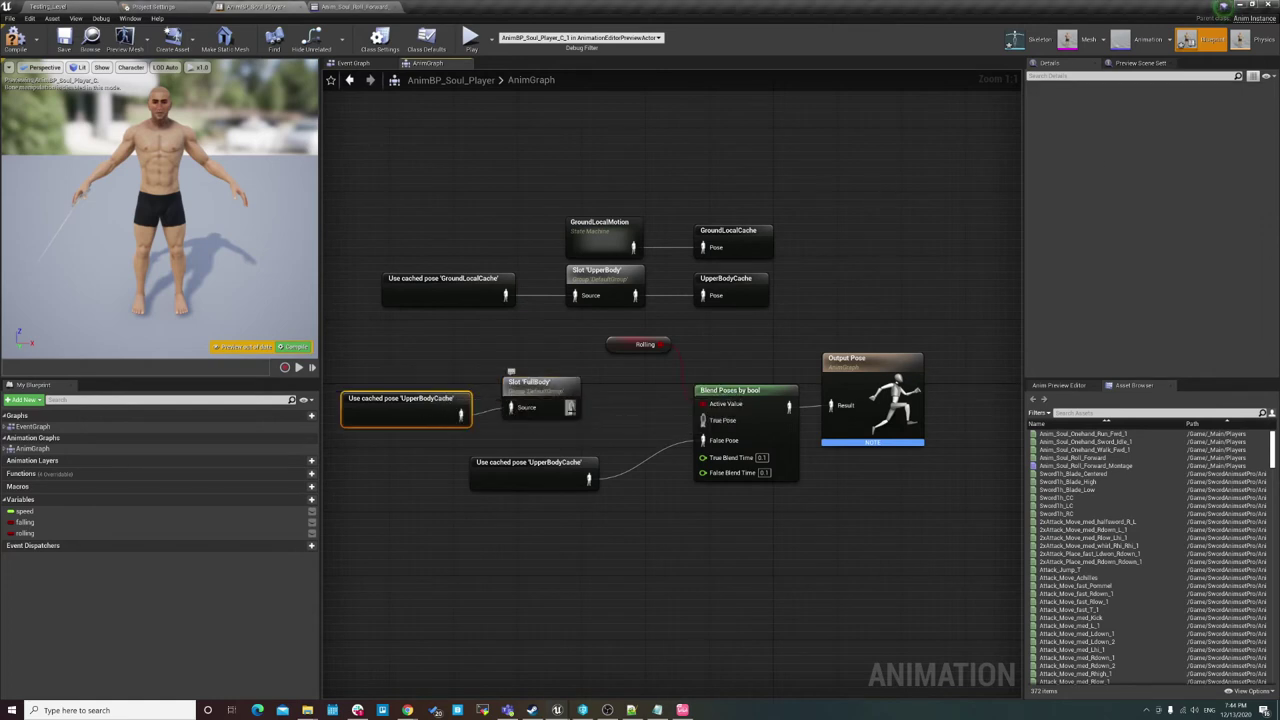
mouse_move(569, 408)
left_mouse_down()
mouse_move(527, 392)
mouse_move(703, 420)
left_mouse_up()
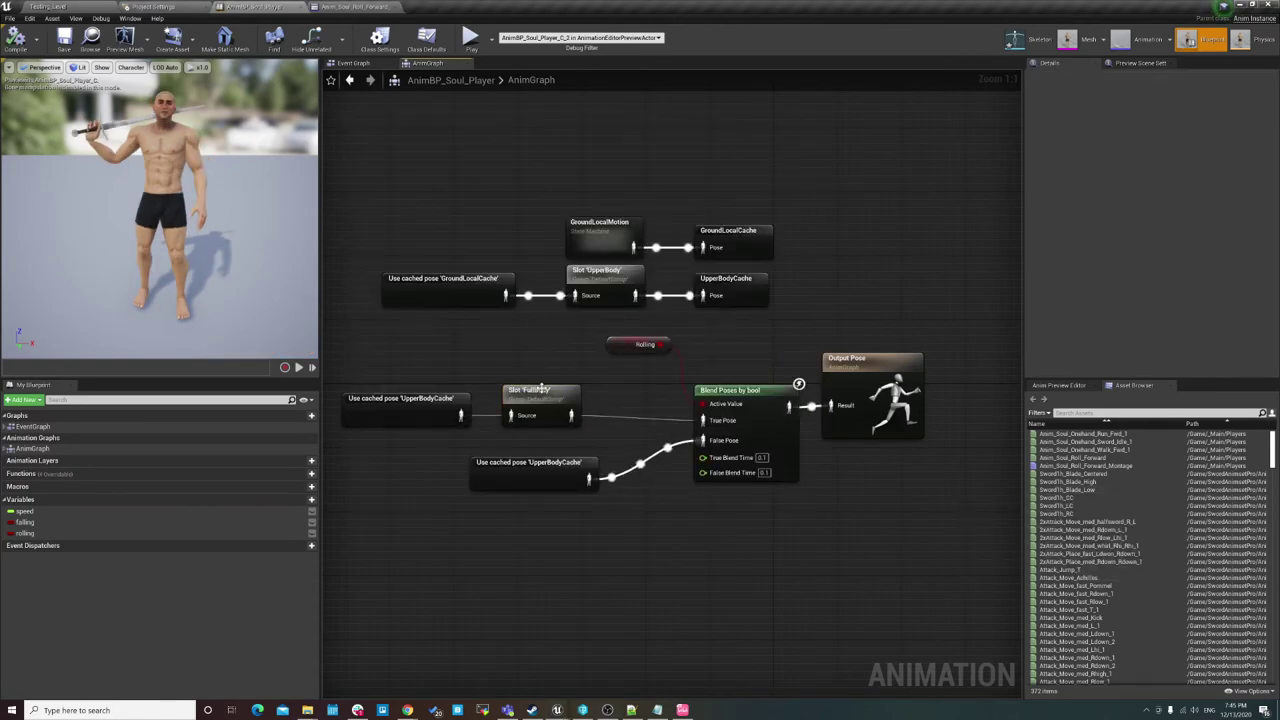
left_click(542, 394)
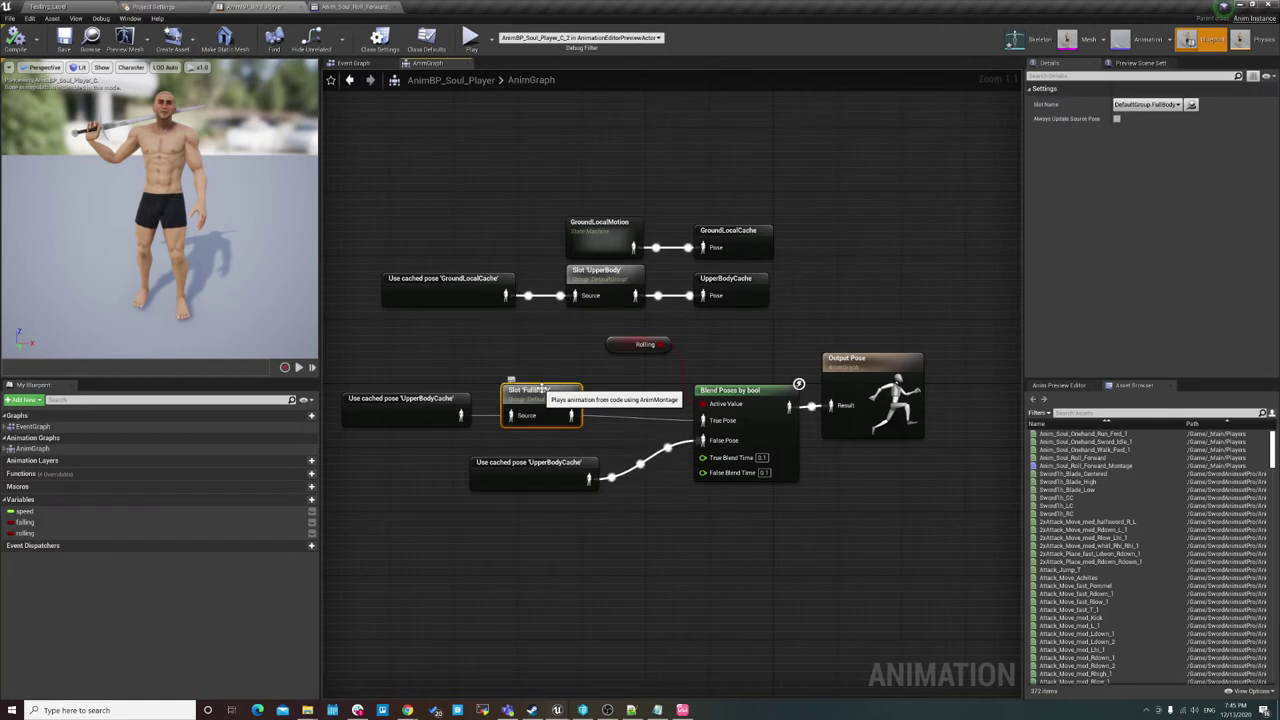
left_click(643, 430)
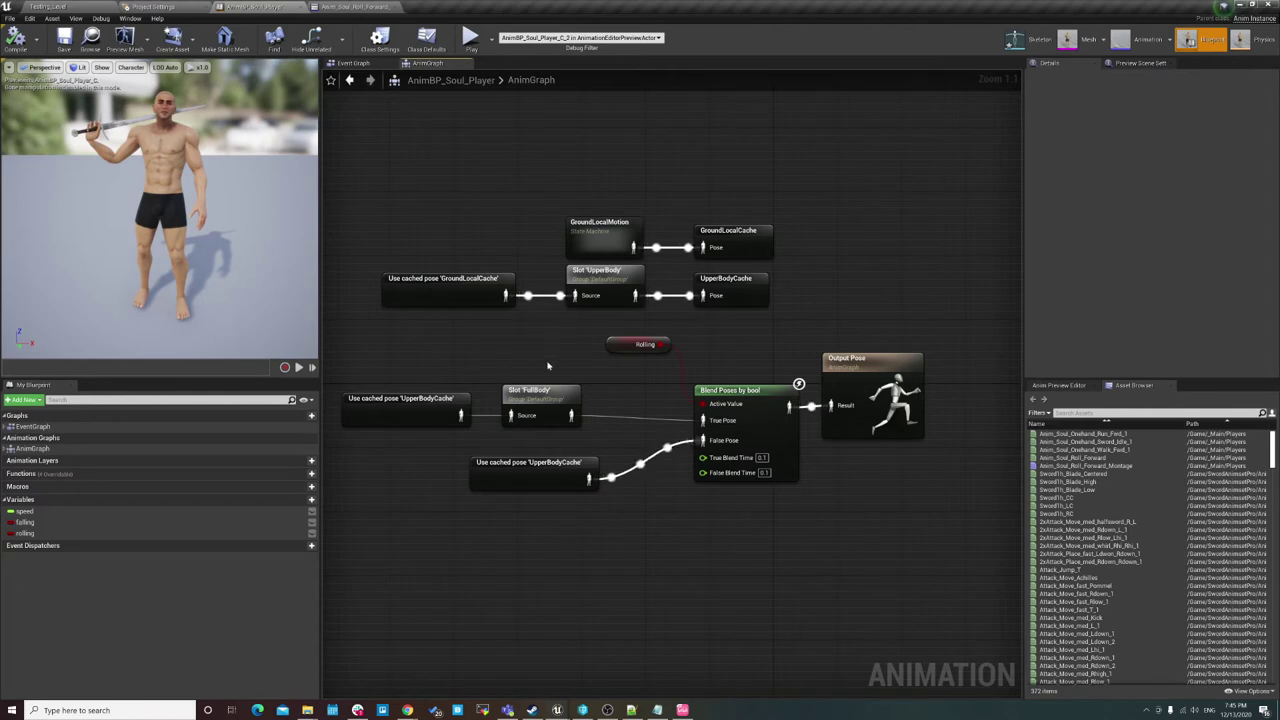
left_click(352, 6)
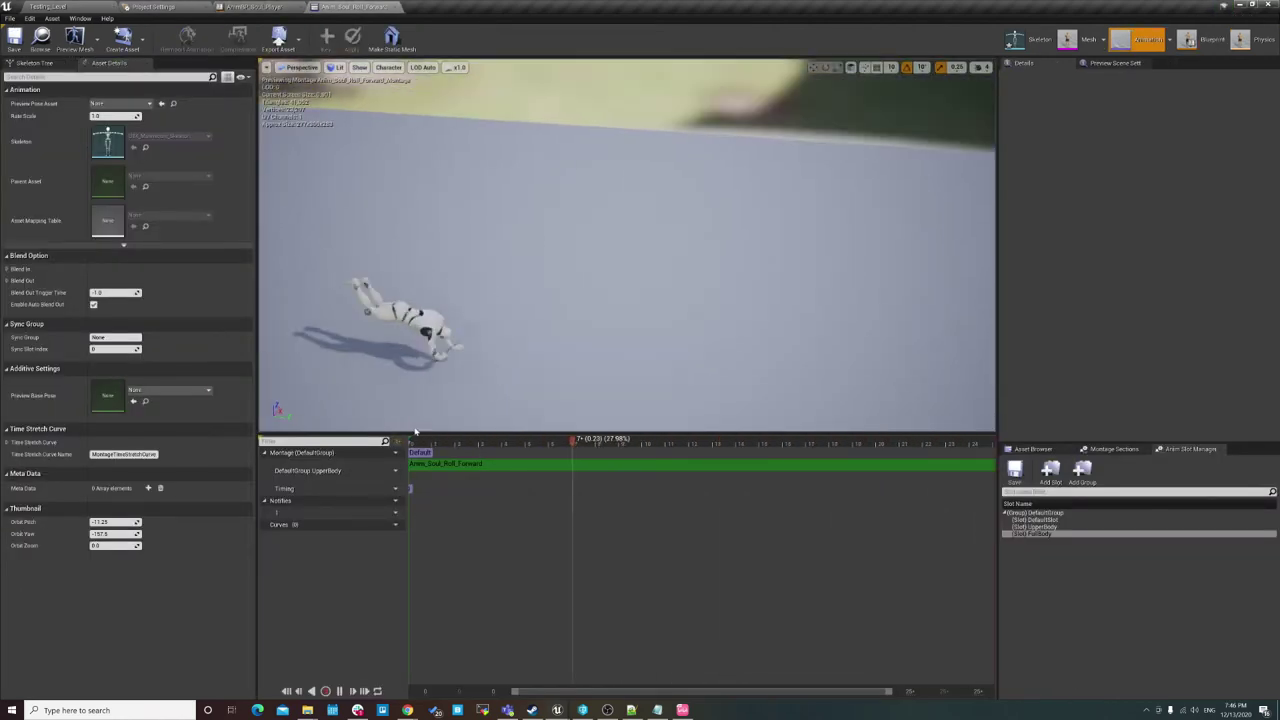
Assign the roll-forward montage track to the DefaultGroup.FullBody slot.
left_click(394, 470)
mouse_move(406, 490)
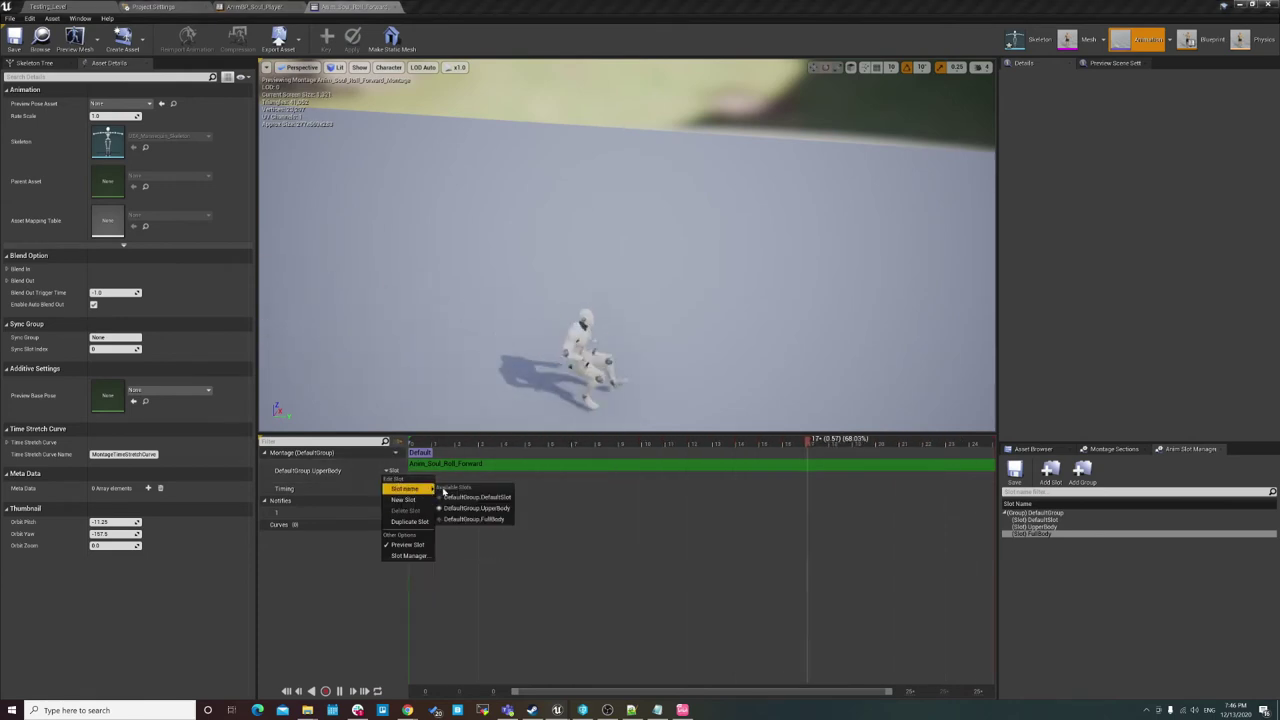
left_click(472, 519)
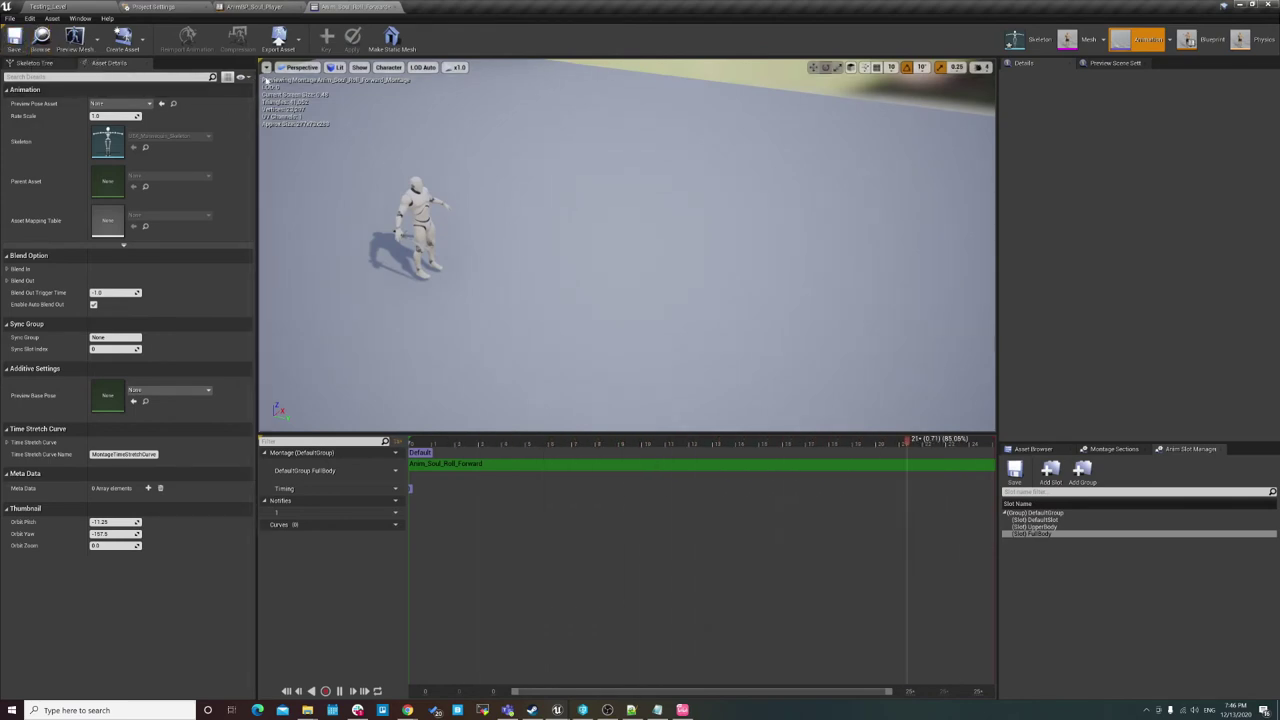
left_click(45, 6)
Save the AnimBP_Soul_Player animation blueprint.
left_click(692, 641)
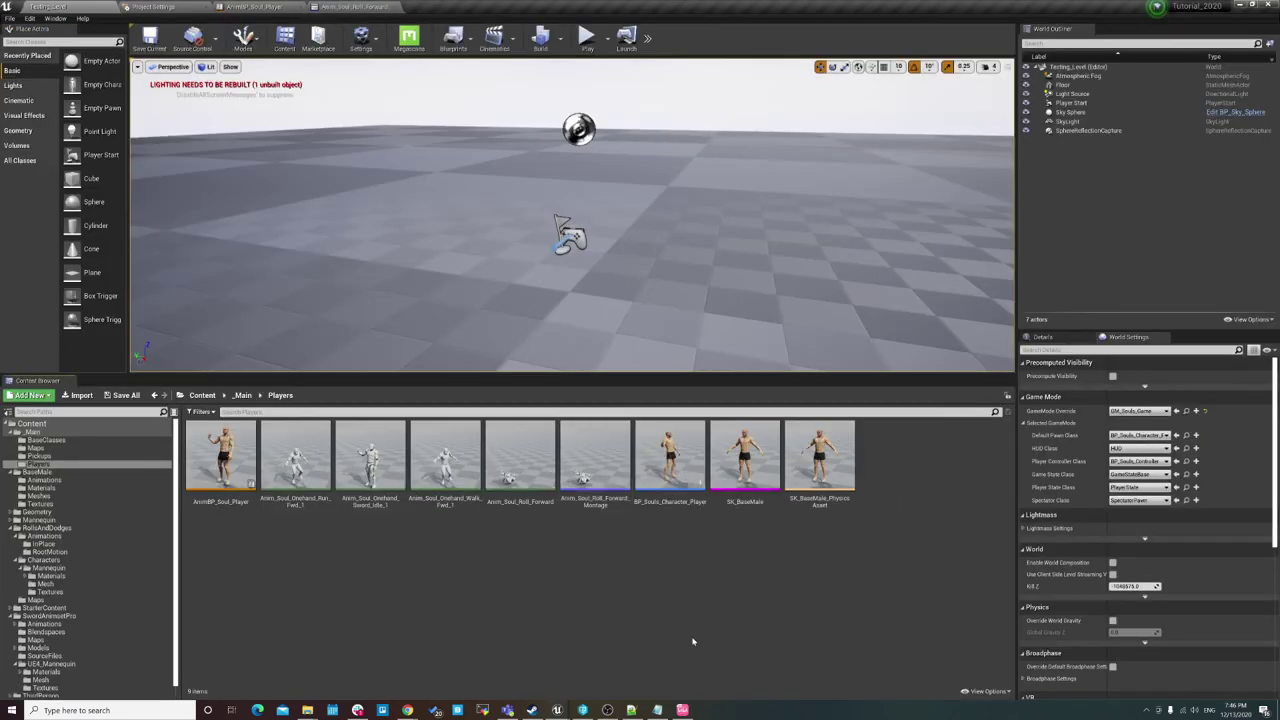
left_click(235, 6)
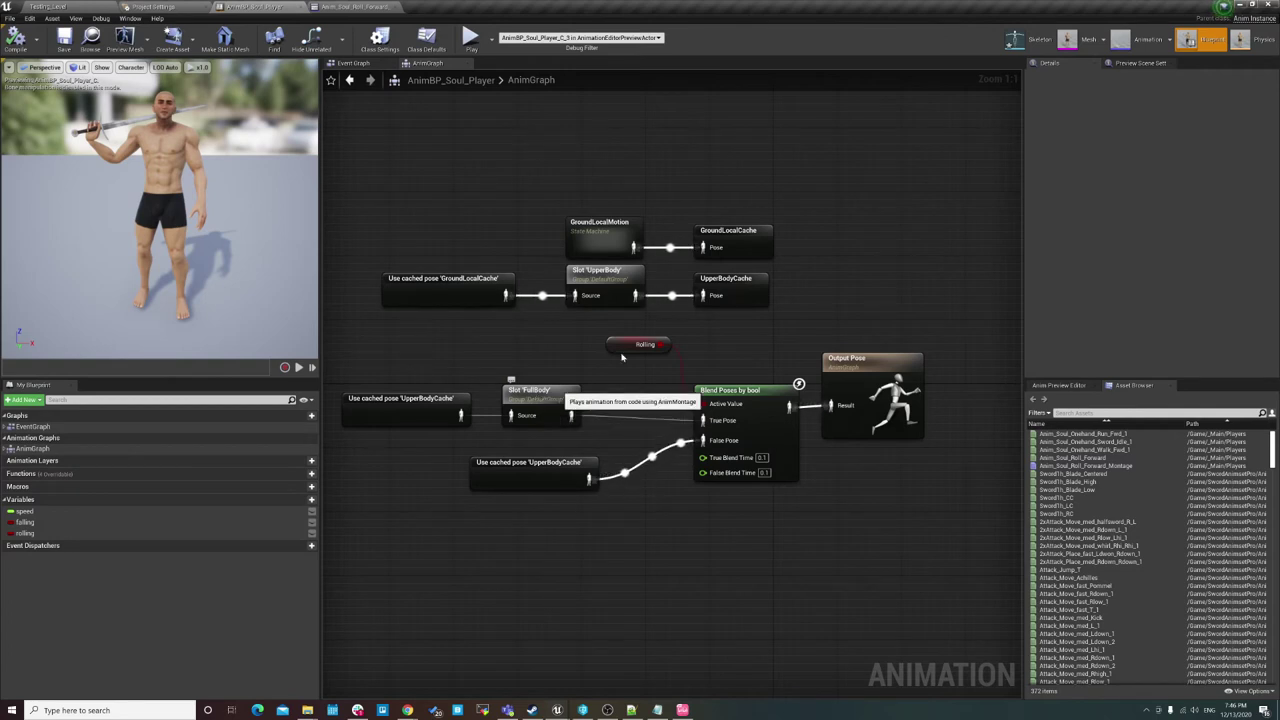
left_click(64, 40)
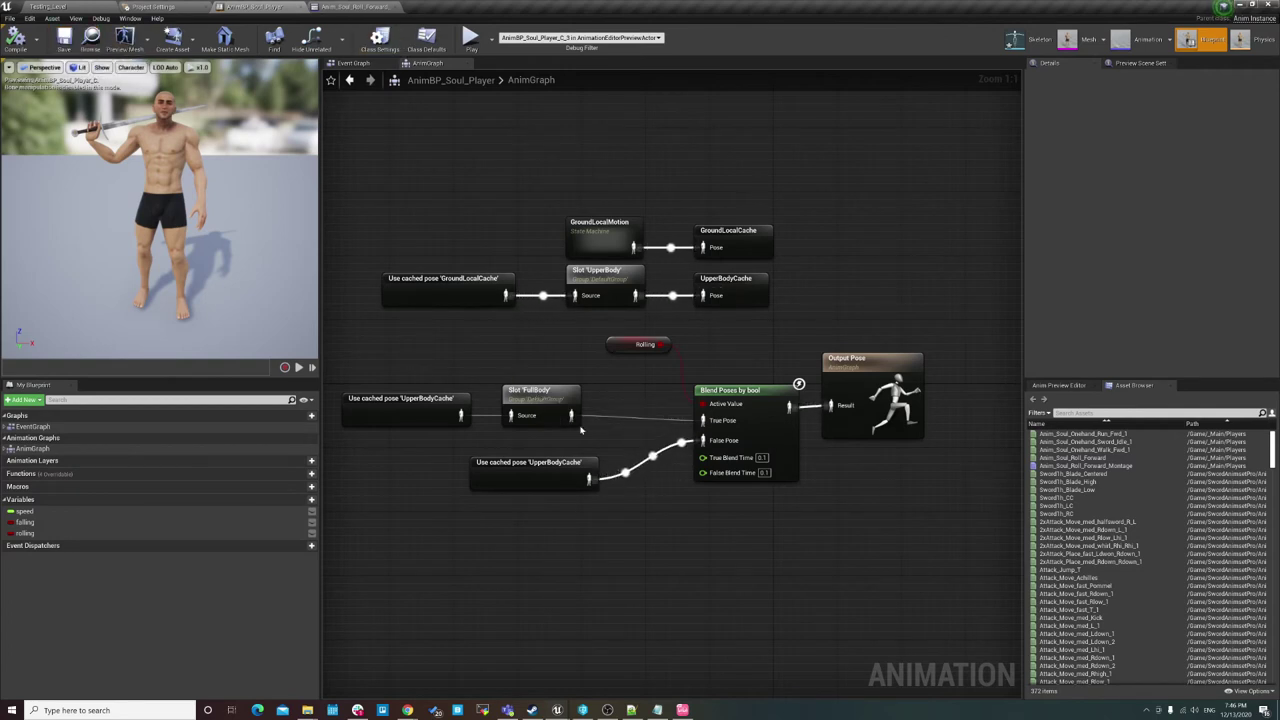
left_click(600, 352)
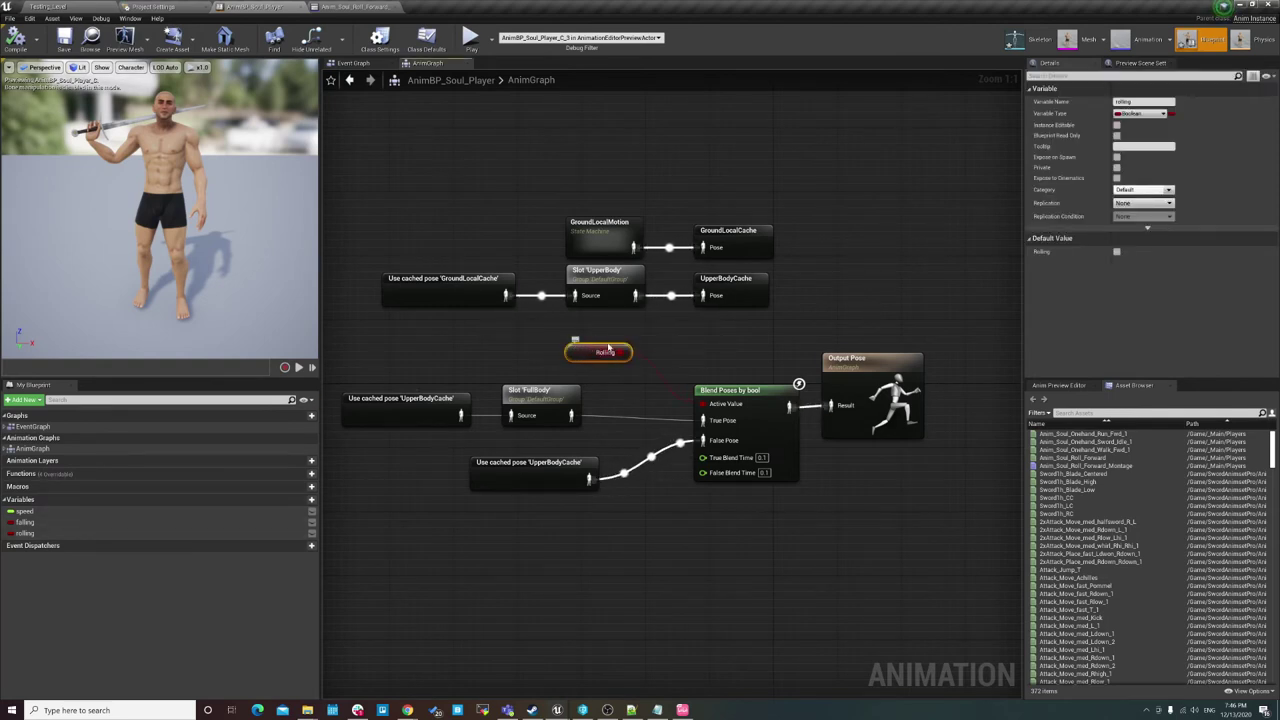
Open BP_Souls_Character_Player, then show the AnimBP_Soul_Player Event Graph.
left_click(45, 6)
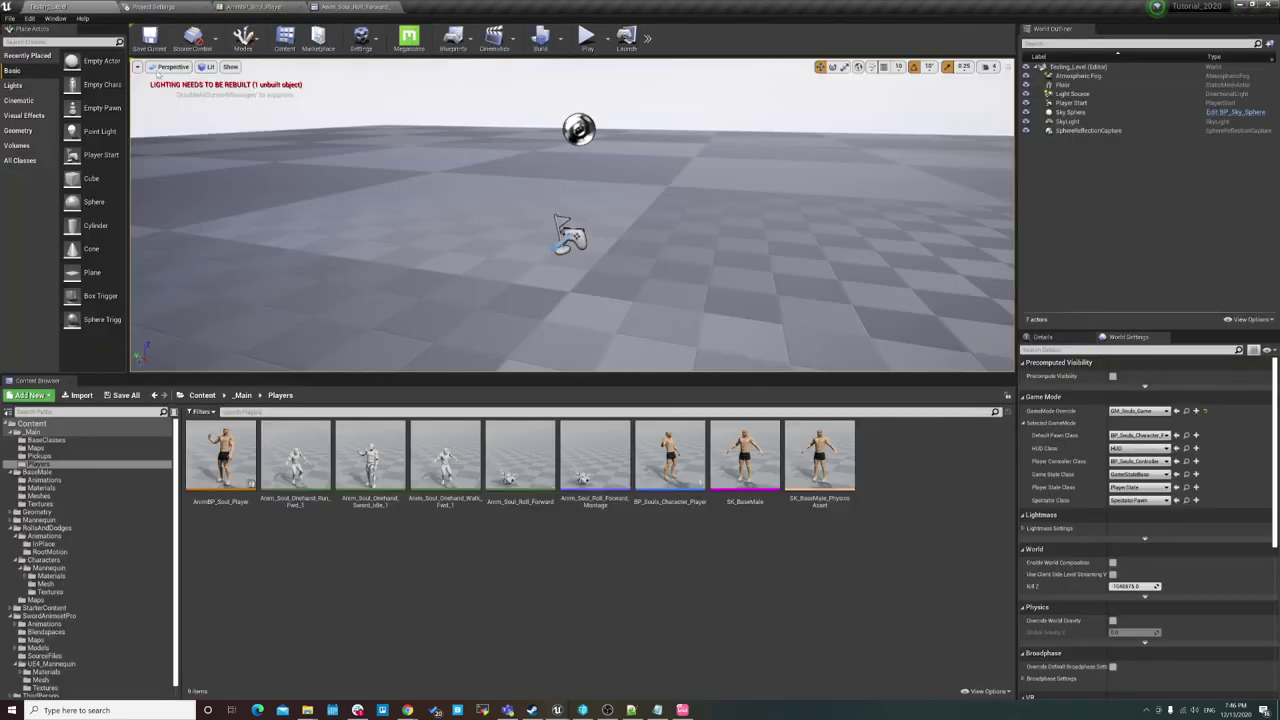
double_click(665, 470)
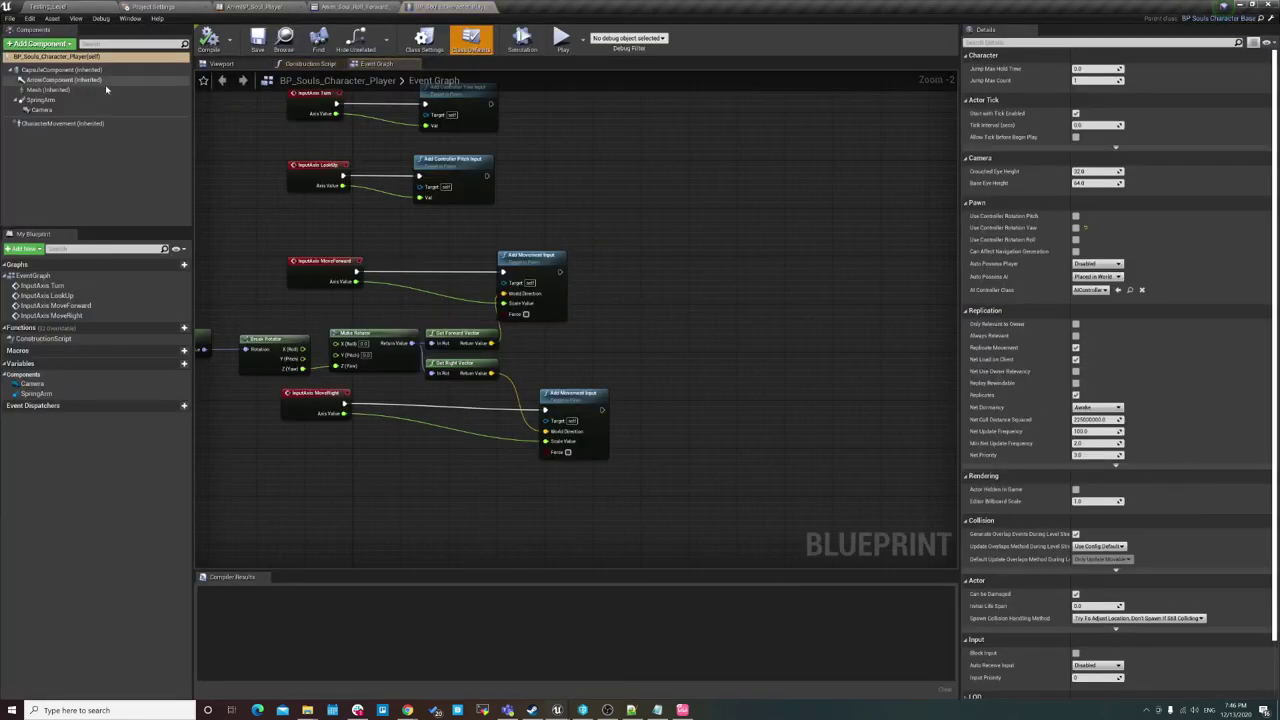
left_click(50, 6)
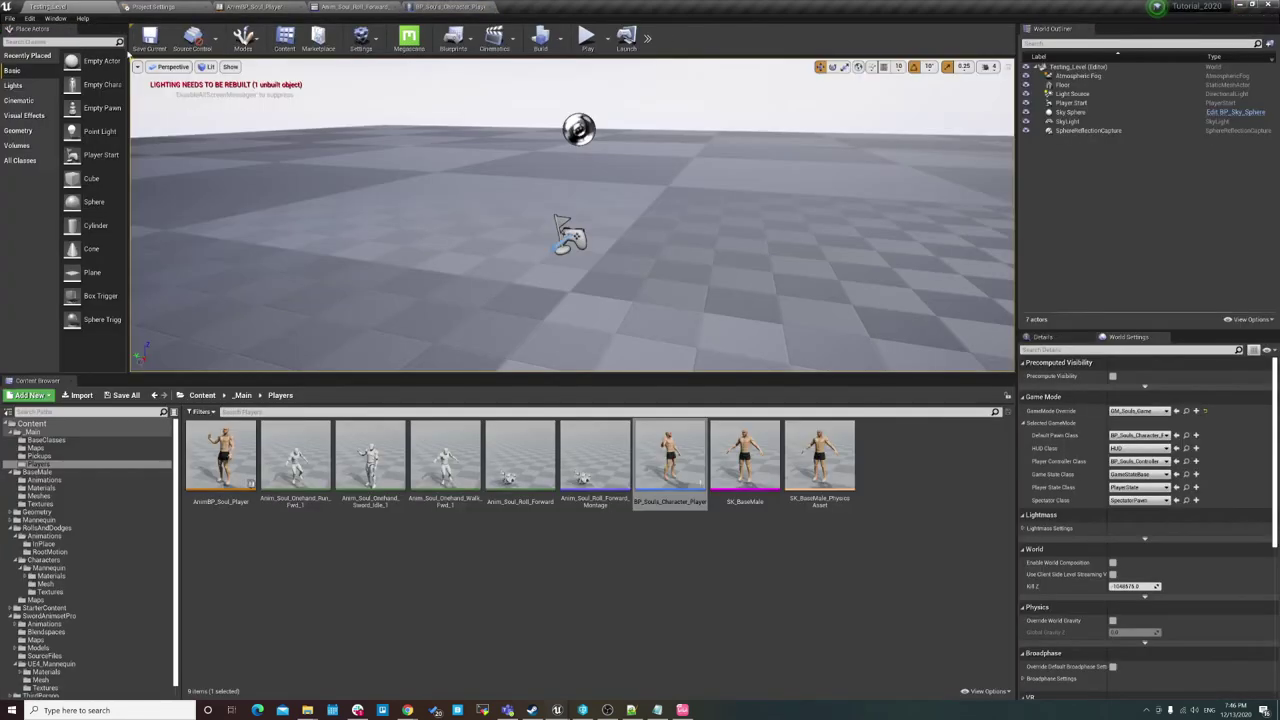
double_click(702, 478)
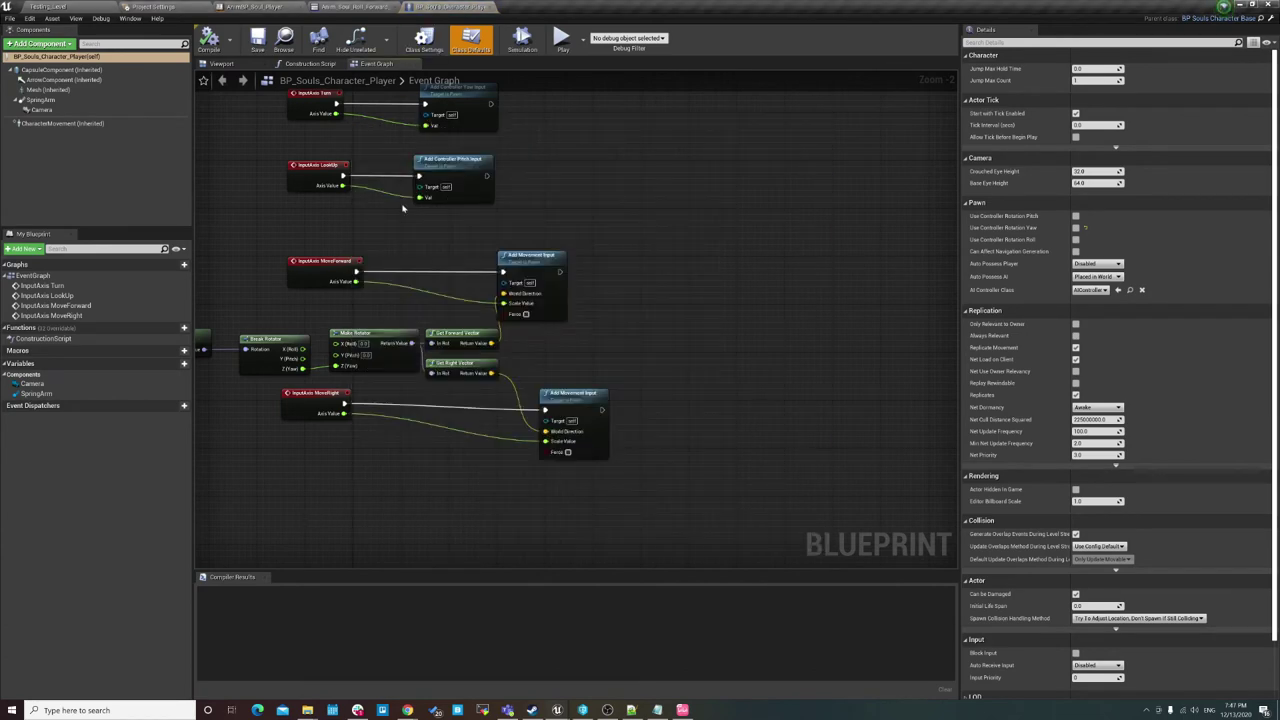
left_click(242, 6)
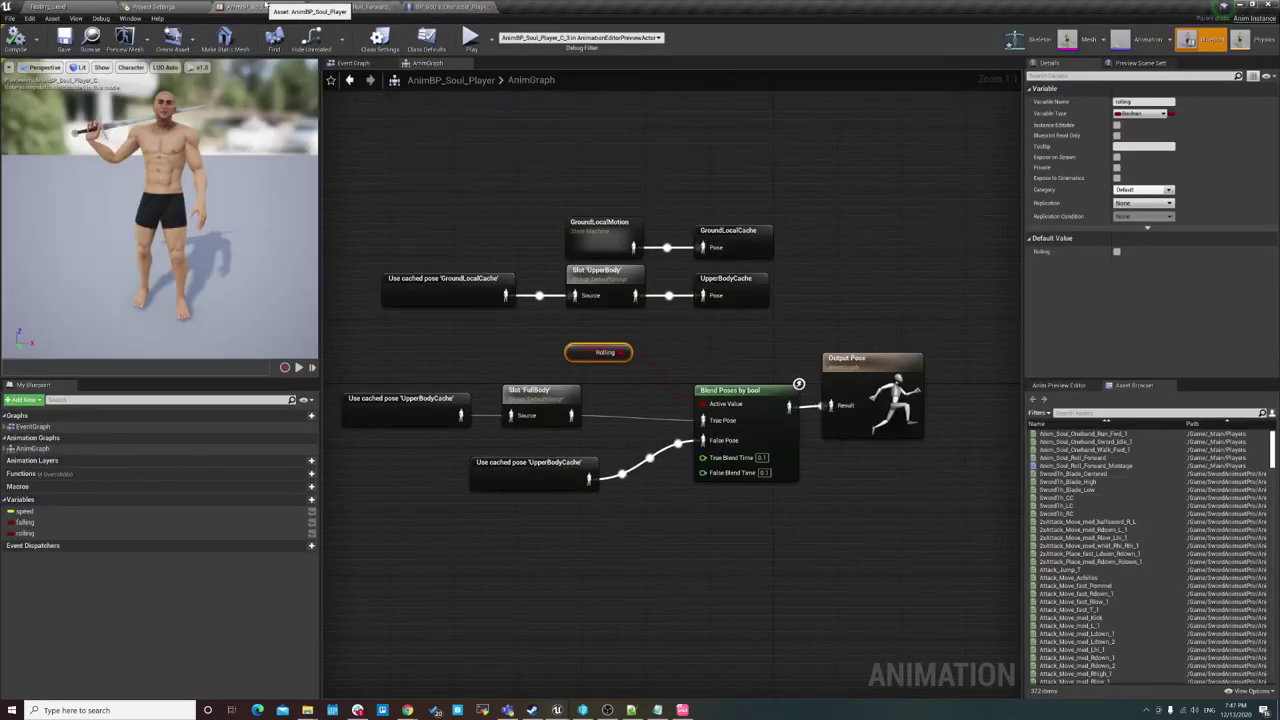
left_click(354, 63)
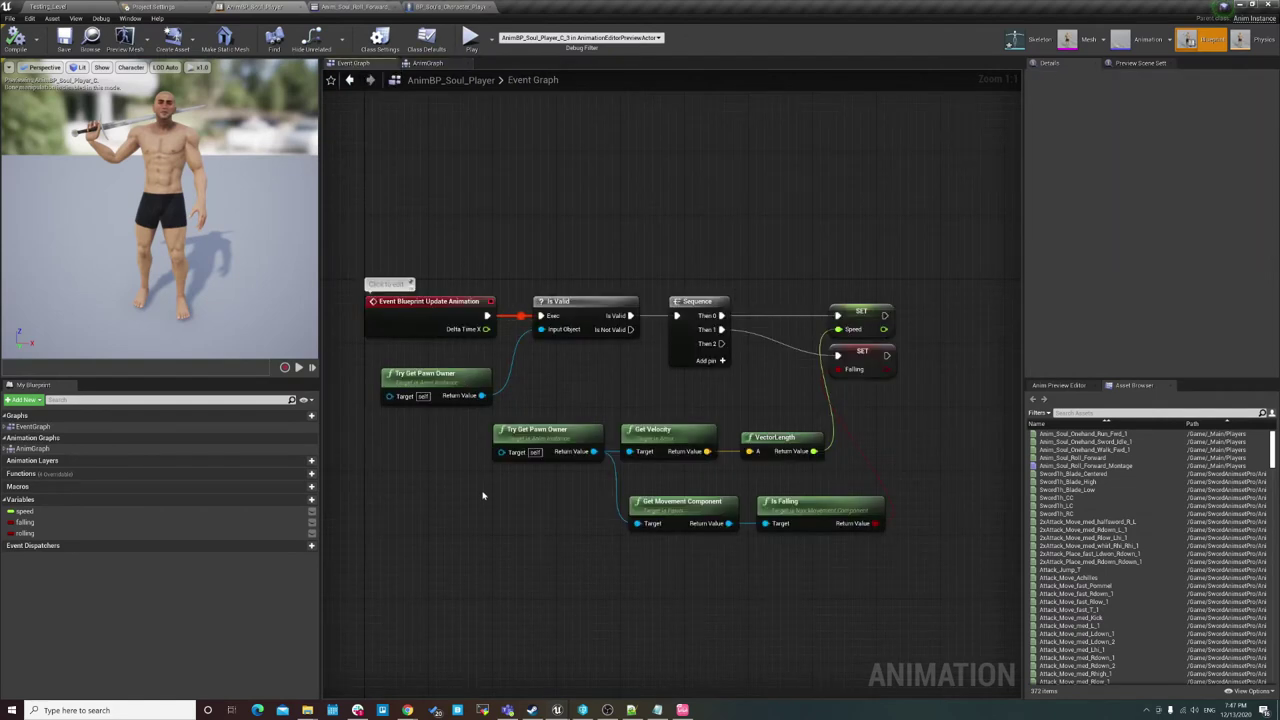
Look over the Event Graph, then bring up the asset-creation menu in the Players folder.
right_click_drag(483, 495, 560, 397)
scroll(560, 415, "down", 2)
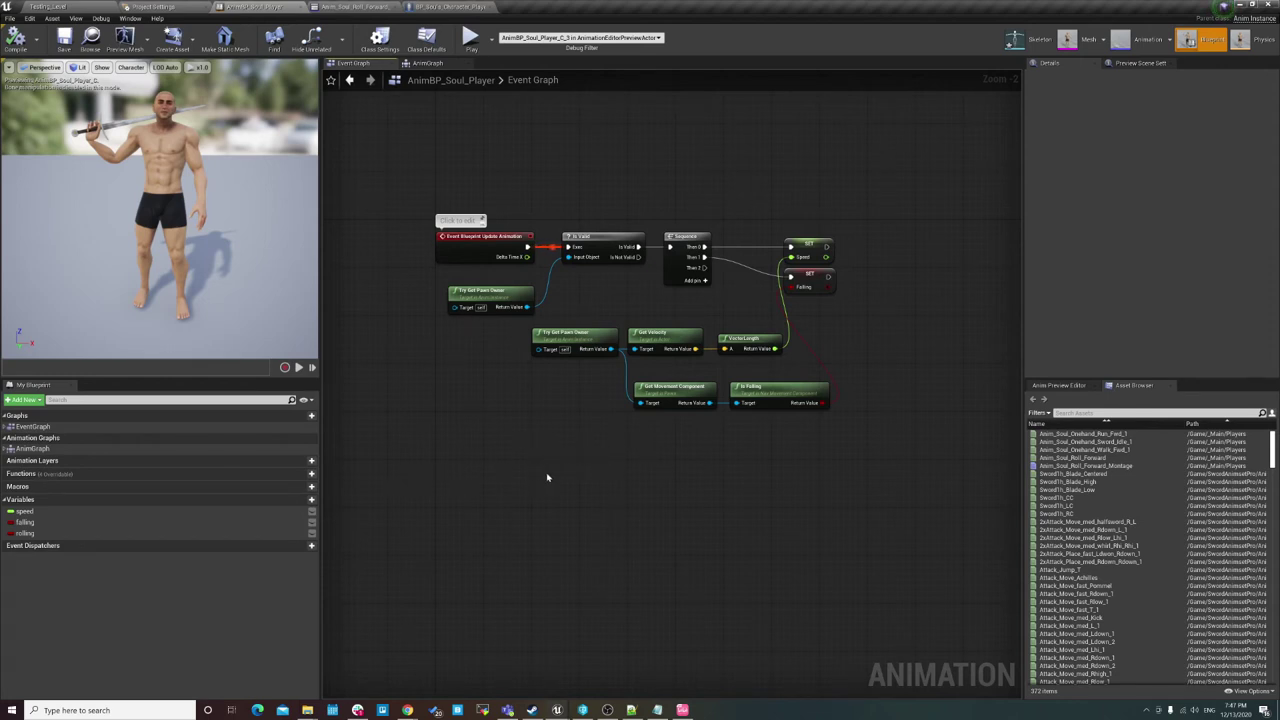
scroll(466, 449, "up", 2)
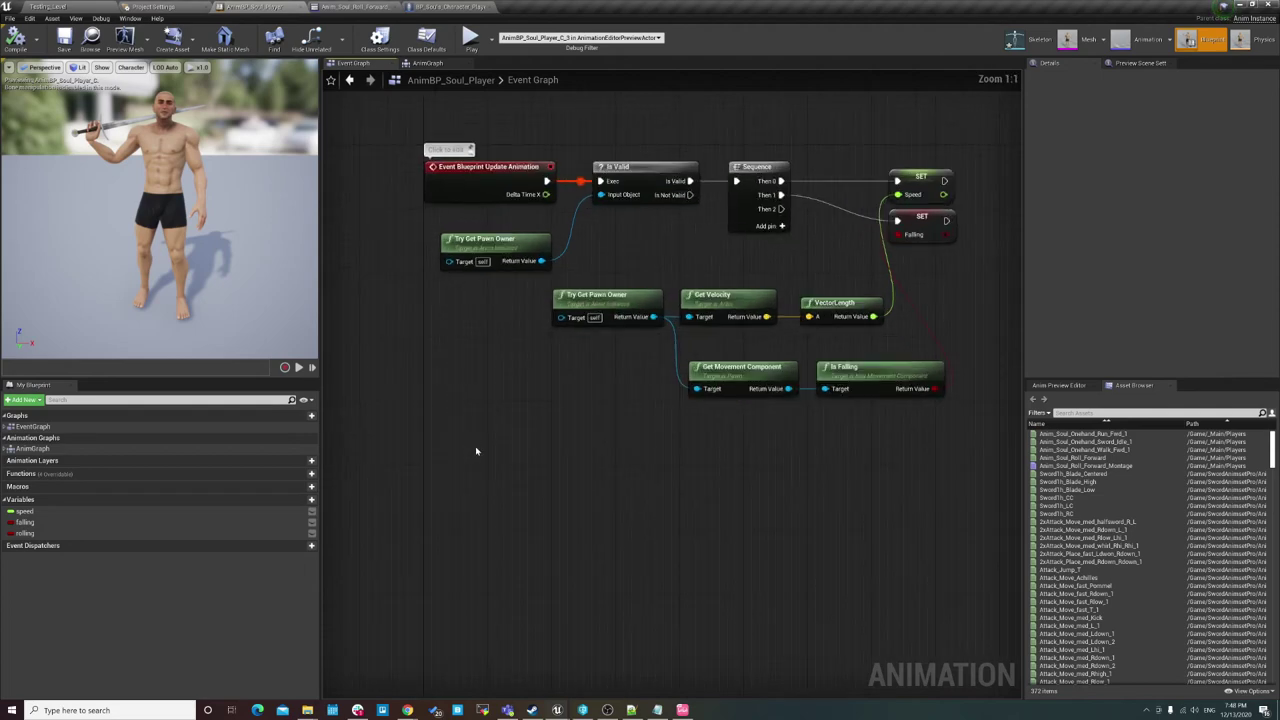
right_click(466, 462)
left_click(508, 432)
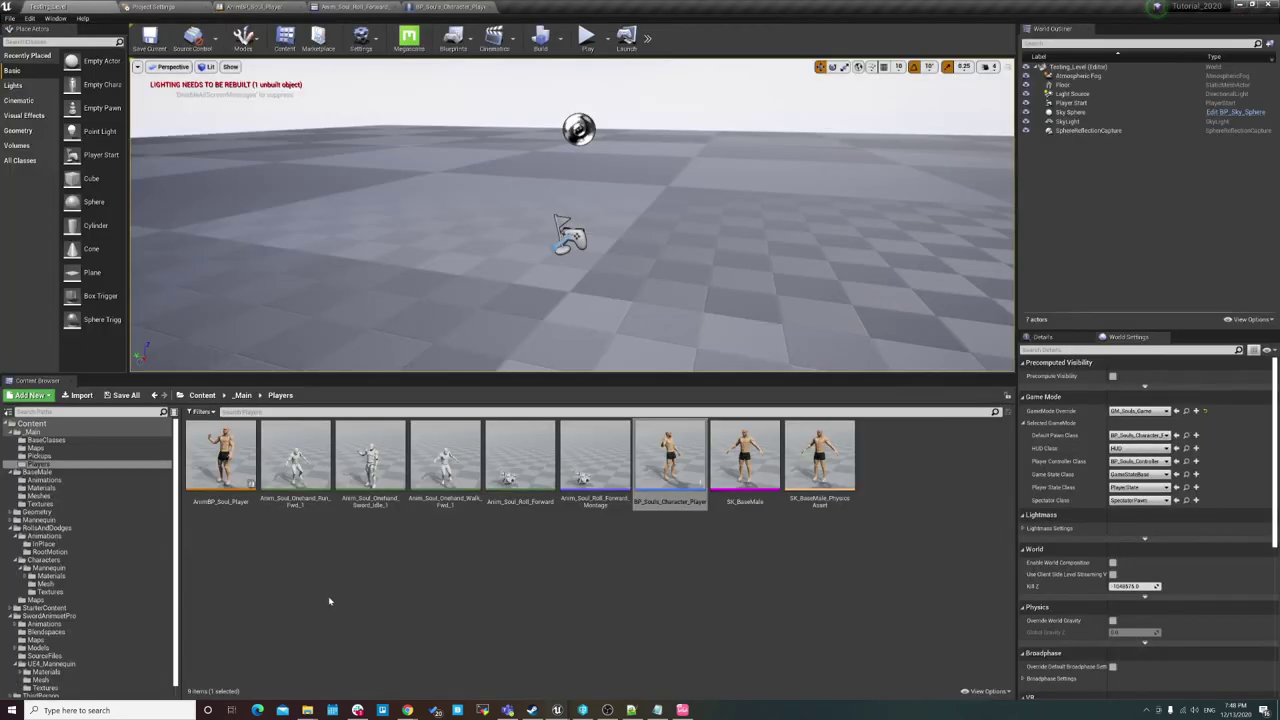
right_click(510, 563)
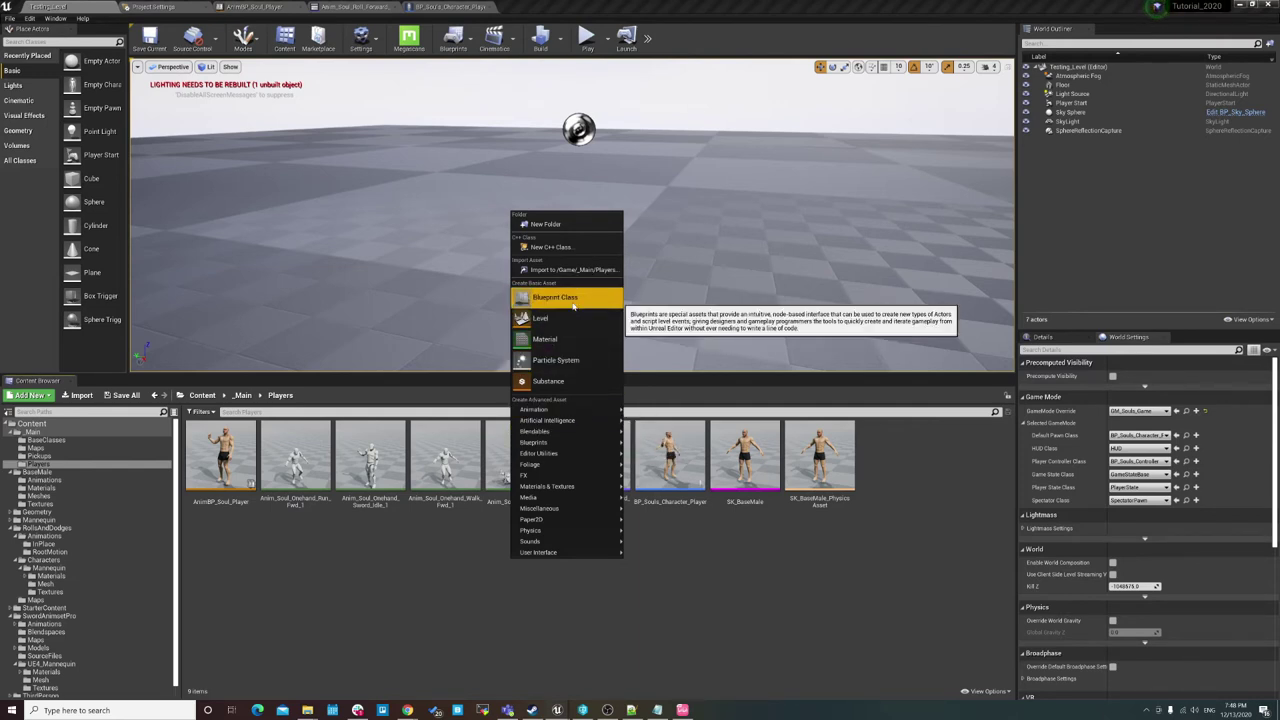
Create a Blueprint Interface named BPI_AnimBP_Soul_Player in the Players folder.
left_click(580, 300)
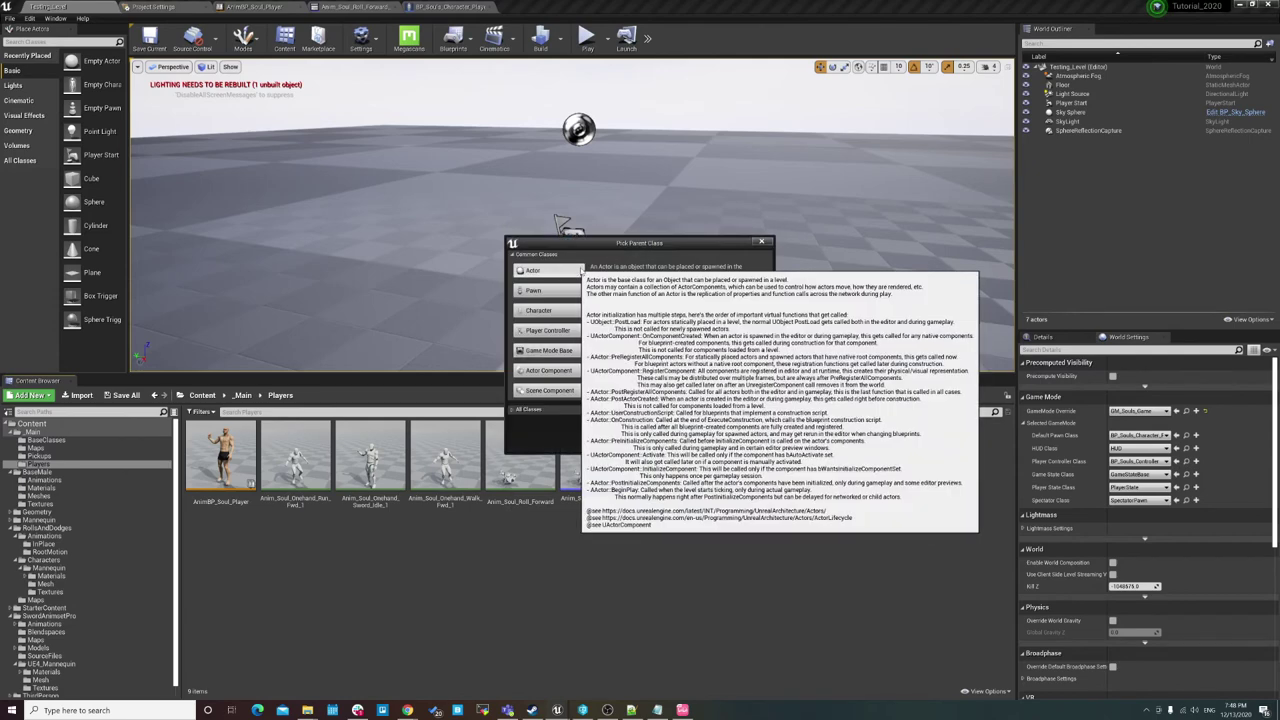
left_click(762, 242)
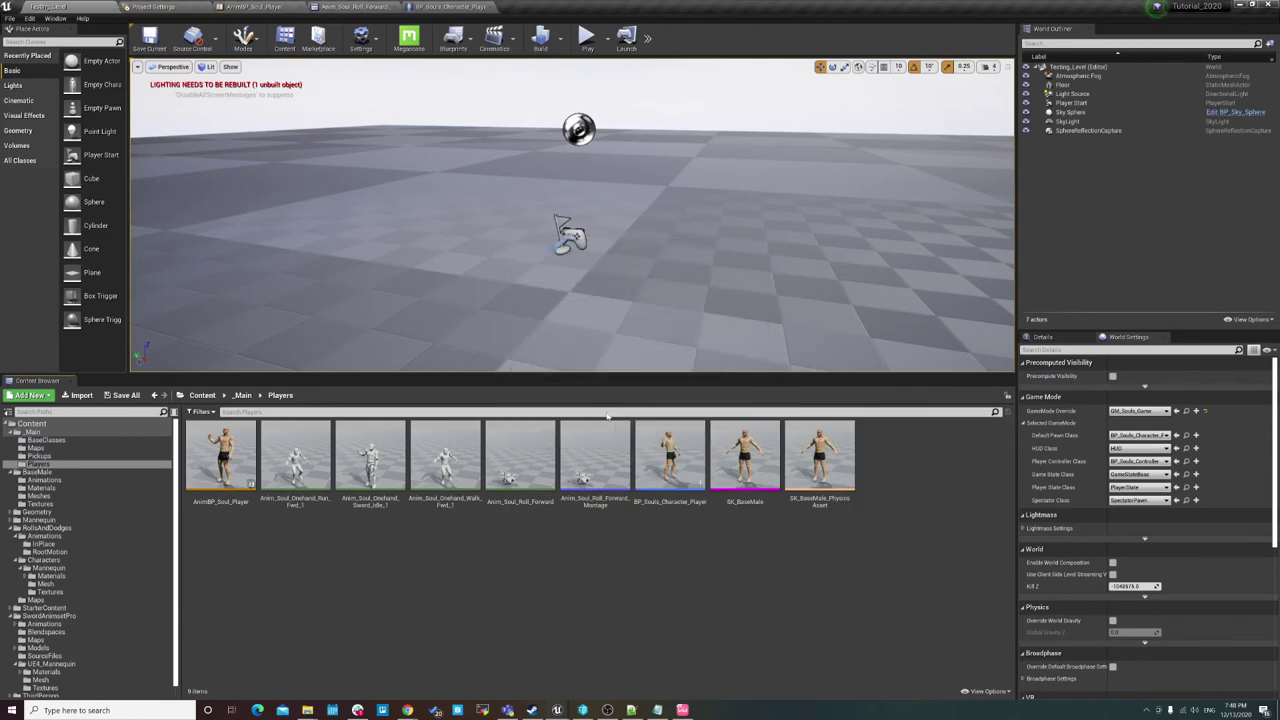
right_click(481, 535)
mouse_move(518, 384)
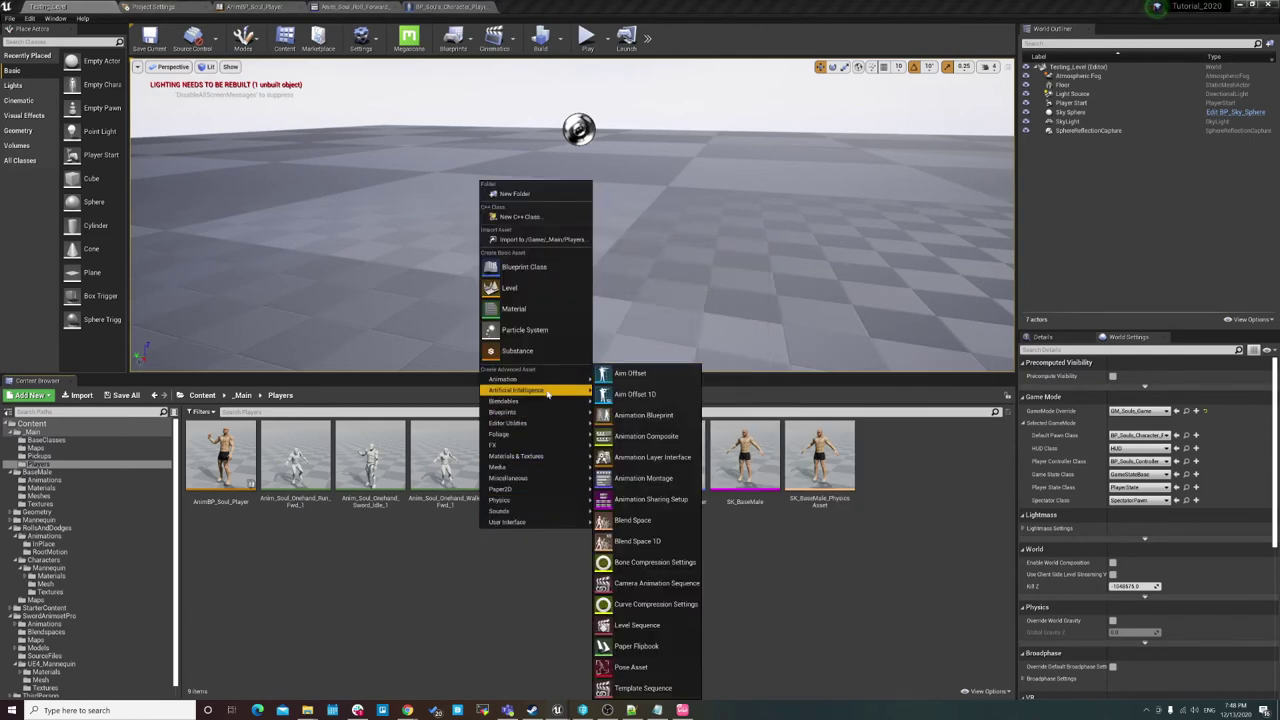
mouse_move(544, 415)
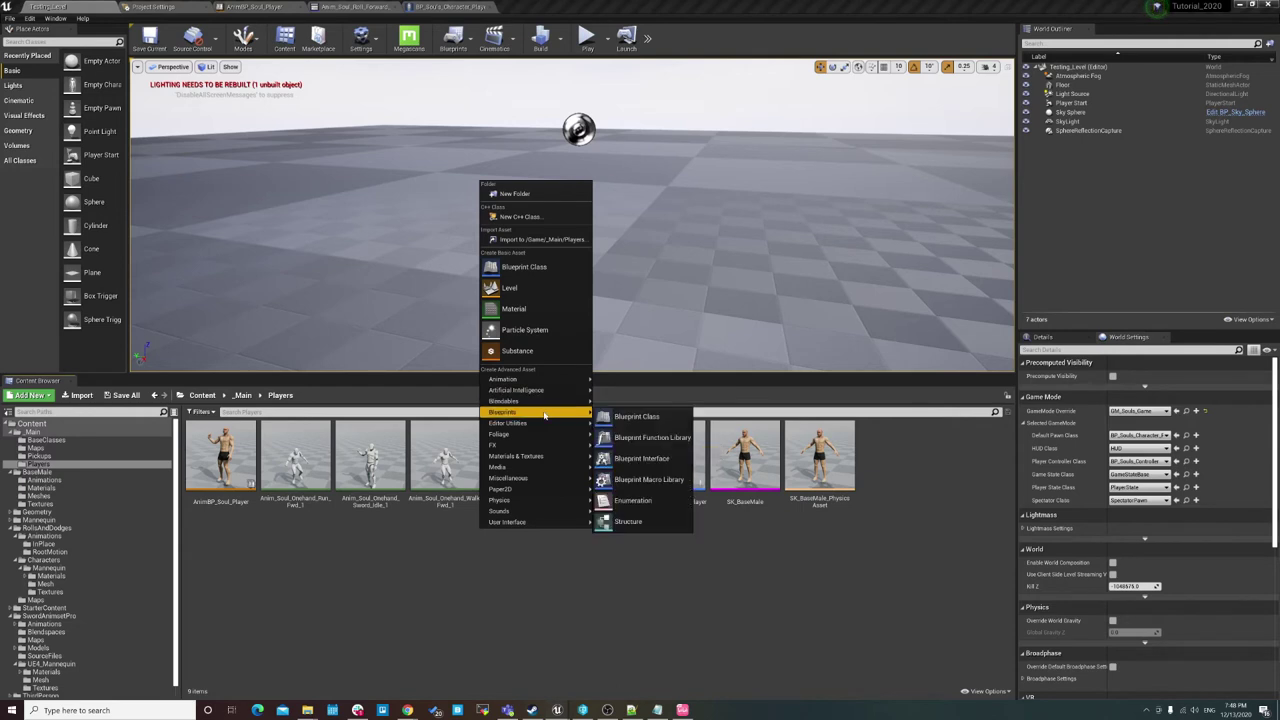
left_click(664, 465)
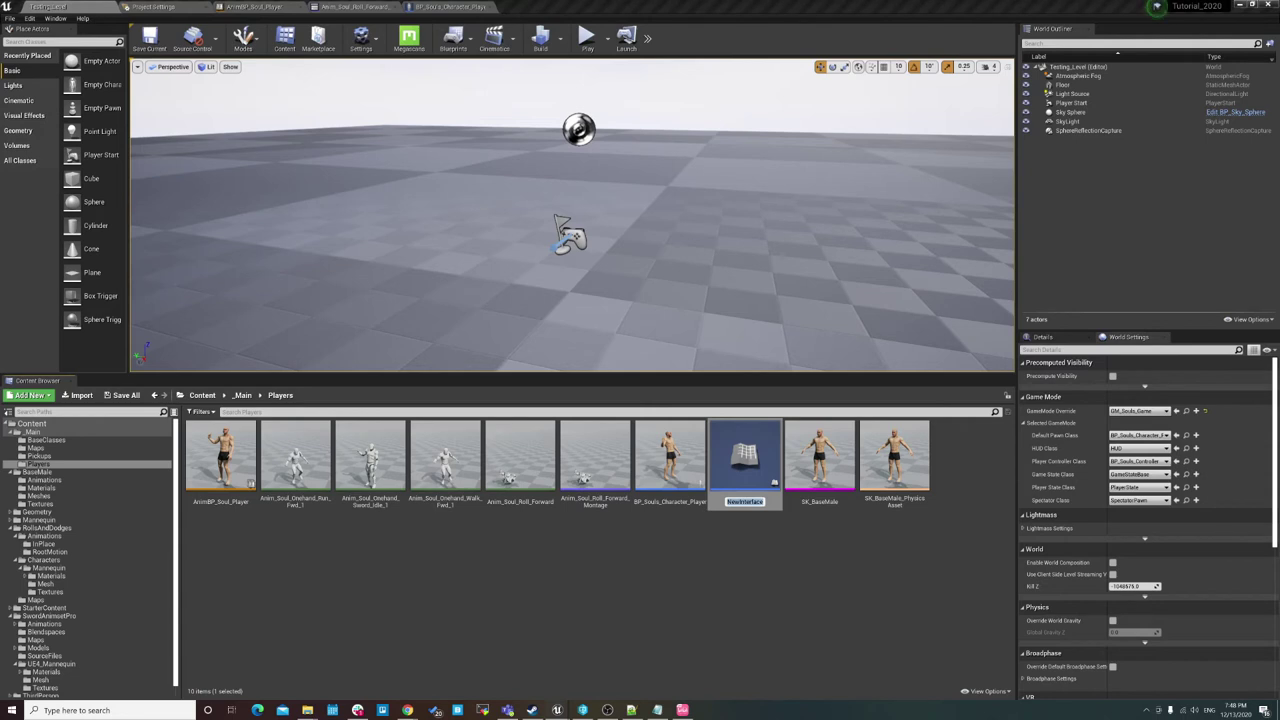
type("BPI_AnimBP_Soul_Player")
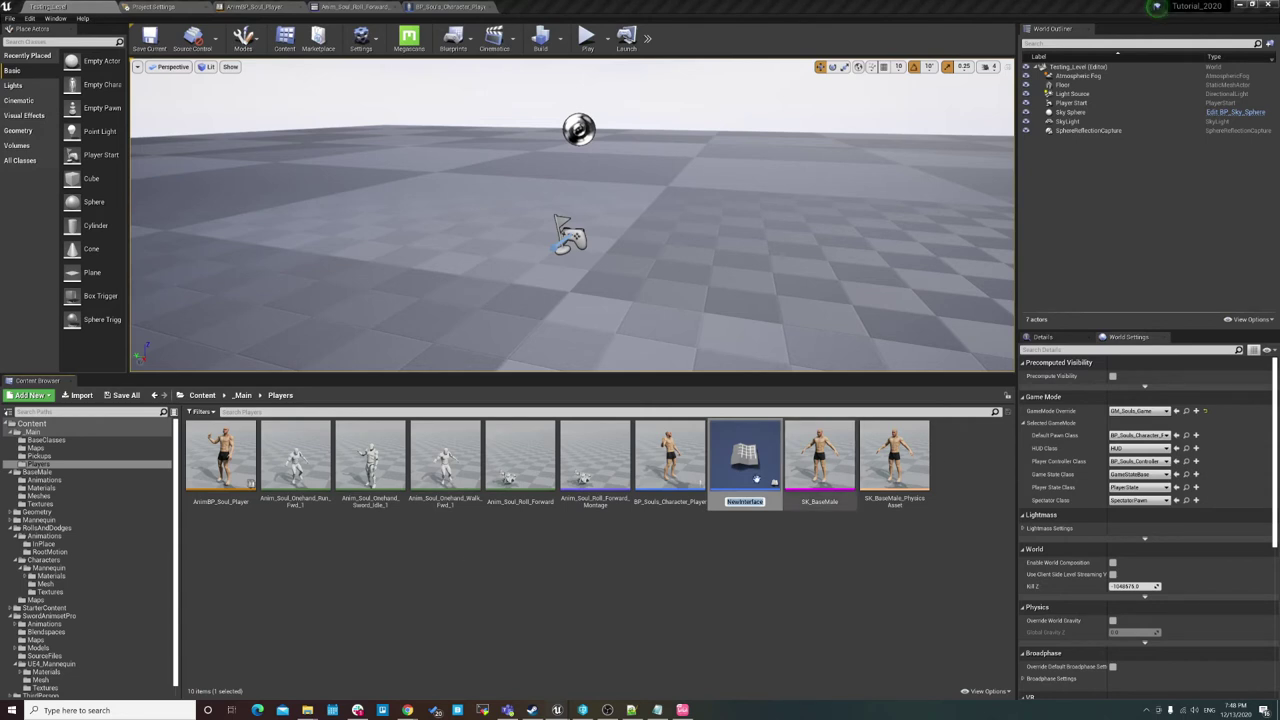
key("Return")
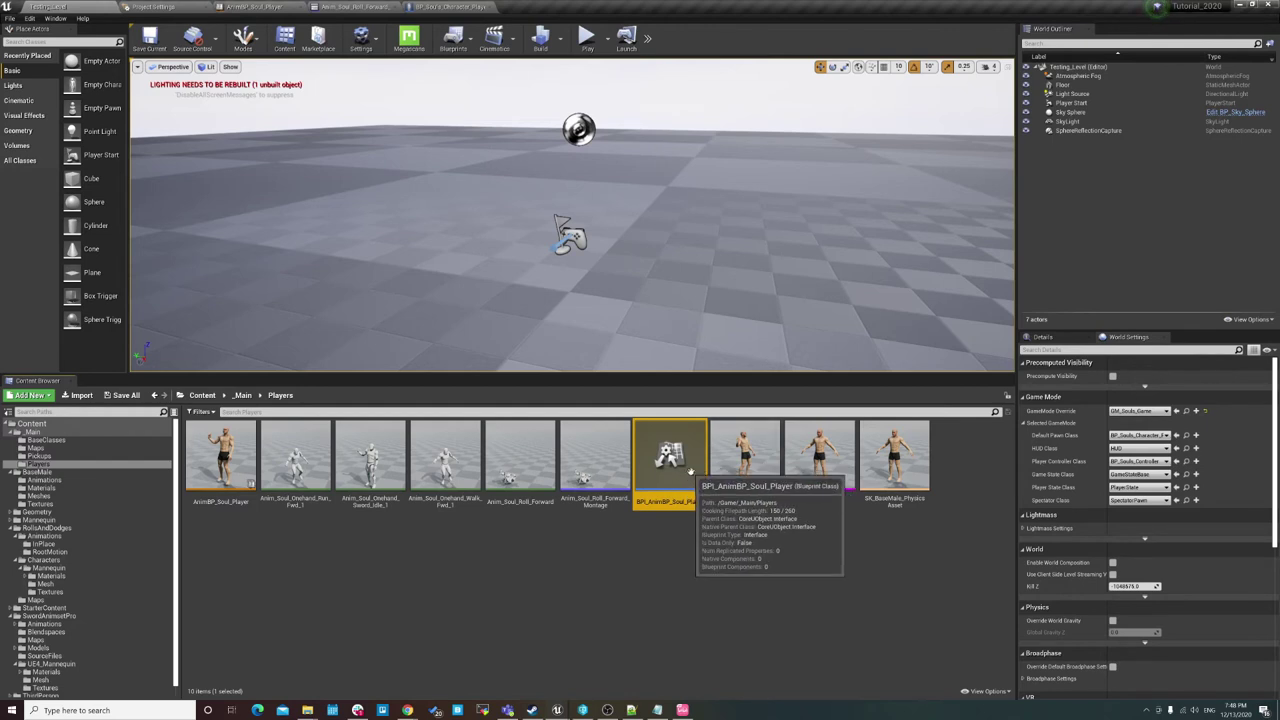
Rename the interface's first function to SetAnimBPRollingState.
double_click(672, 456)
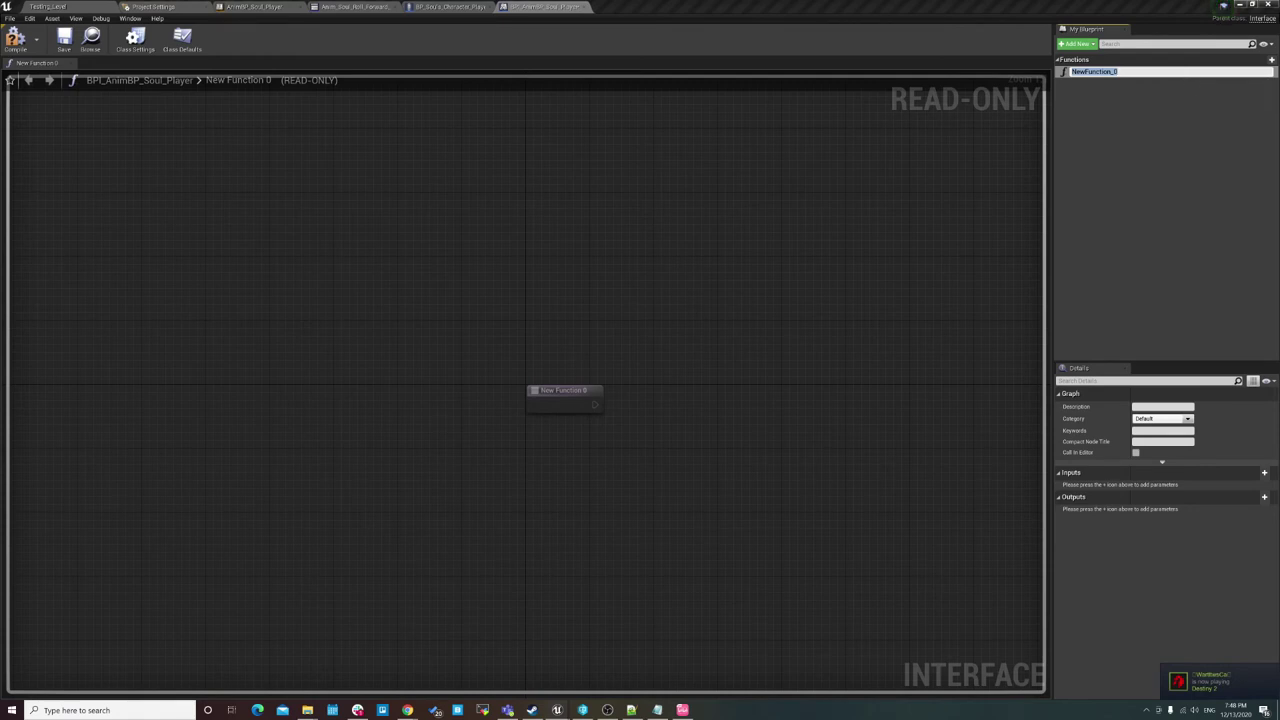
left_click(1172, 72)
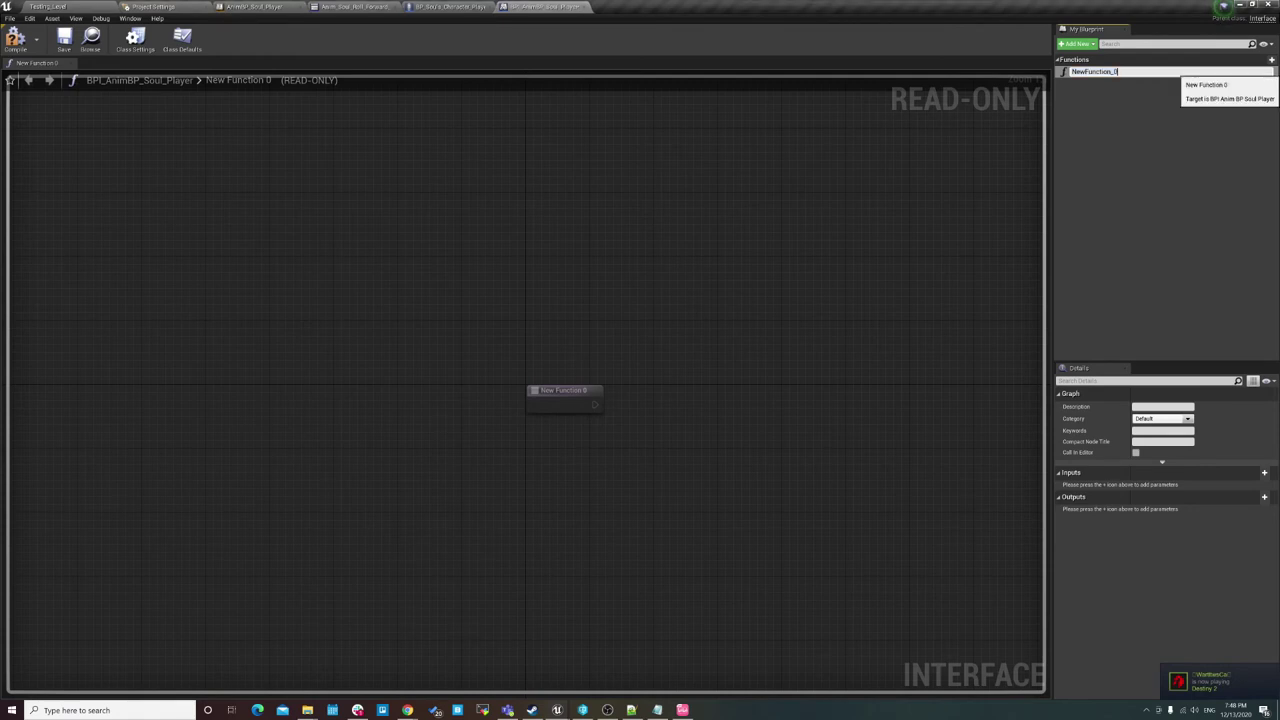
double_click(1172, 72)
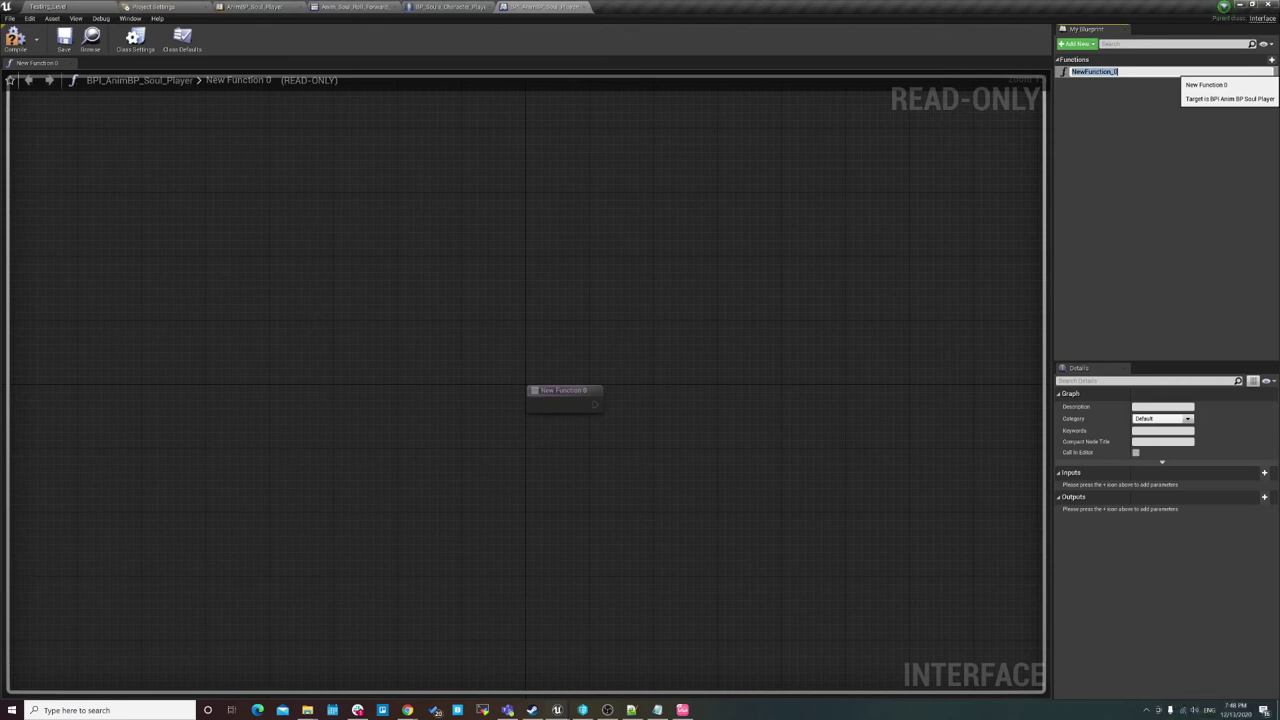
type("S")
type("AnimB")
type("P")
key("BackSpace")
key("BackSpace")
key("BackSpace")
type("R")
type("ate")
key("Return")
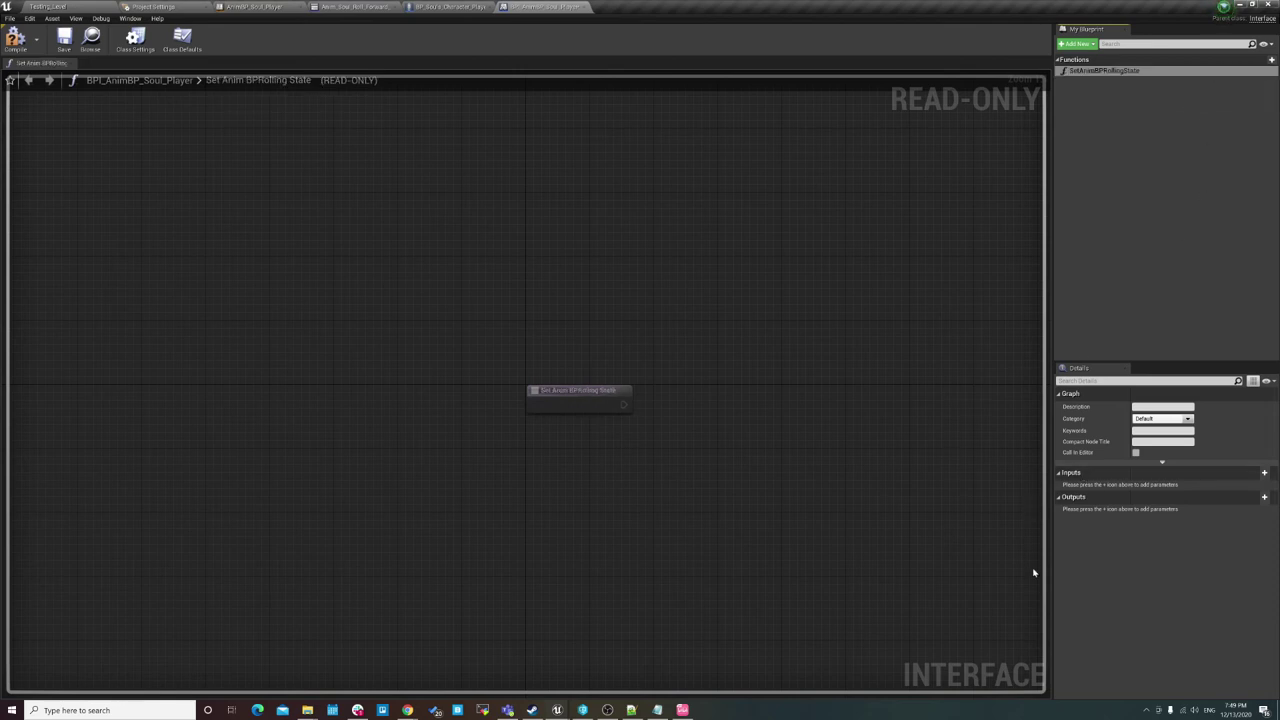
Add a Boolean input named state to the function and compile the interface.
left_click(1257, 476)
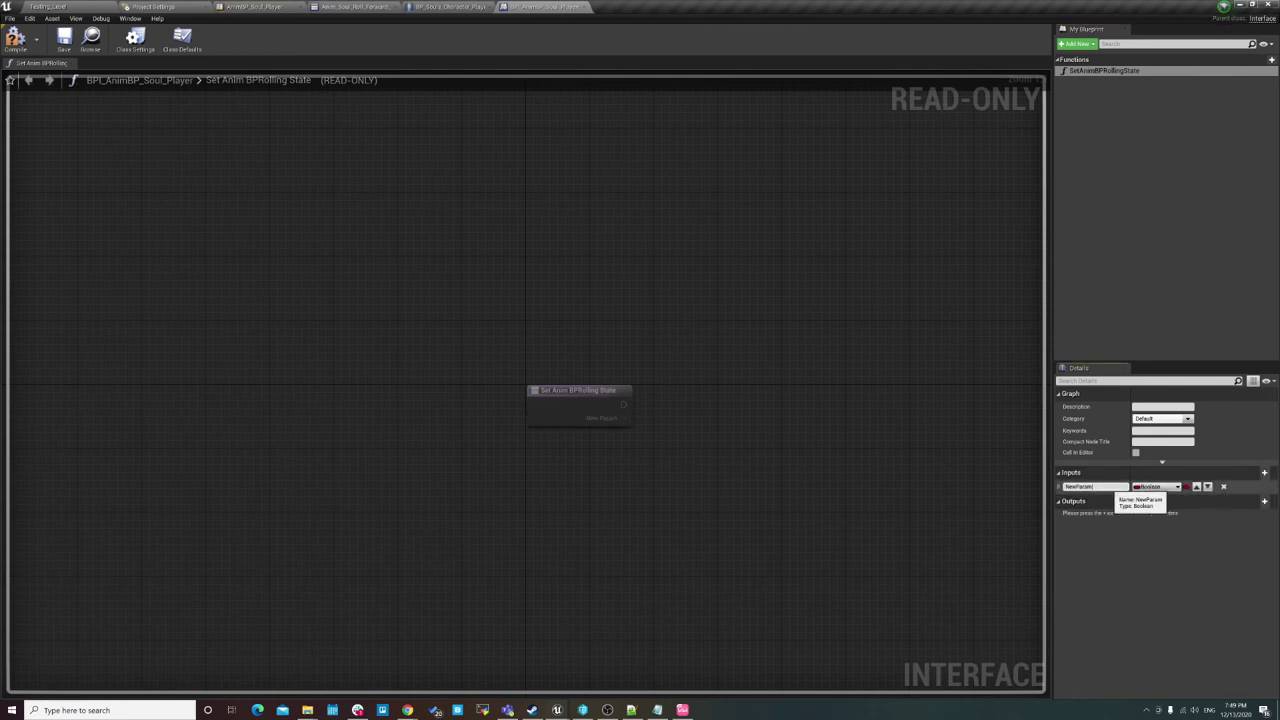
type("is")
key("Return")
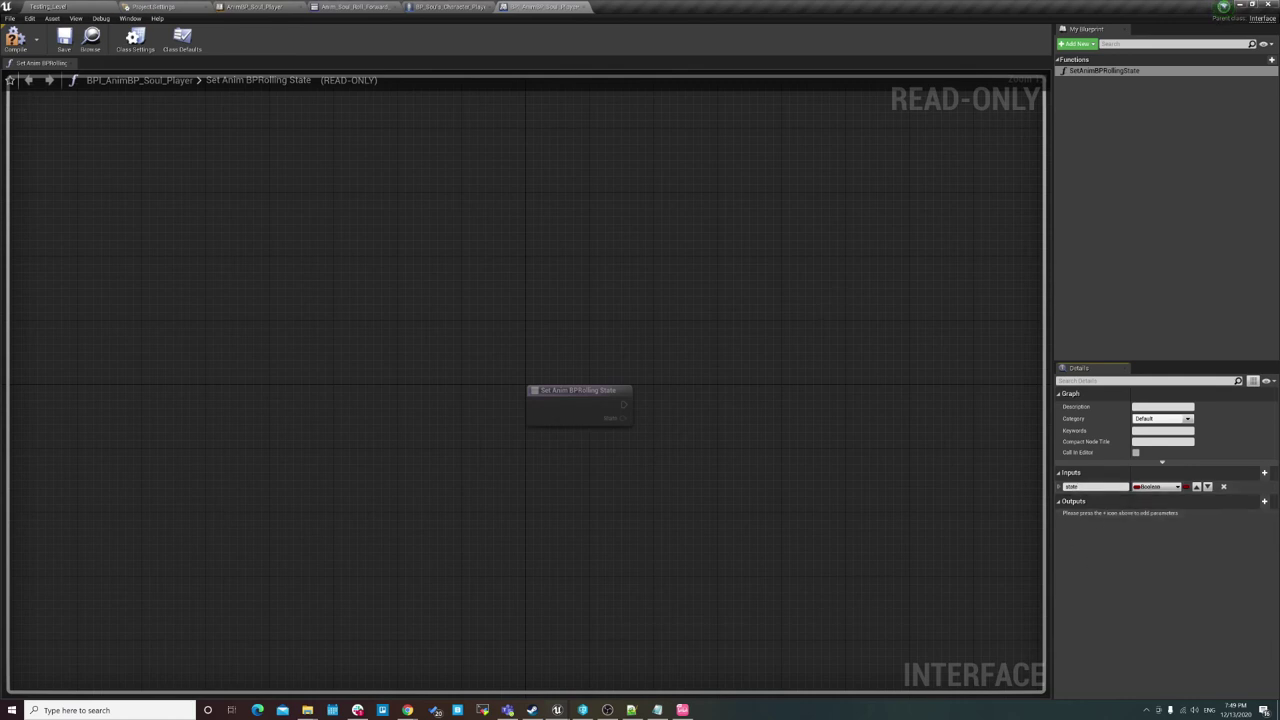
left_click(15, 38)
left_click(93, 6)
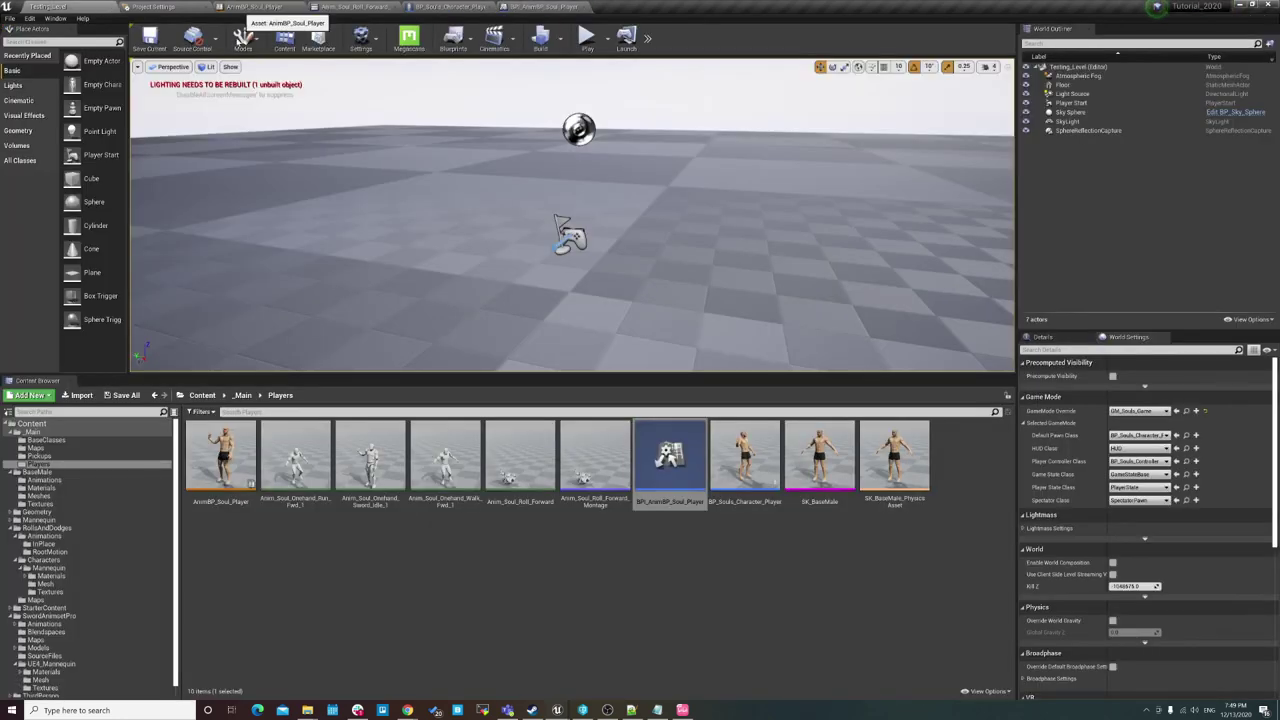
Add BPI_AnimBP_Soul_Player under Interfaces in AnimBP_Soul_Player's Class Settings and compile.
double_click(238, 507)
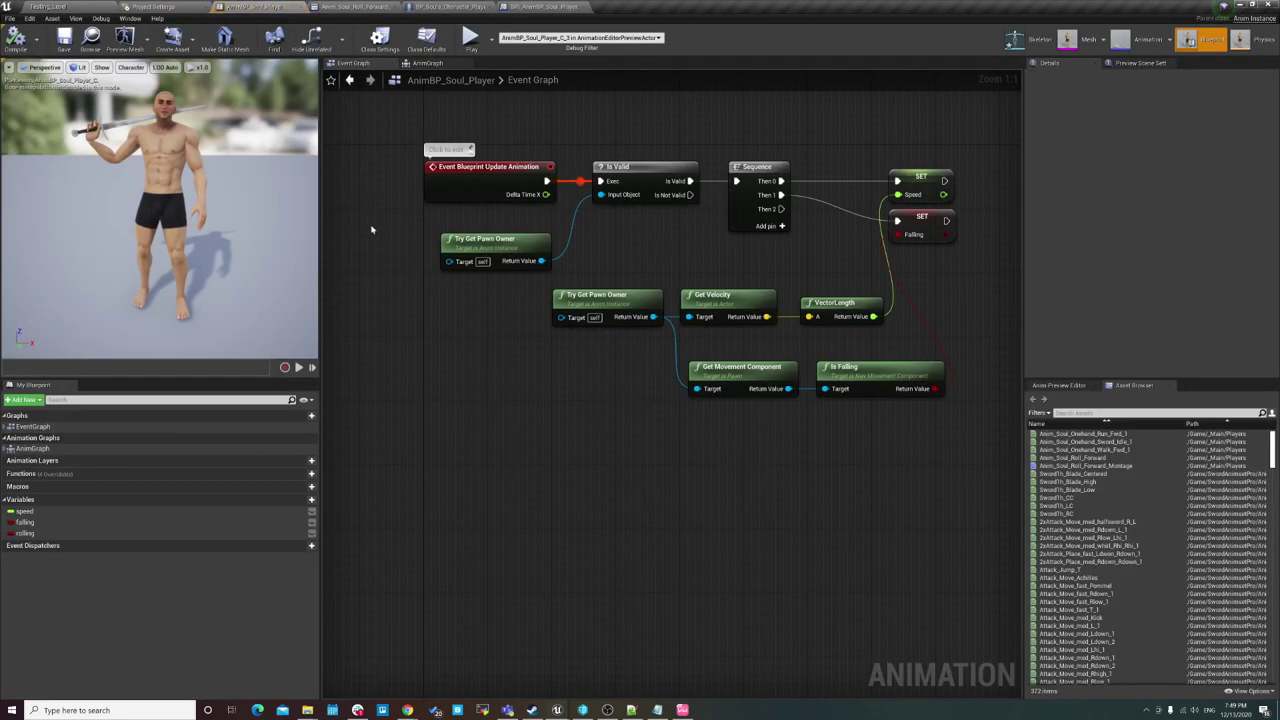
left_click(427, 40)
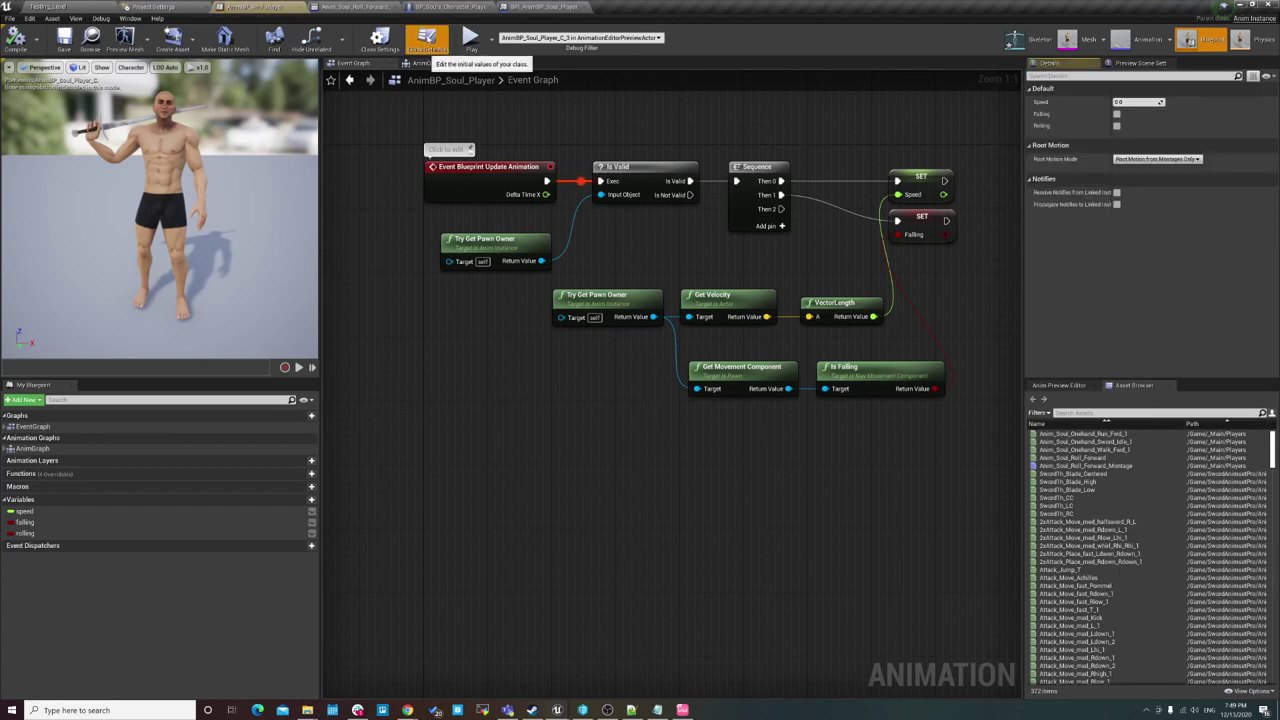
left_click(380, 40)
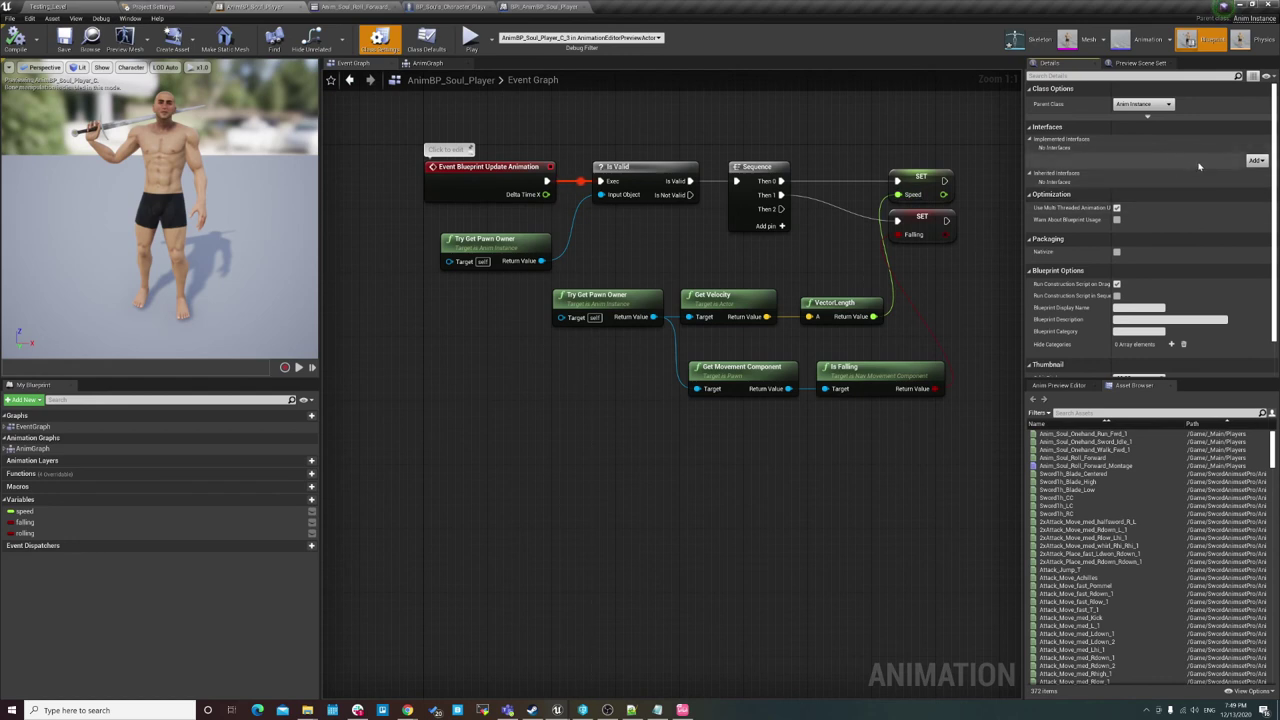
left_click(1061, 129)
left_click(1063, 130)
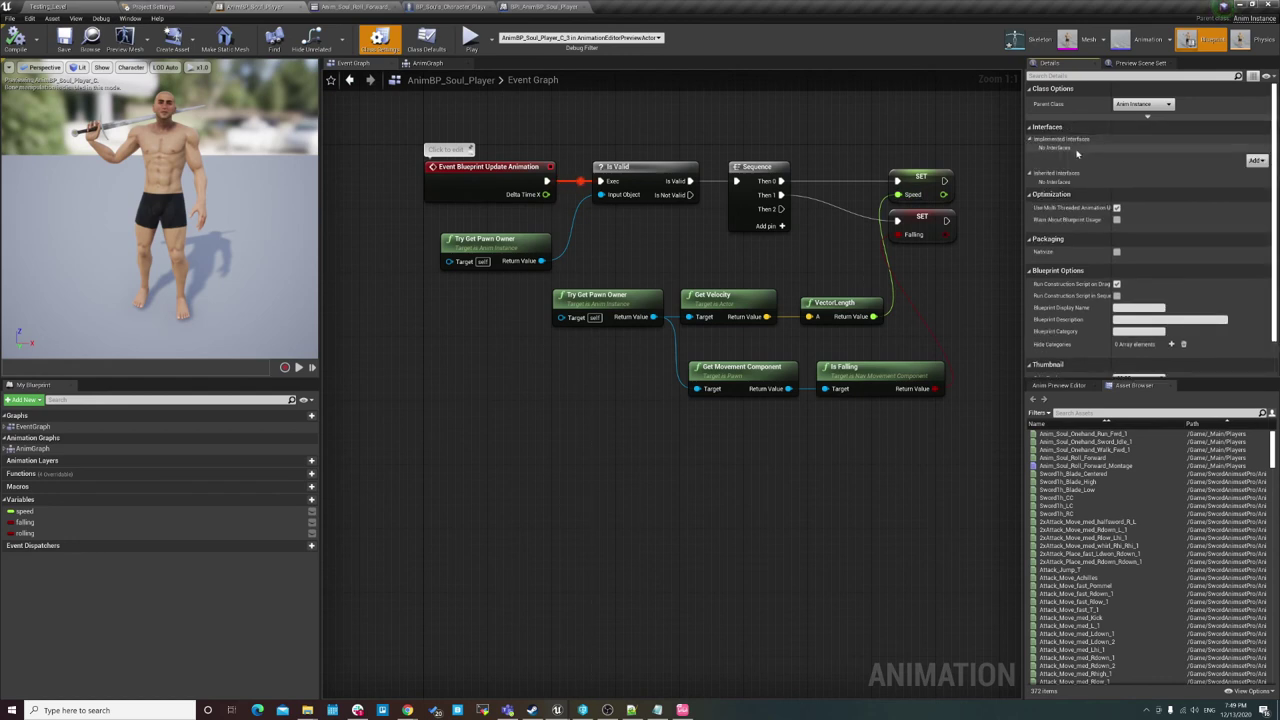
left_click(1255, 160)
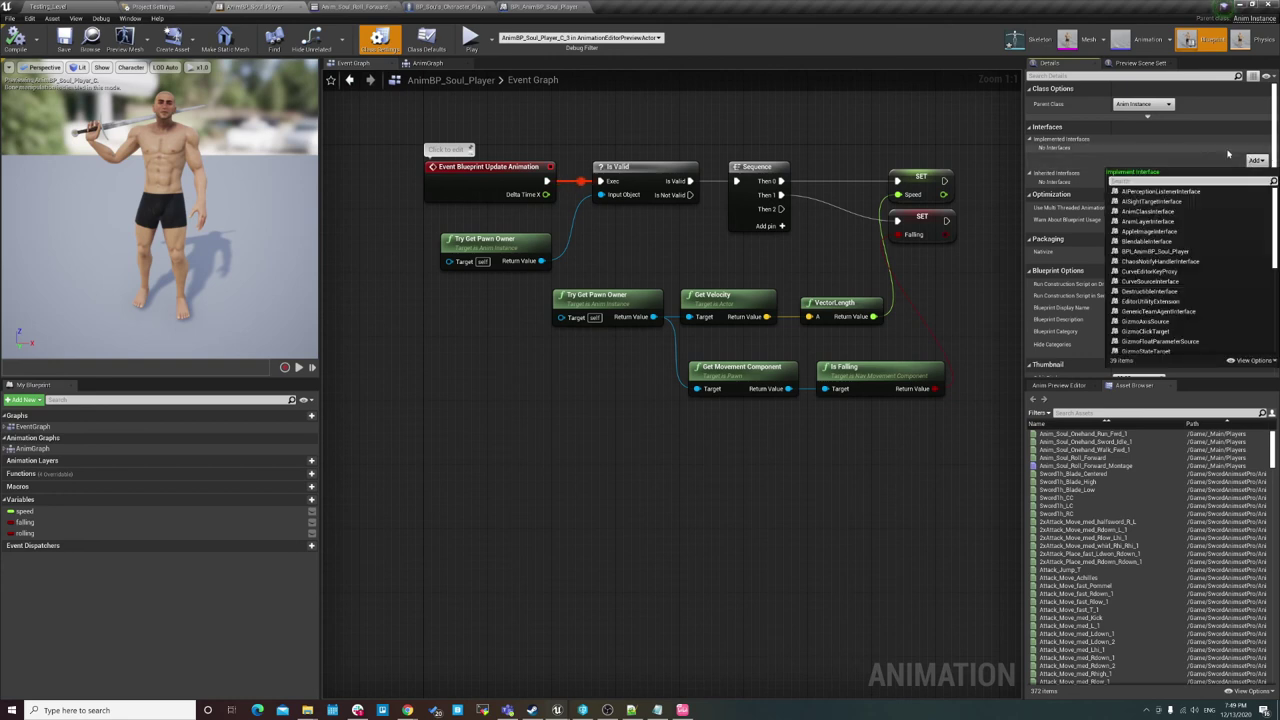
left_click(1100, 162)
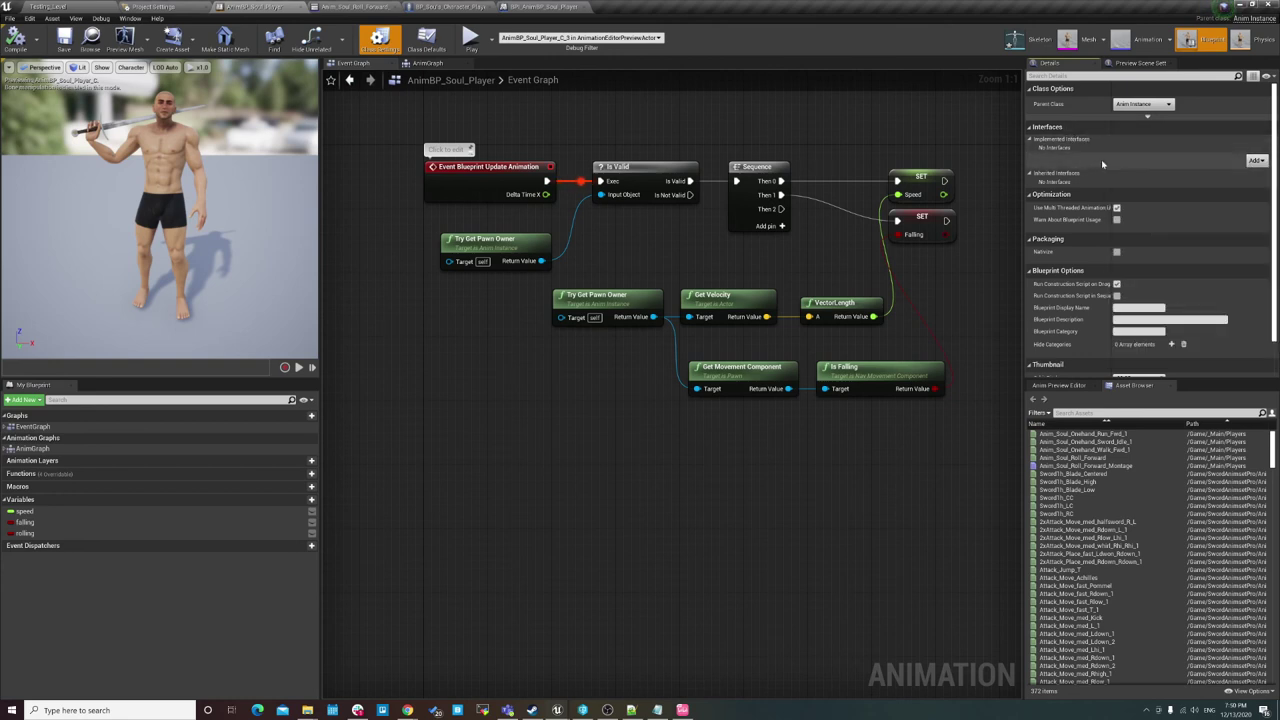
left_click(1254, 161)
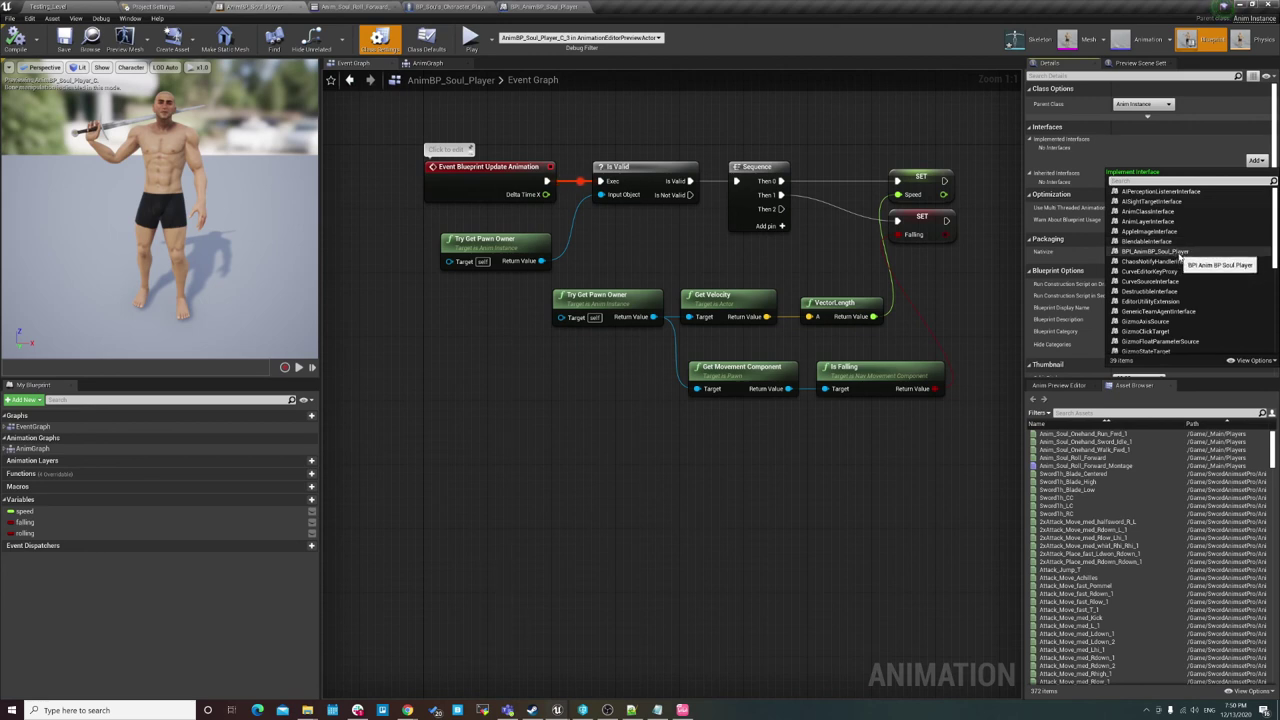
left_click(1155, 251)
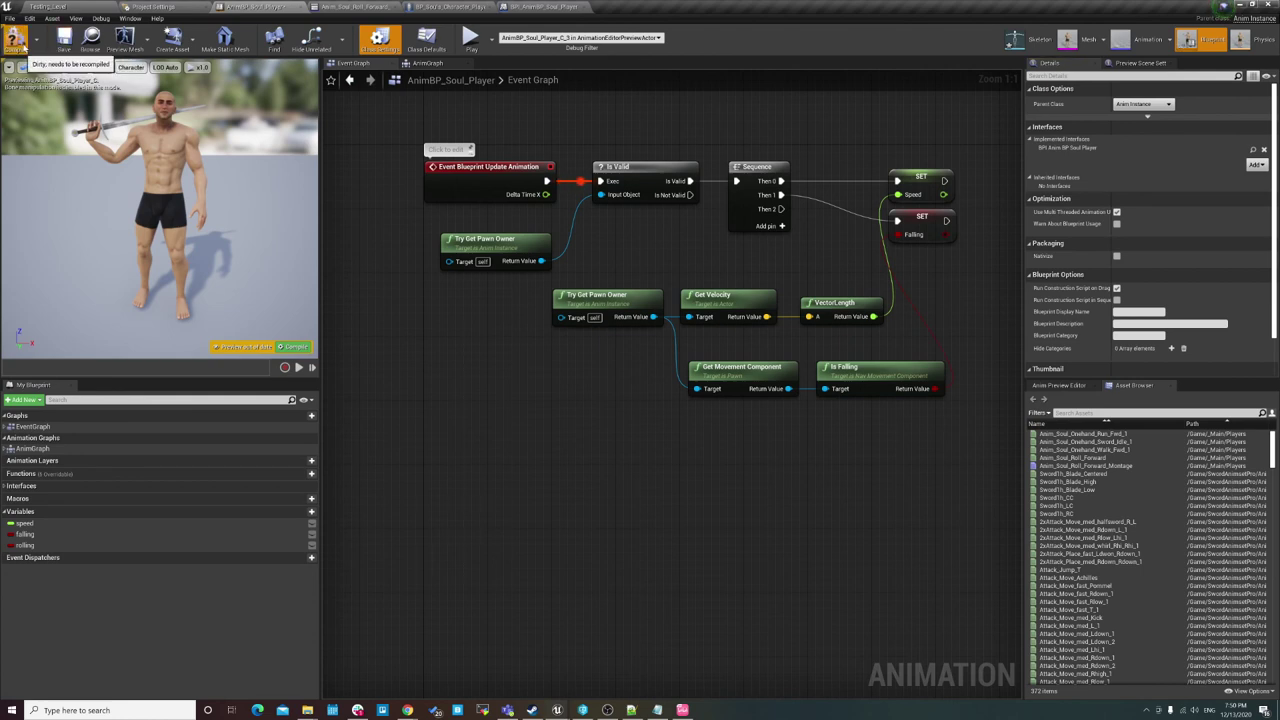
left_click(15, 40)
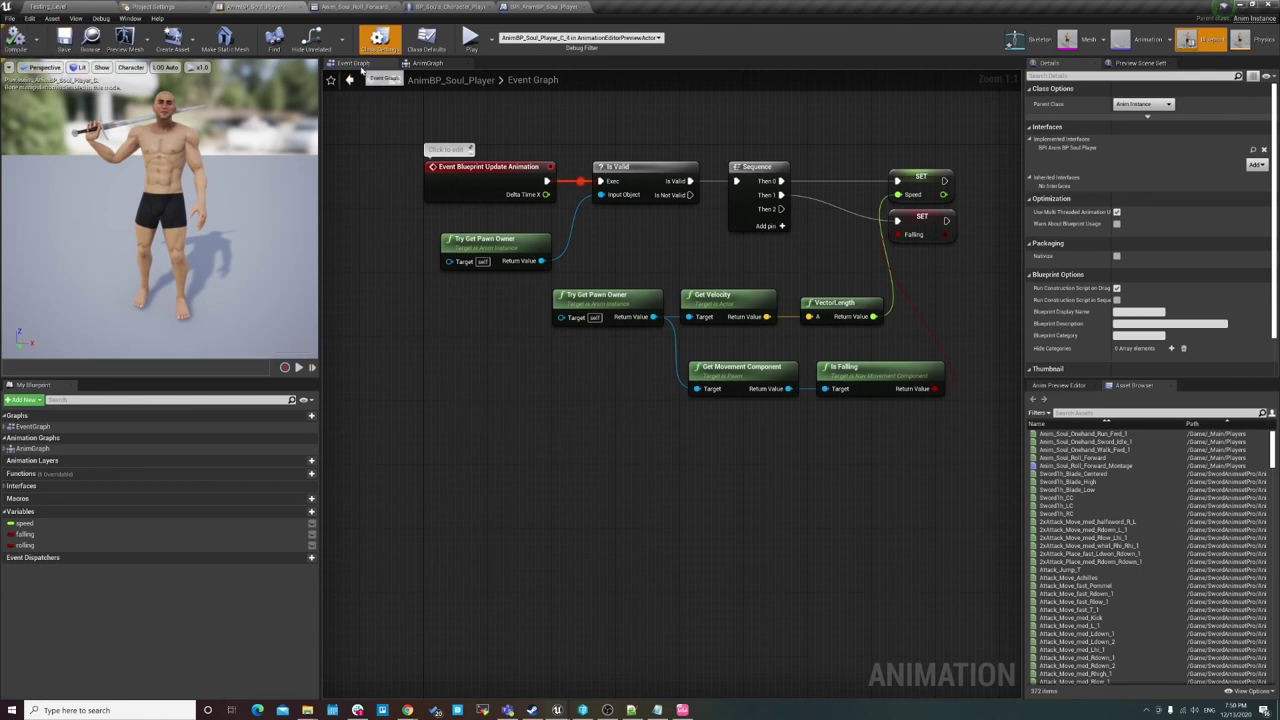
Add the Event Set Anim BPRolling State node to the Event Graph.
right_click(449, 470)
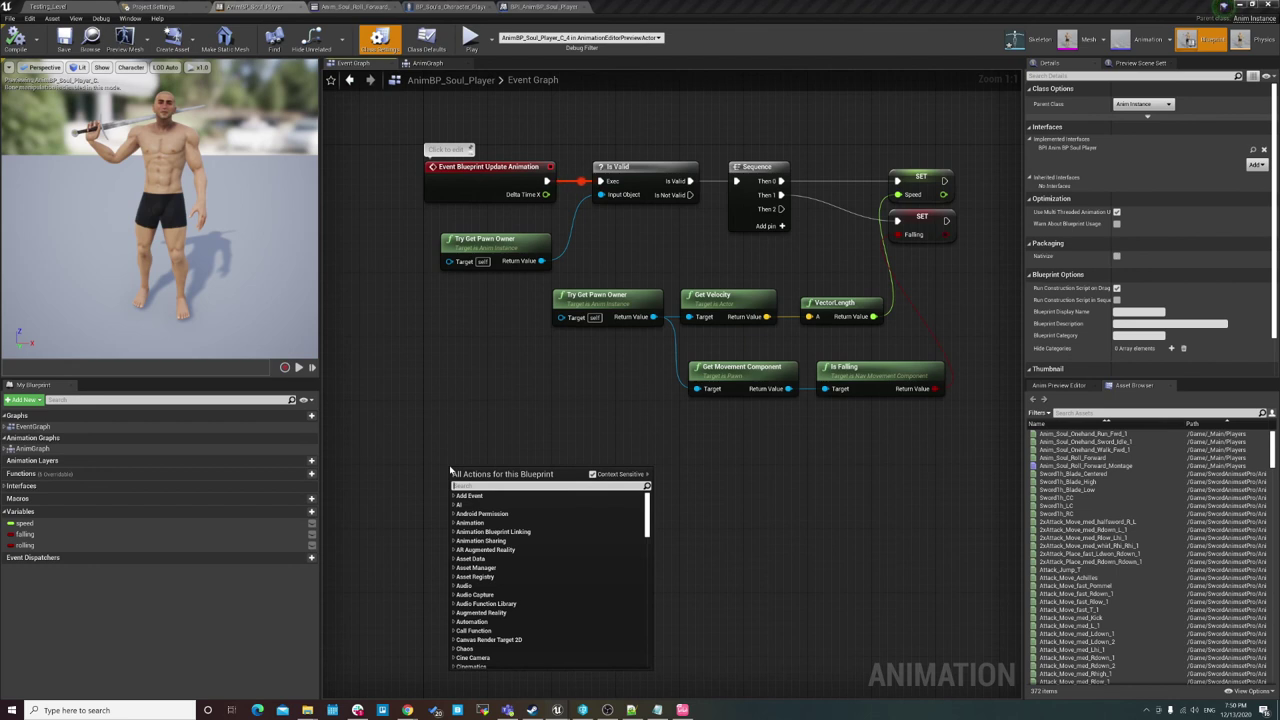
type("set")
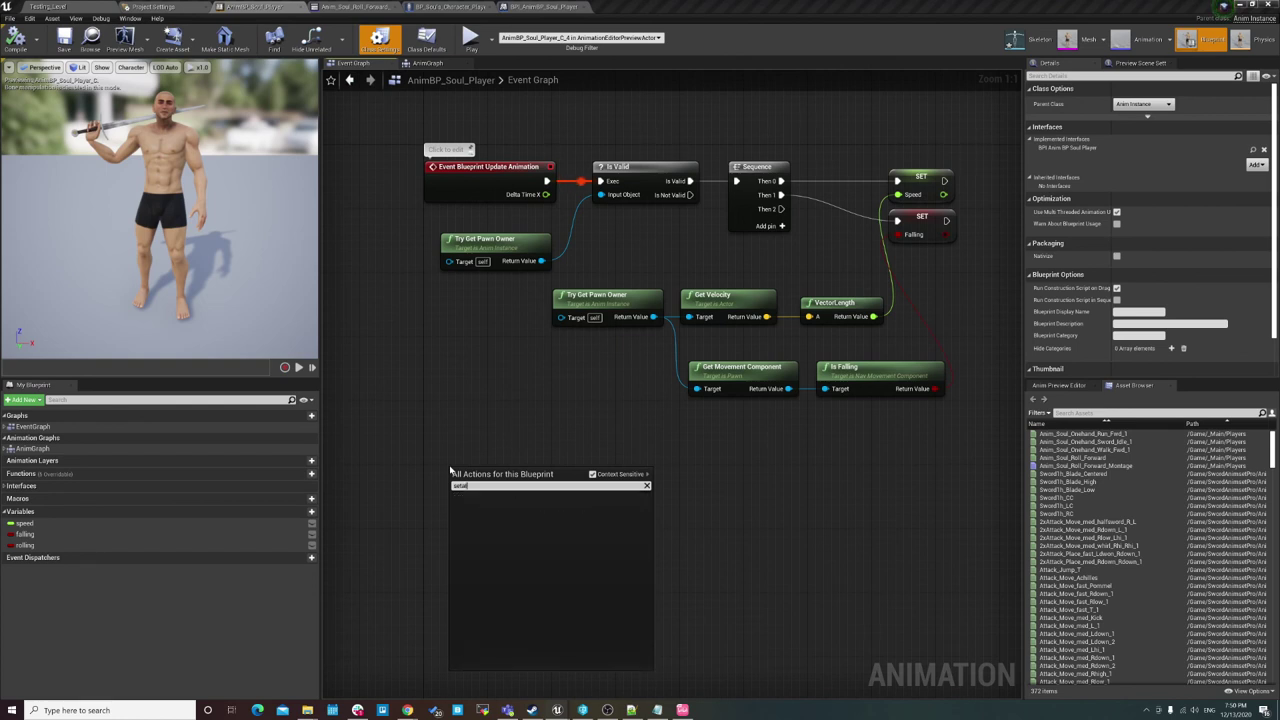
type("a")
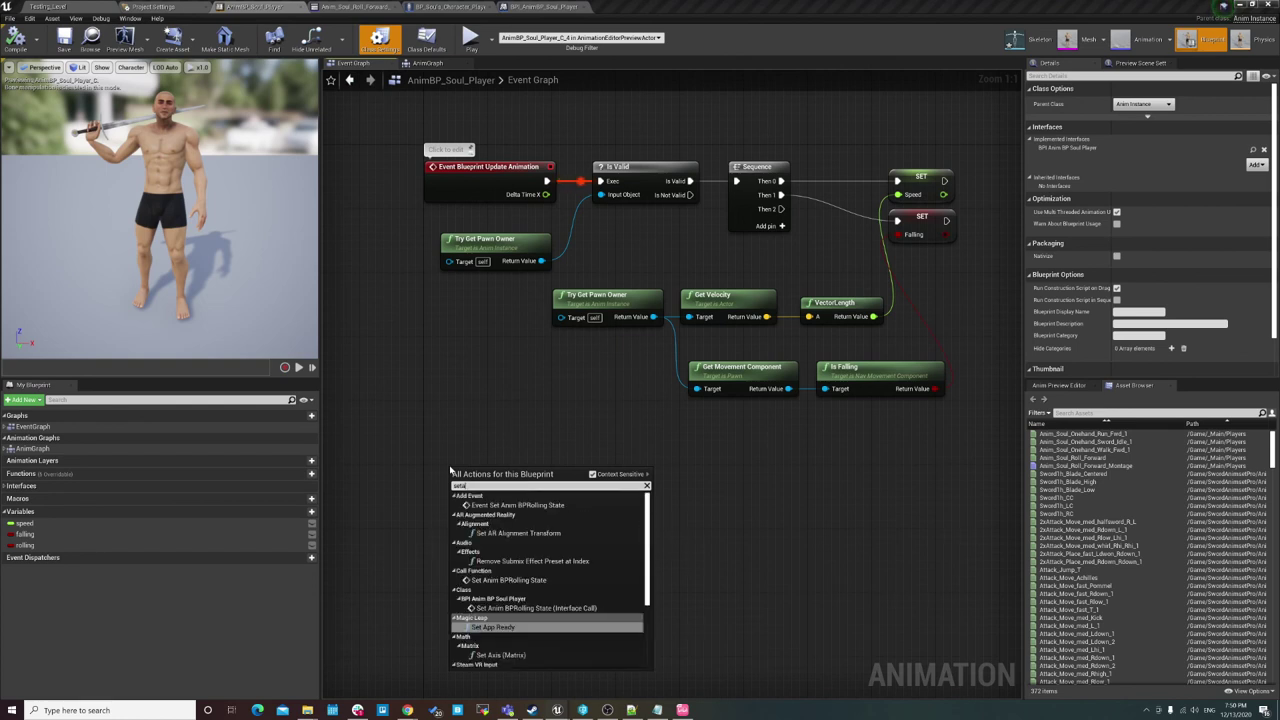
left_click(515, 505)
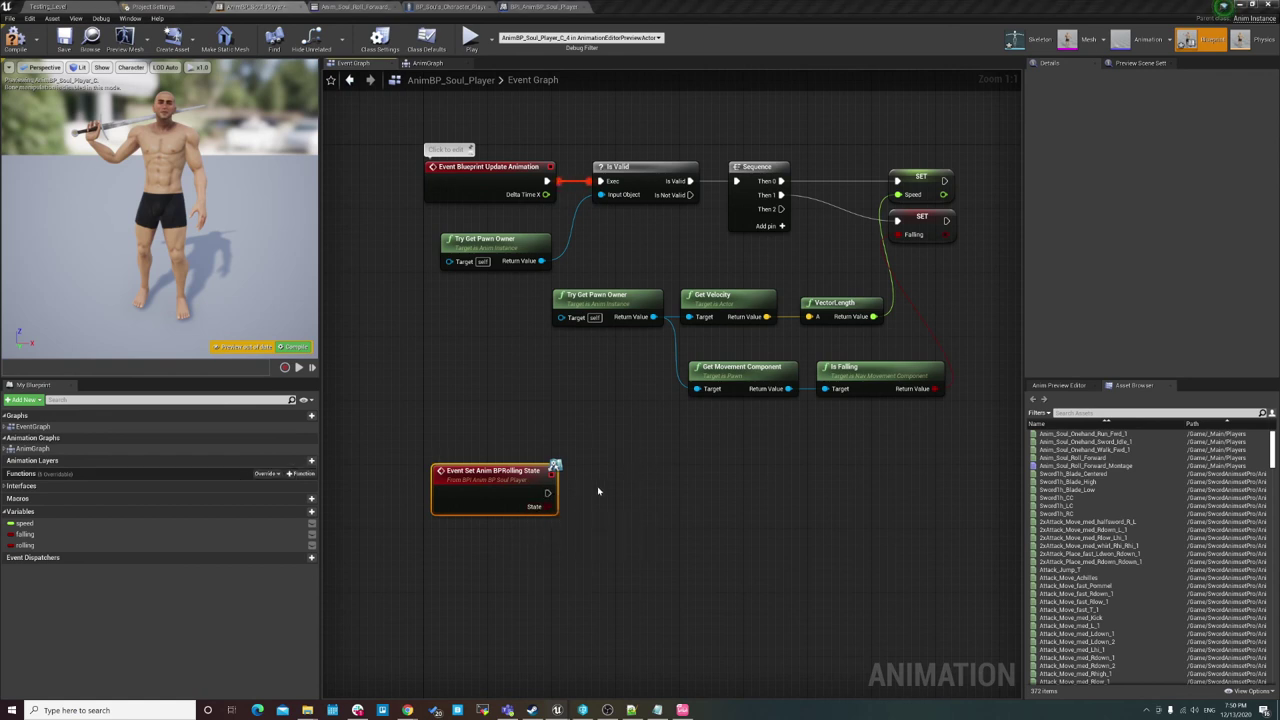
Drive a SET Rolling node from the event's exec and State output, then compile.
left_click_drag(98, 547, 657, 488)
left_click(678, 511)
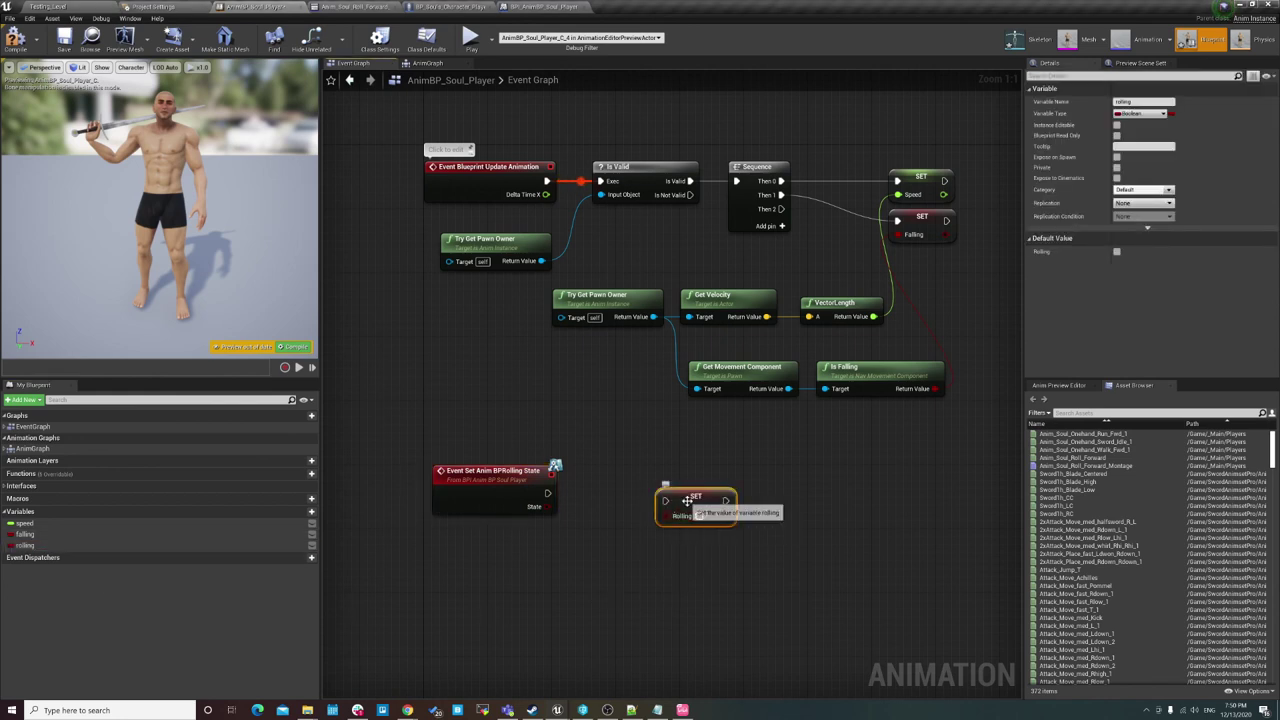
left_click_drag(547, 493, 664, 488)
left_click_drag(544, 509, 640, 508)
left_click(666, 478)
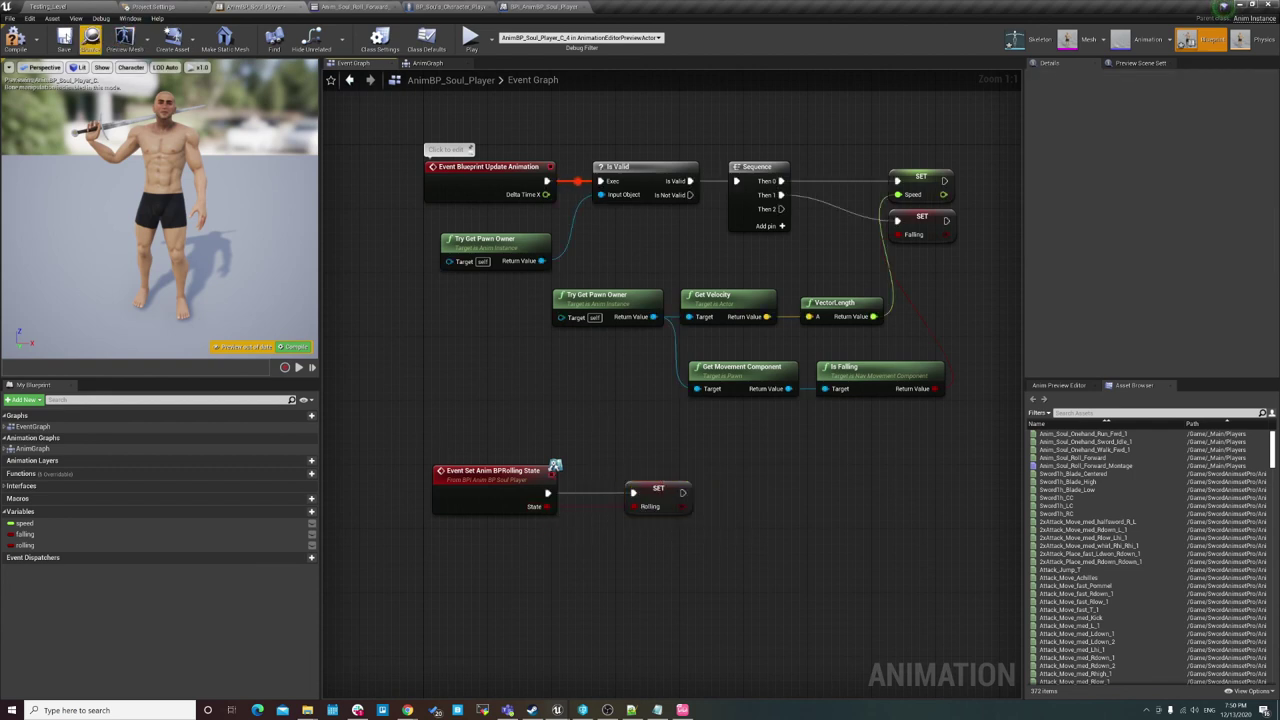
left_click(16, 40)
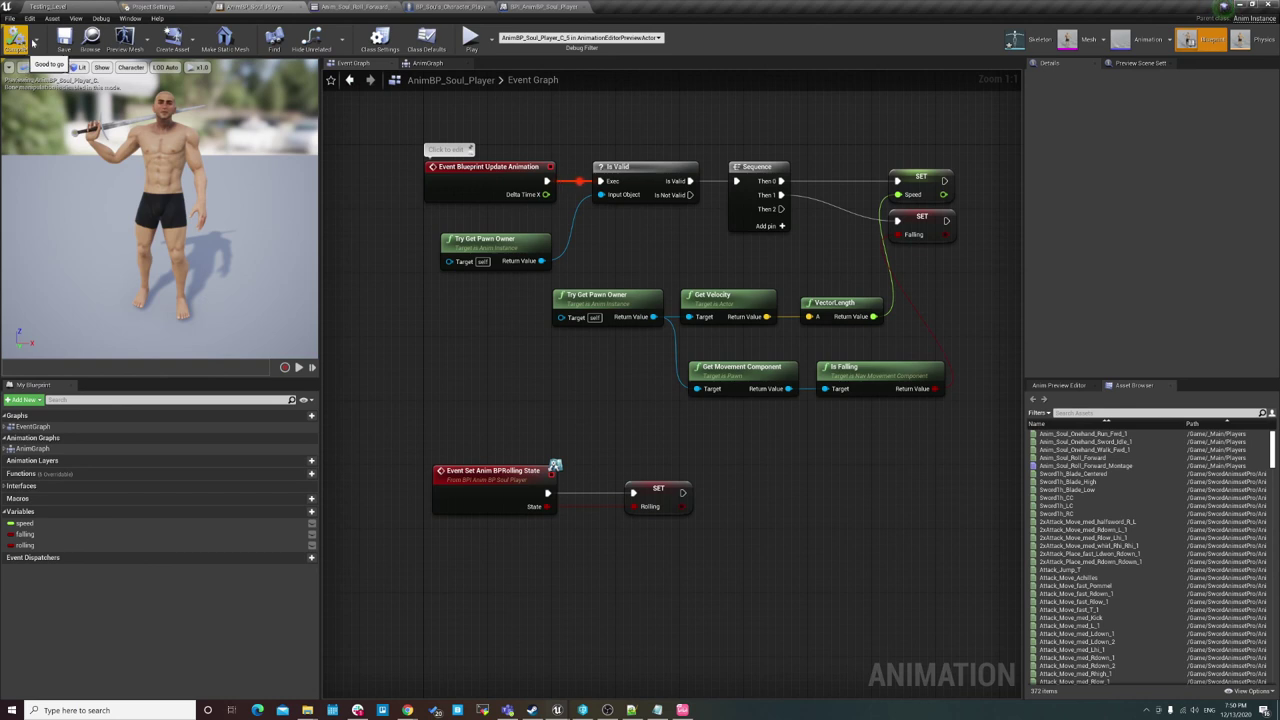
left_click(489, 482)
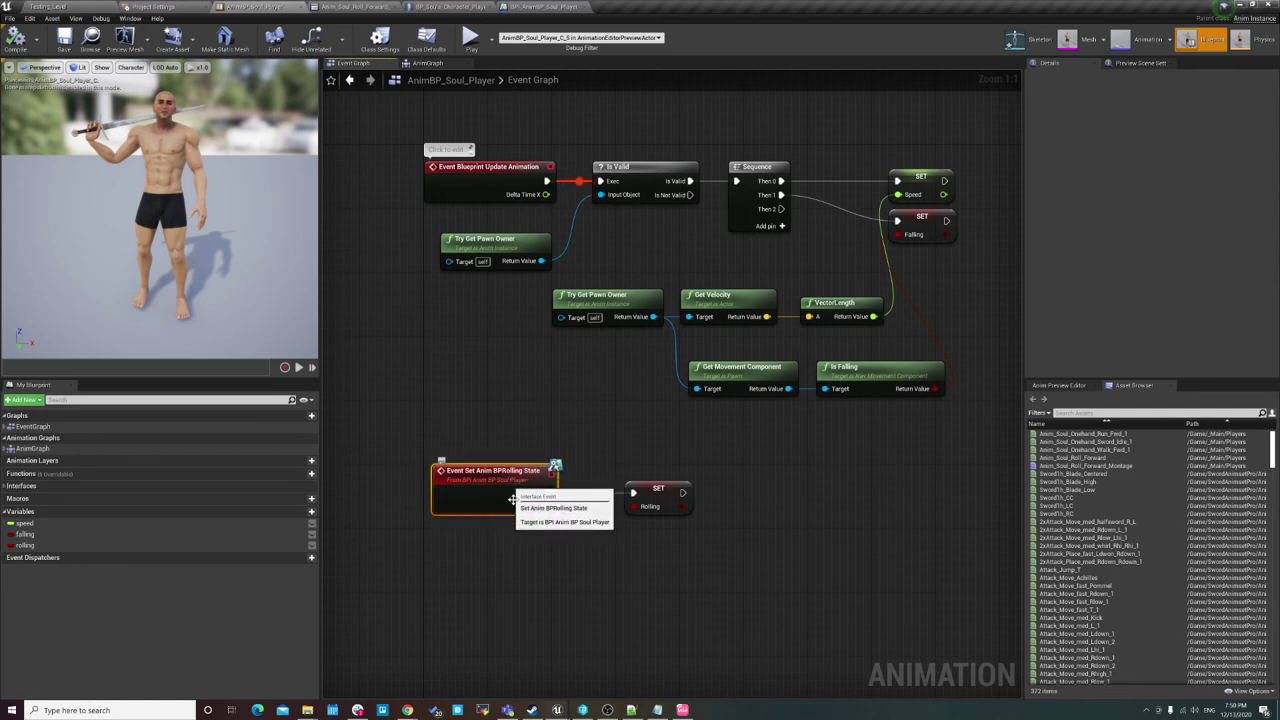
mouse_move(557, 708)
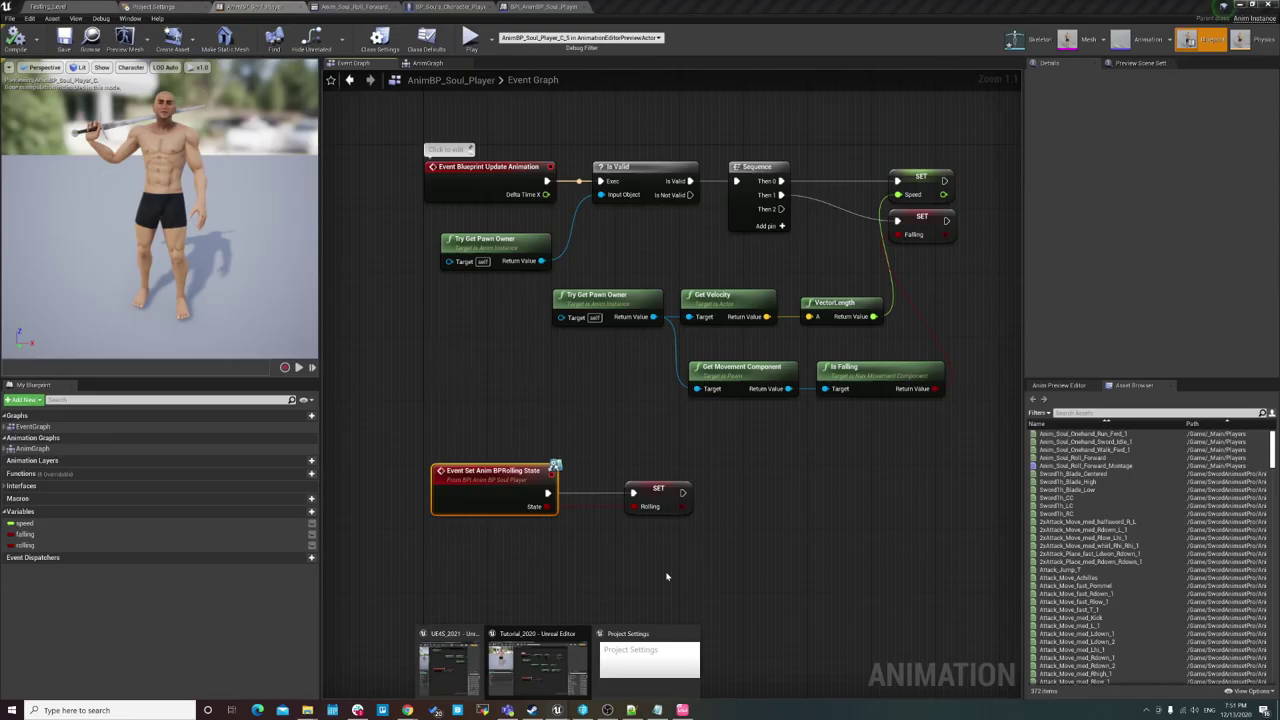
left_click(538, 672)
mouse_move(608, 710)
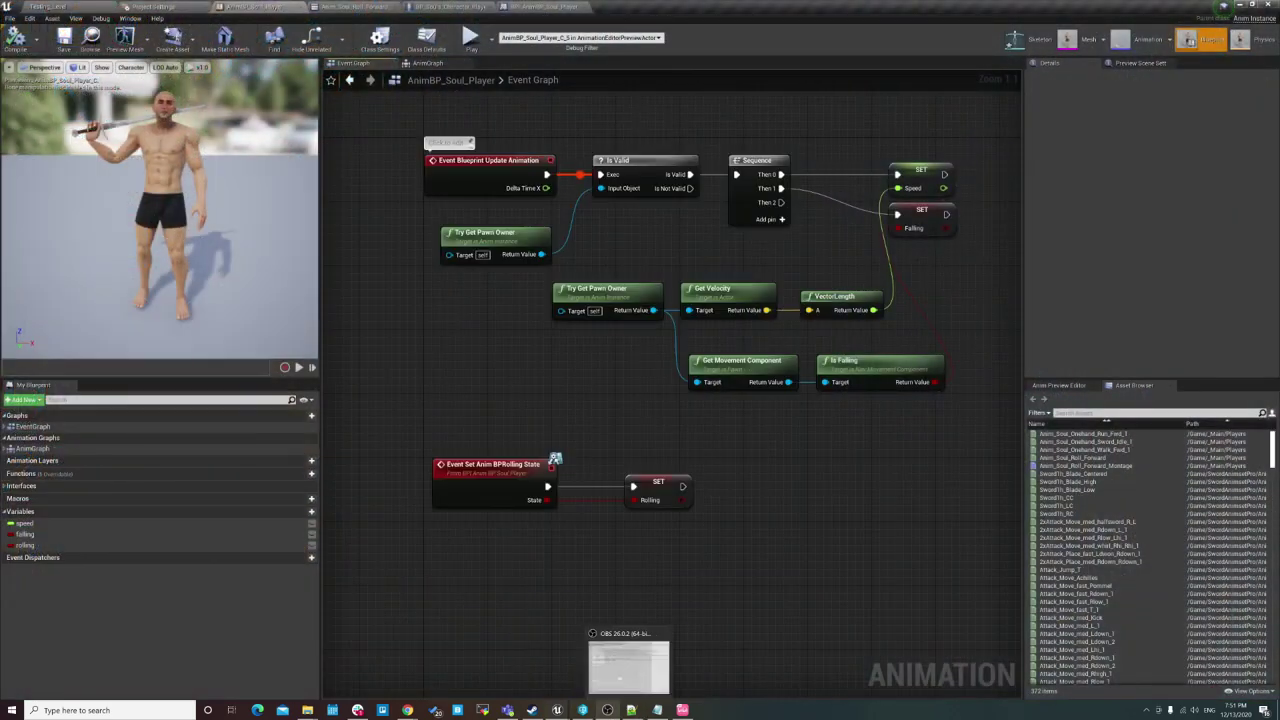
mouse_move(567, 708)
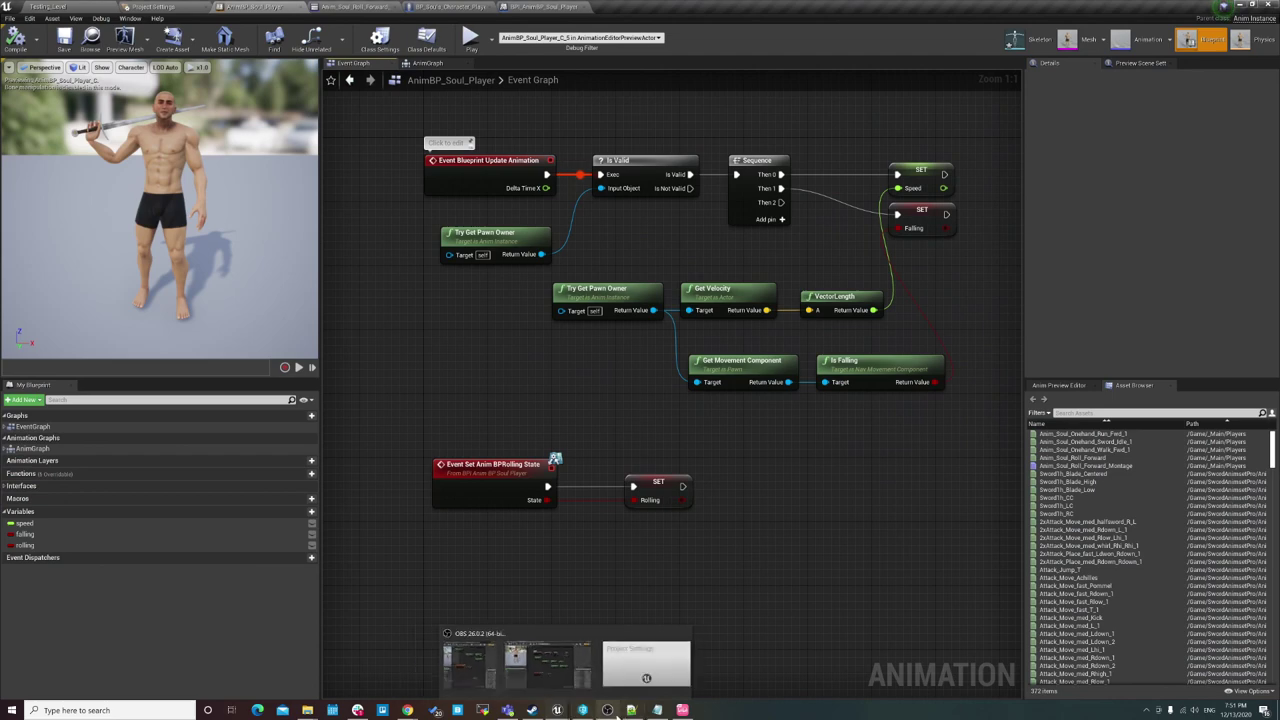